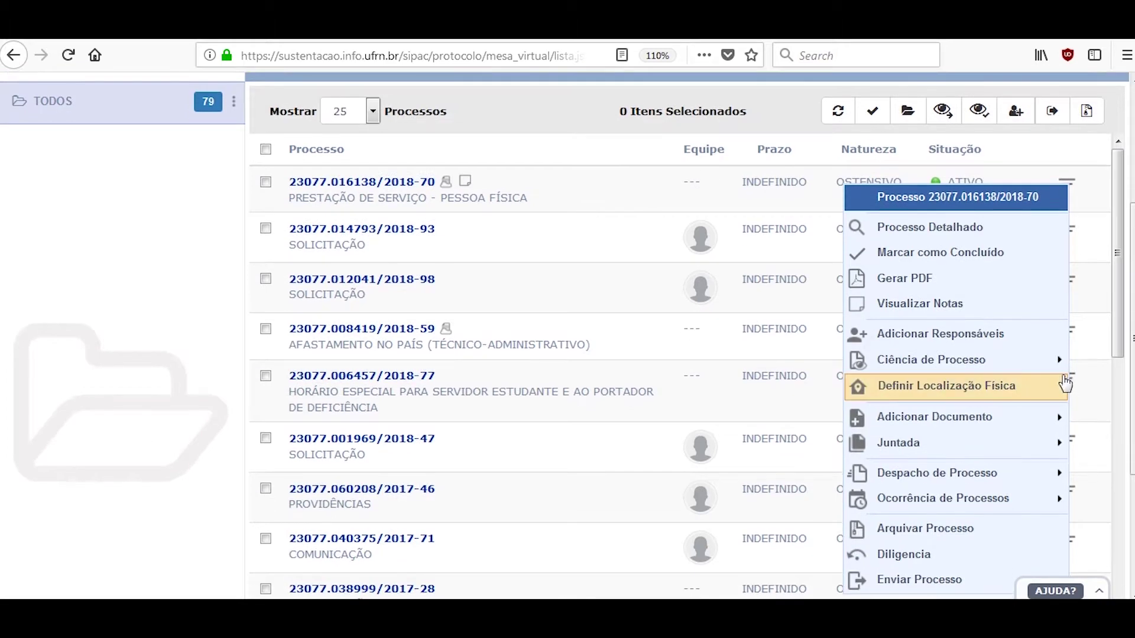
- Open the form for adding a new document to the PRESTAÇÃO DE SERVIÇO - PESSOA FÍSICA process
scroll(1005, 383, "down", 3)
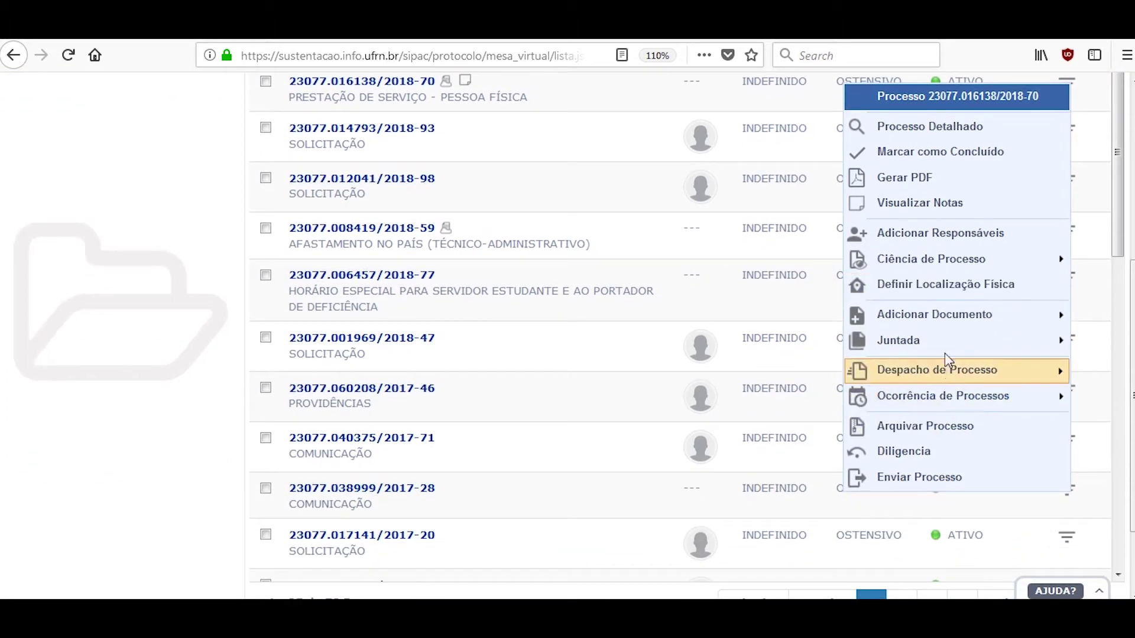
mouse_move(957, 318)
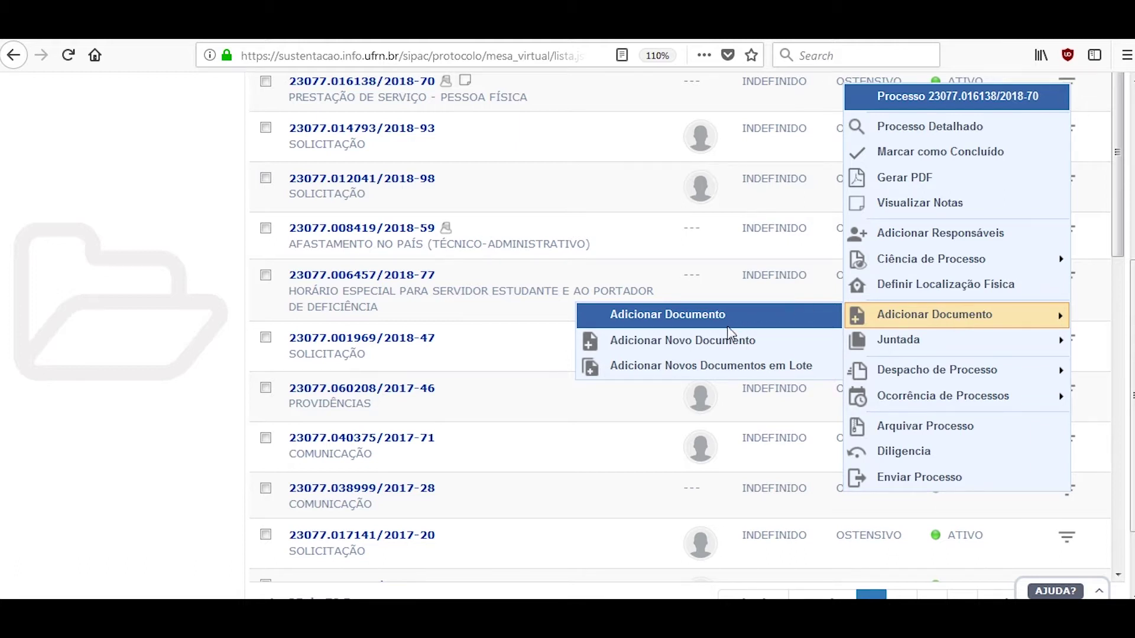
left_click(713, 347)
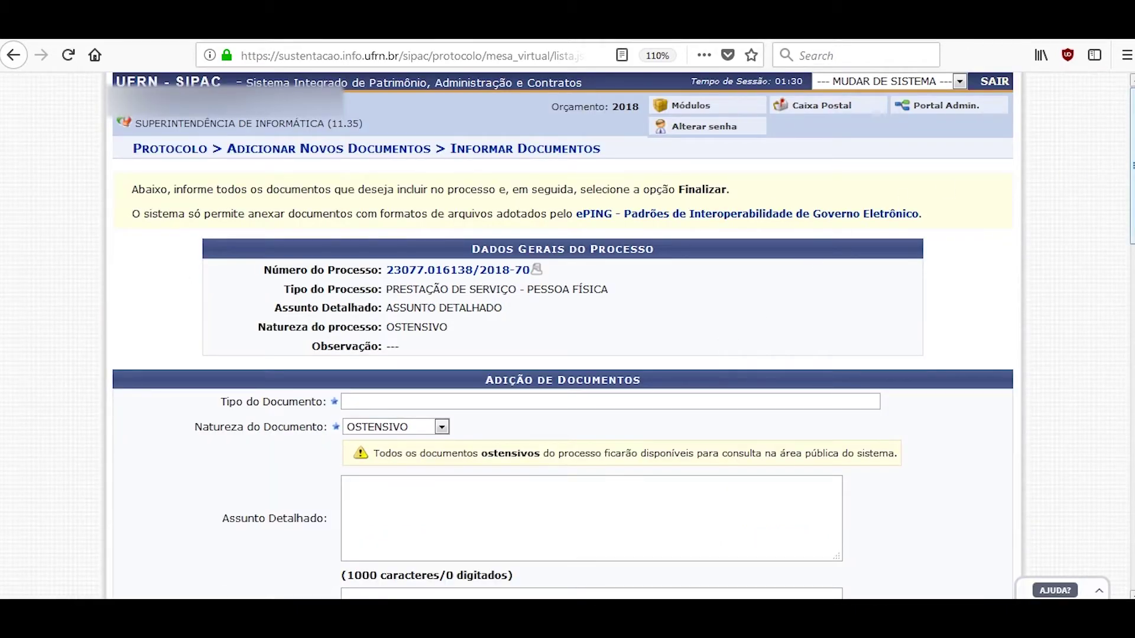
- Set the new document's type to DESPACHO
scroll(713, 347, "down", 2)
scroll(1028, 245, "down", 2)
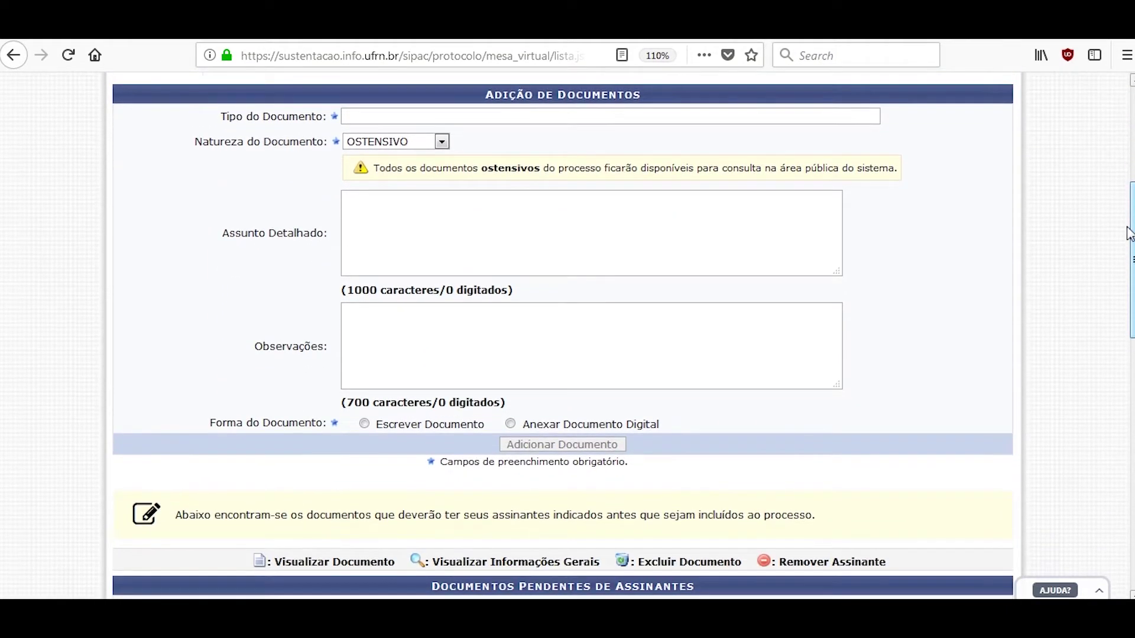
left_click(385, 117)
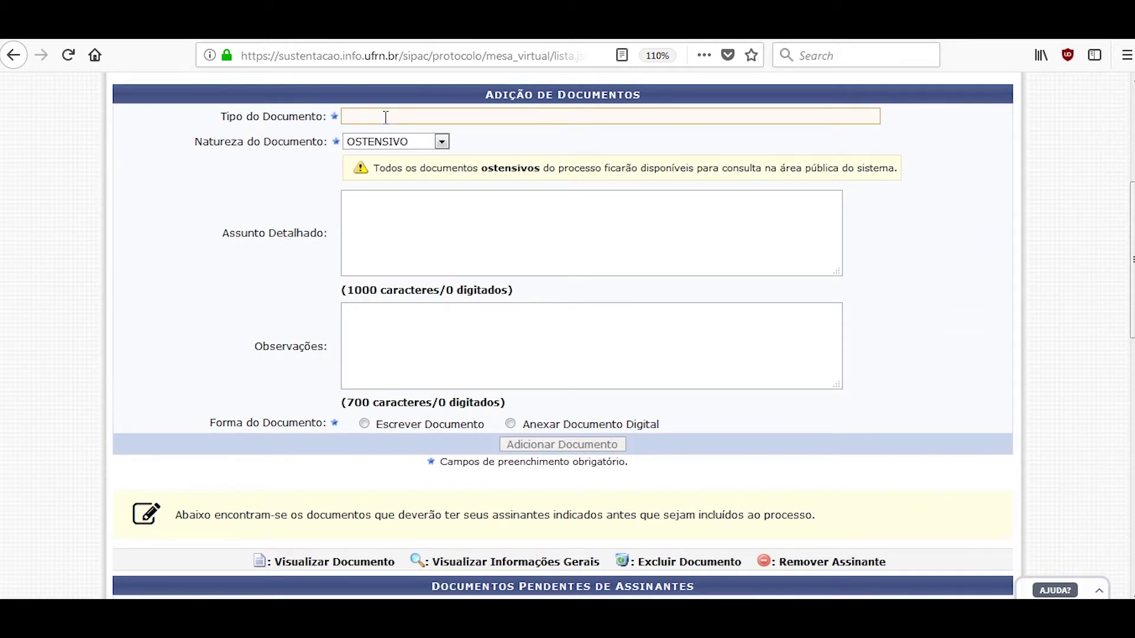
type("despac")
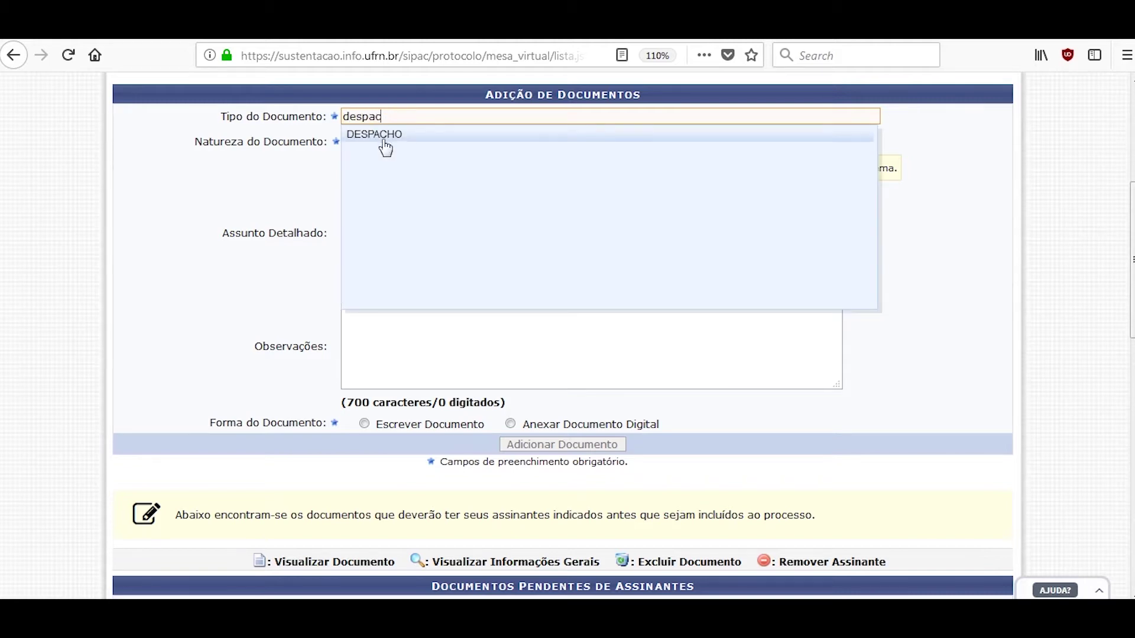
left_click(385, 135)
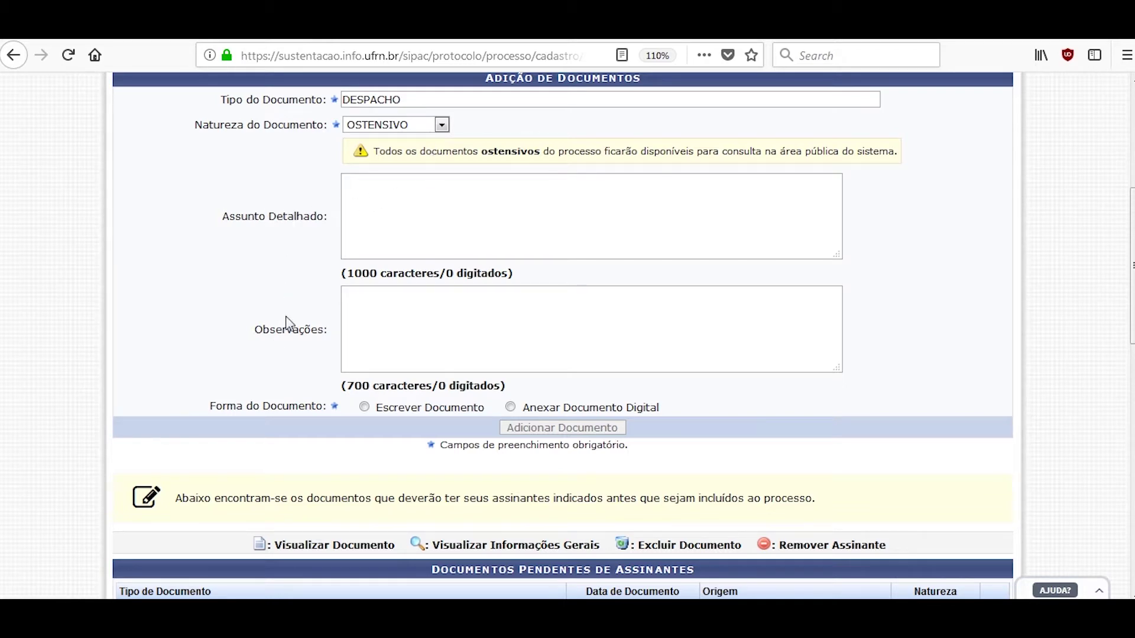
- Choose to write the document in the system and enter "texto do documento" as its content
scroll(502, 178, "down", 5)
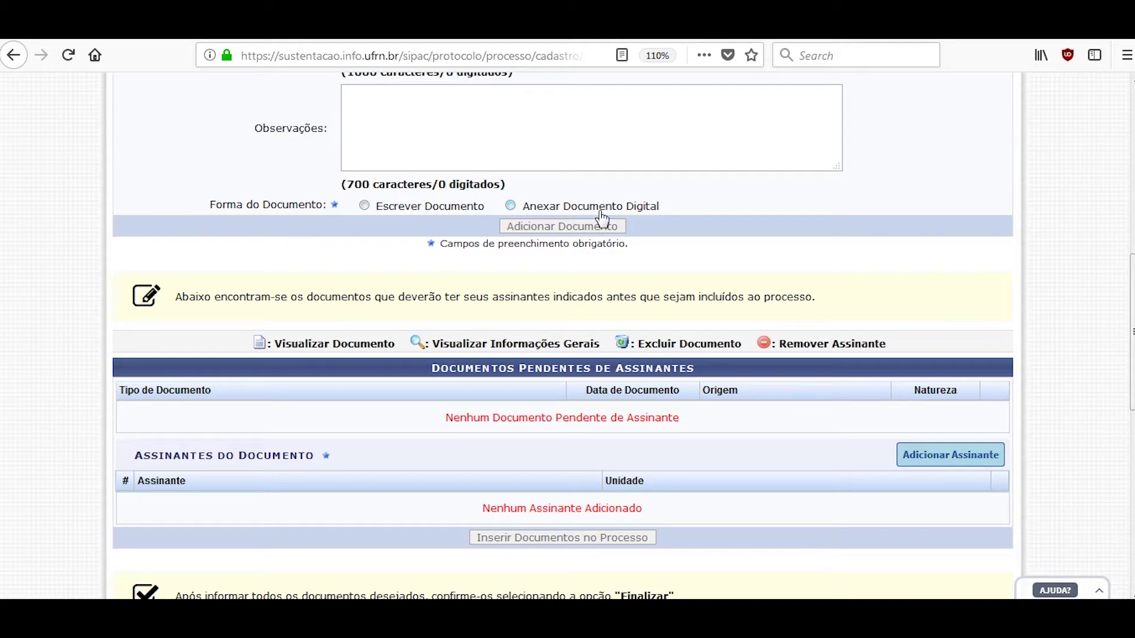
left_click(423, 207)
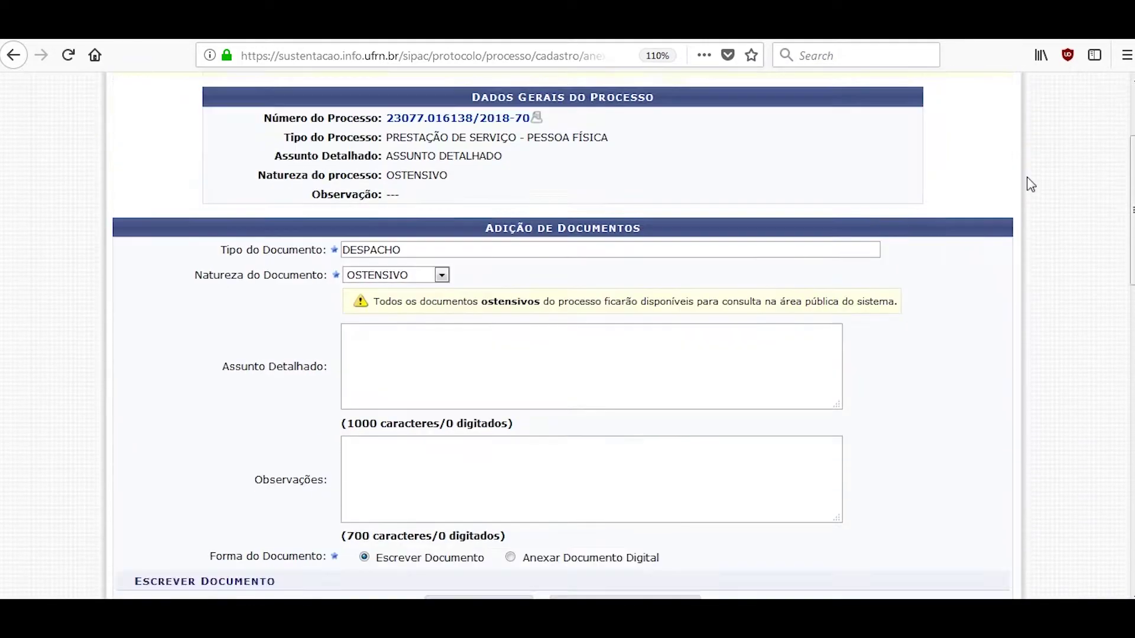
scroll(1031, 184, "down", 8)
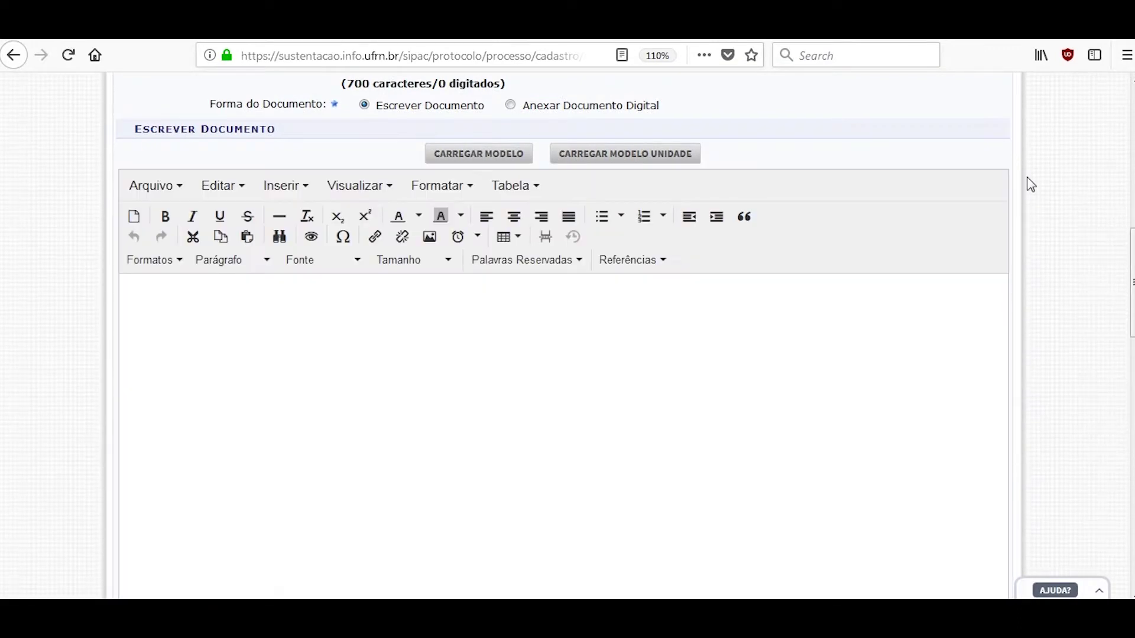
scroll(1031, 185, "down", 3)
type("texto do documento")
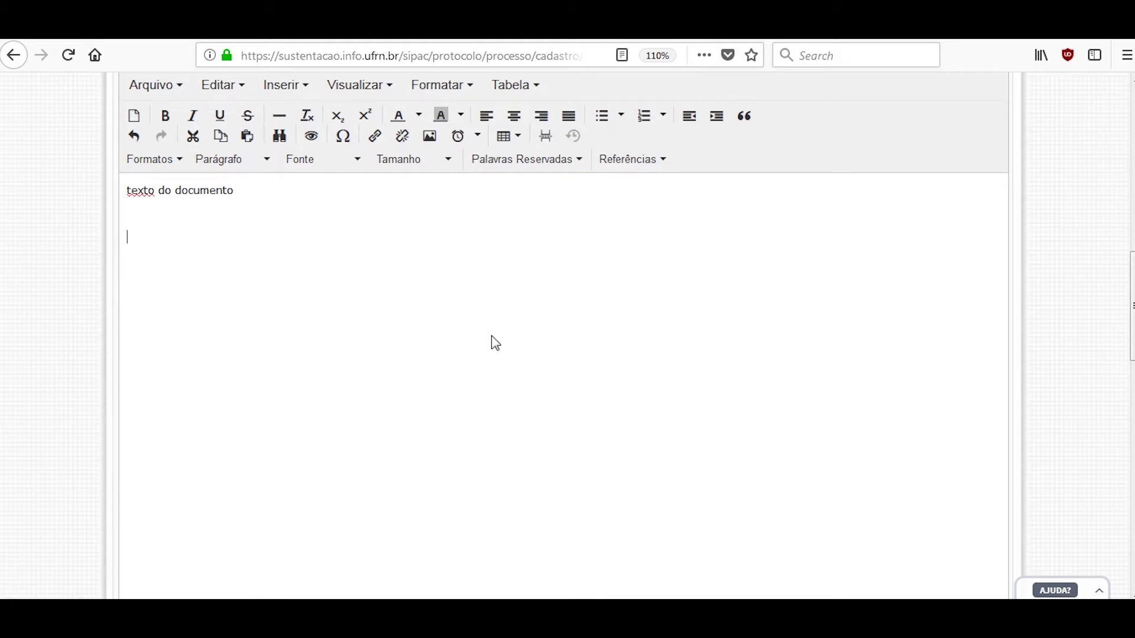
- Insert a reference to the process document with order 1 below the text, leaving the PDF page blank
left_click(642, 163)
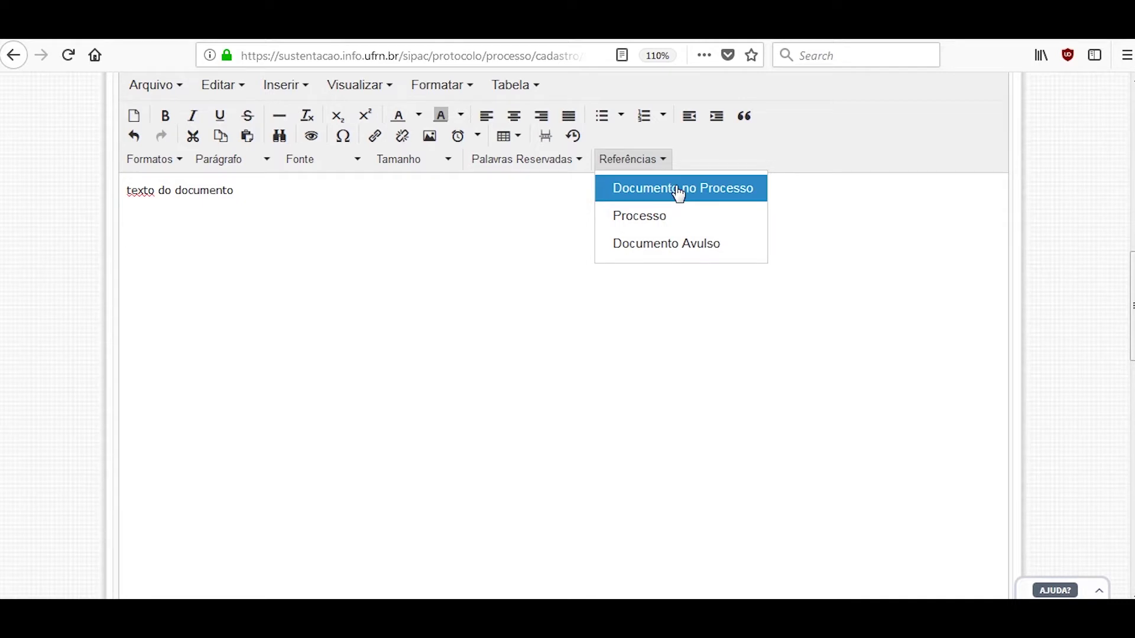
left_click(679, 192)
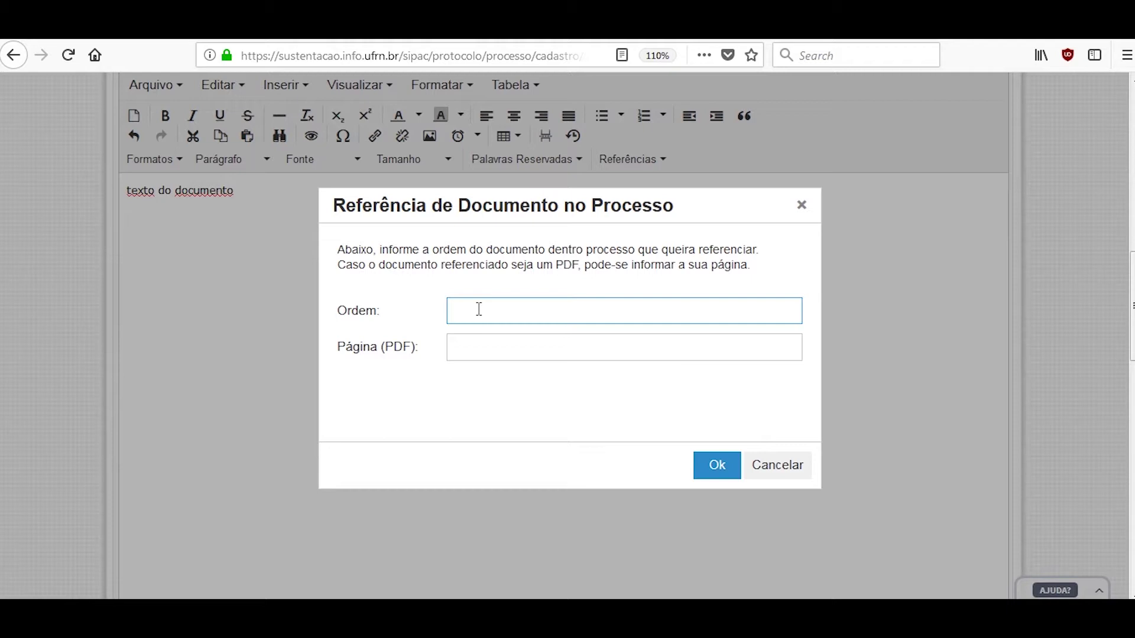
type("1")
left_click(499, 347)
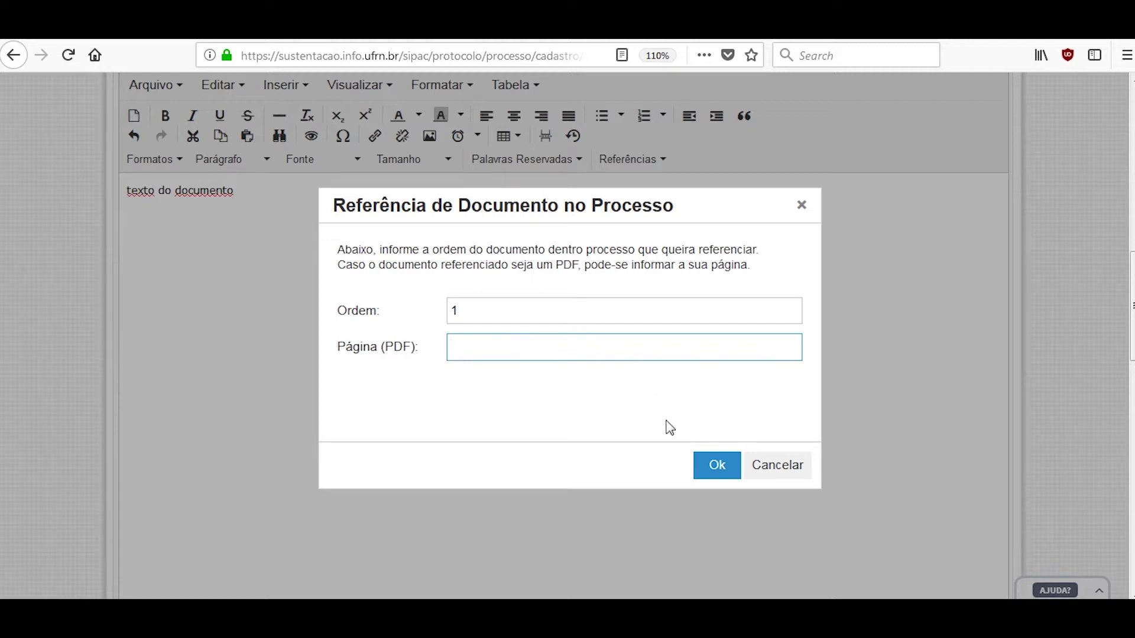
left_click(718, 467)
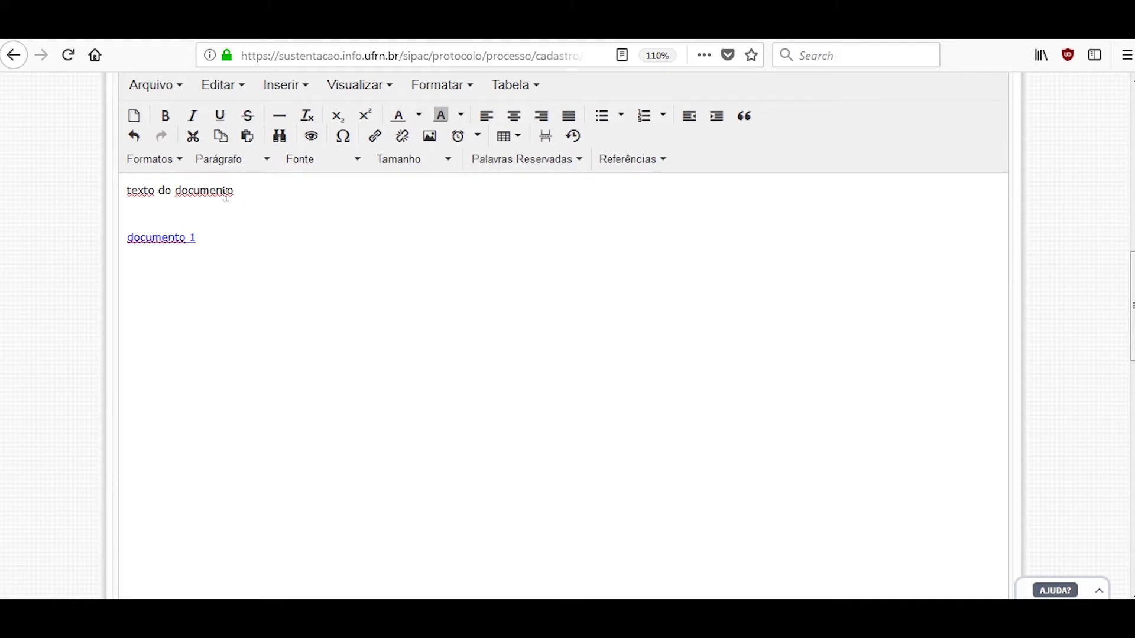
left_click(648, 167)
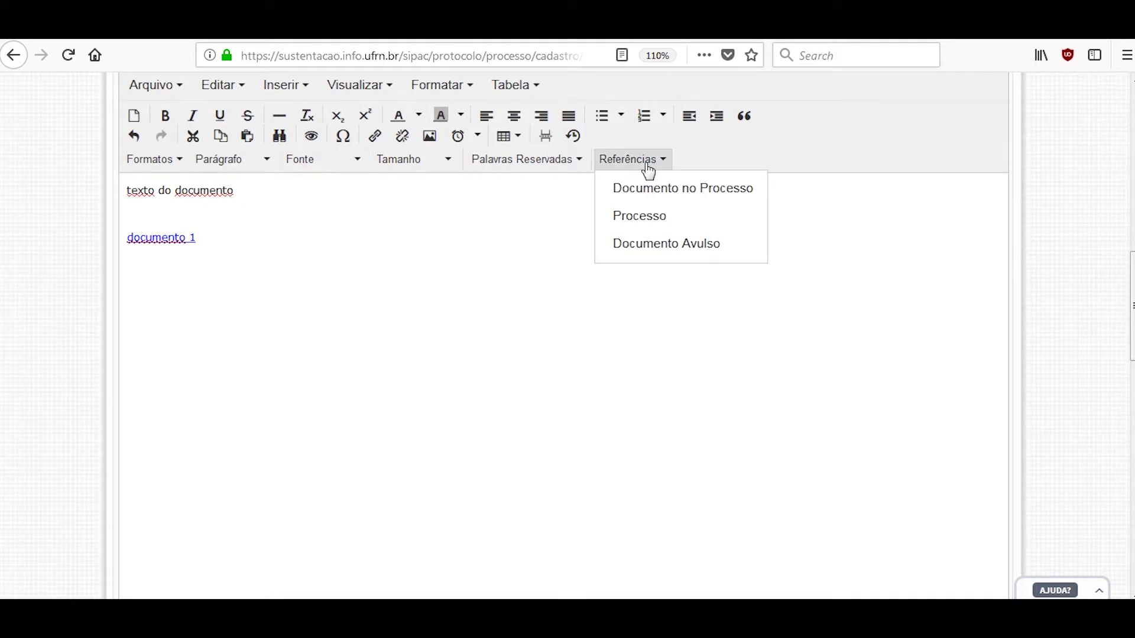
left_click(656, 227)
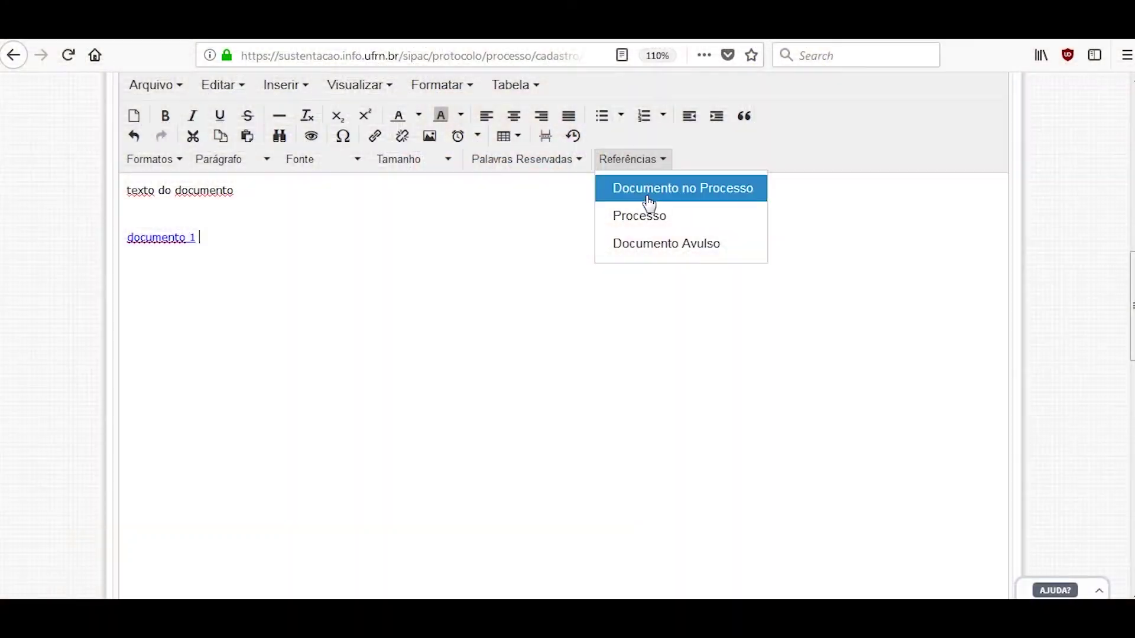
left_click(652, 244)
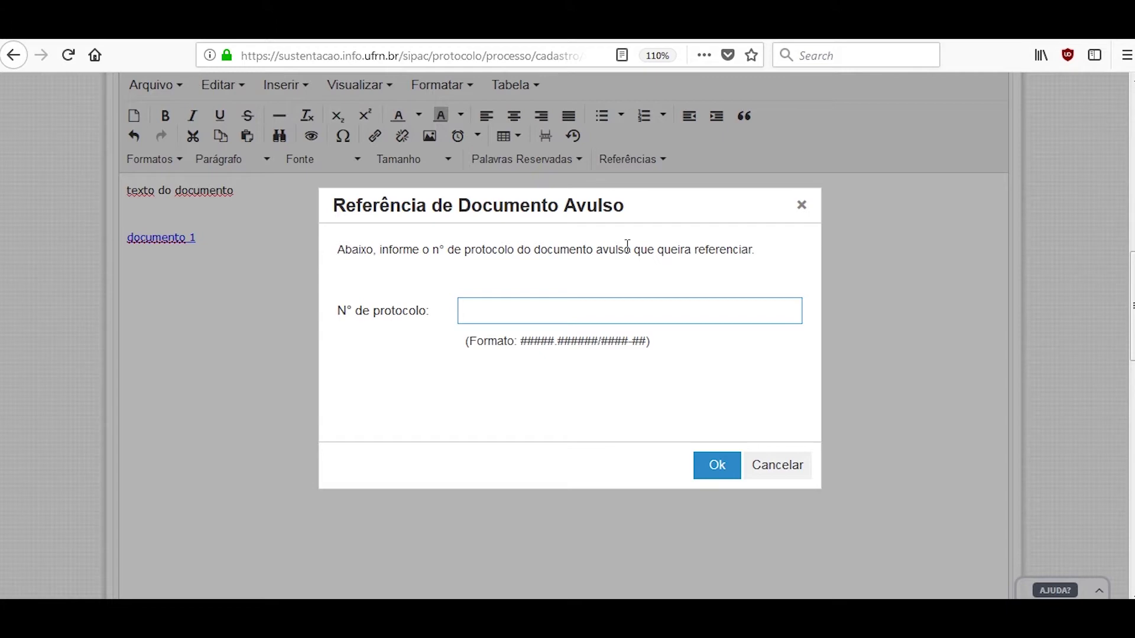
left_click(802, 207)
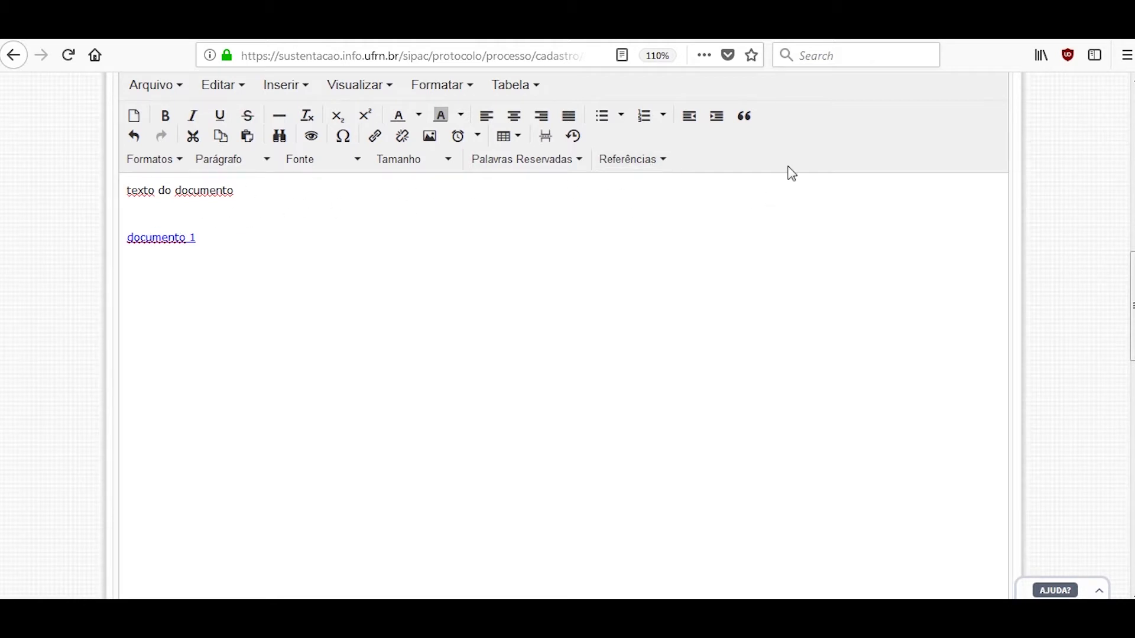
- Add the written DESPACHO to the documents pending signatories
scroll(772, 151, "down", 6)
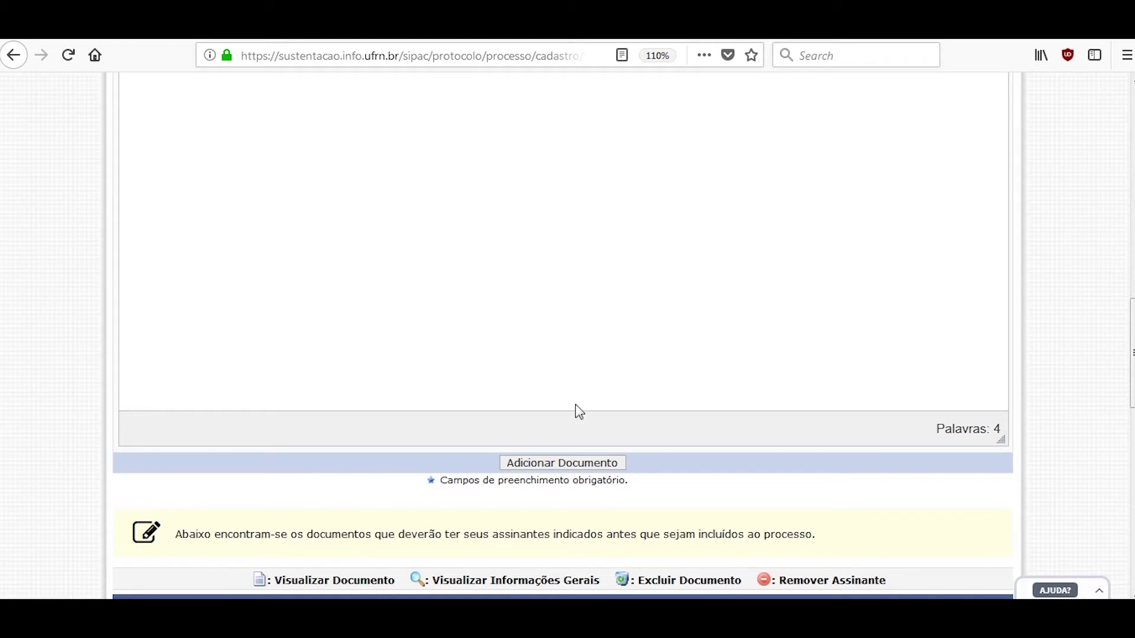
left_click(566, 463)
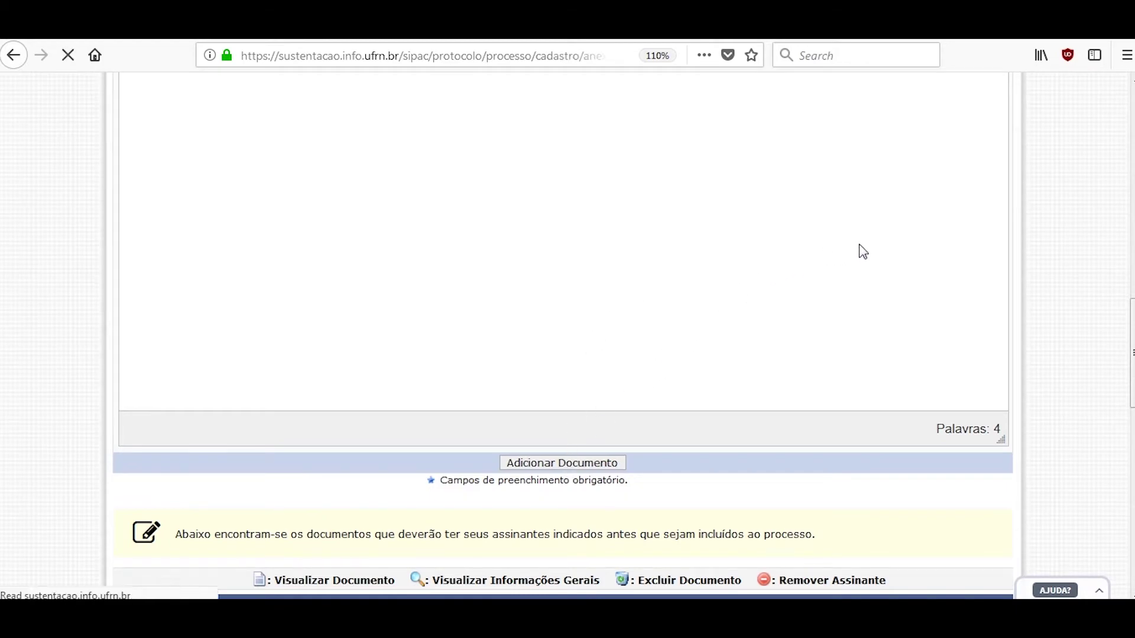
scroll(937, 242, "down", 15)
scroll(940, 244, "up", 5)
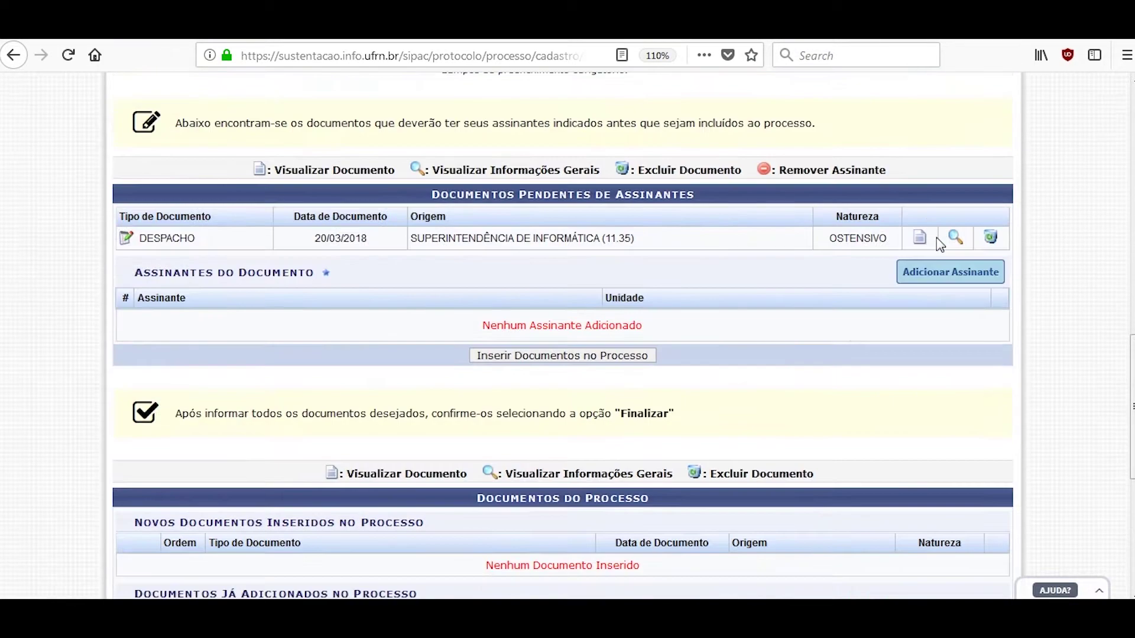
- Add a signatory to the pending DESPACHO document
scroll(956, 405, "down", 5)
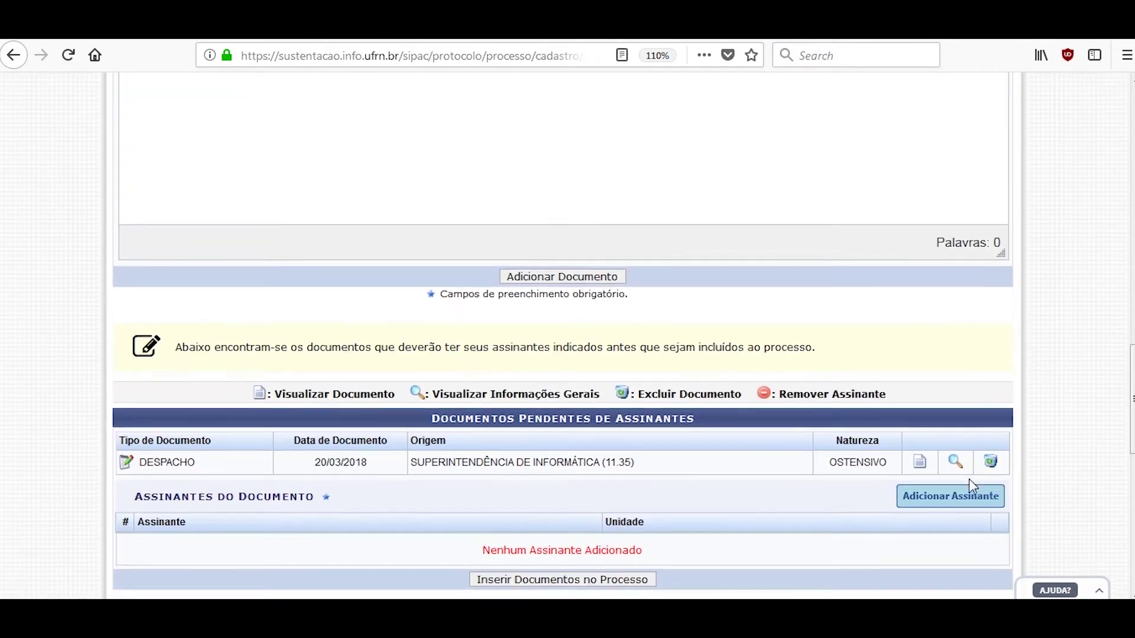
scroll(970, 485, "down", 5)
left_click(959, 198)
left_click(806, 249)
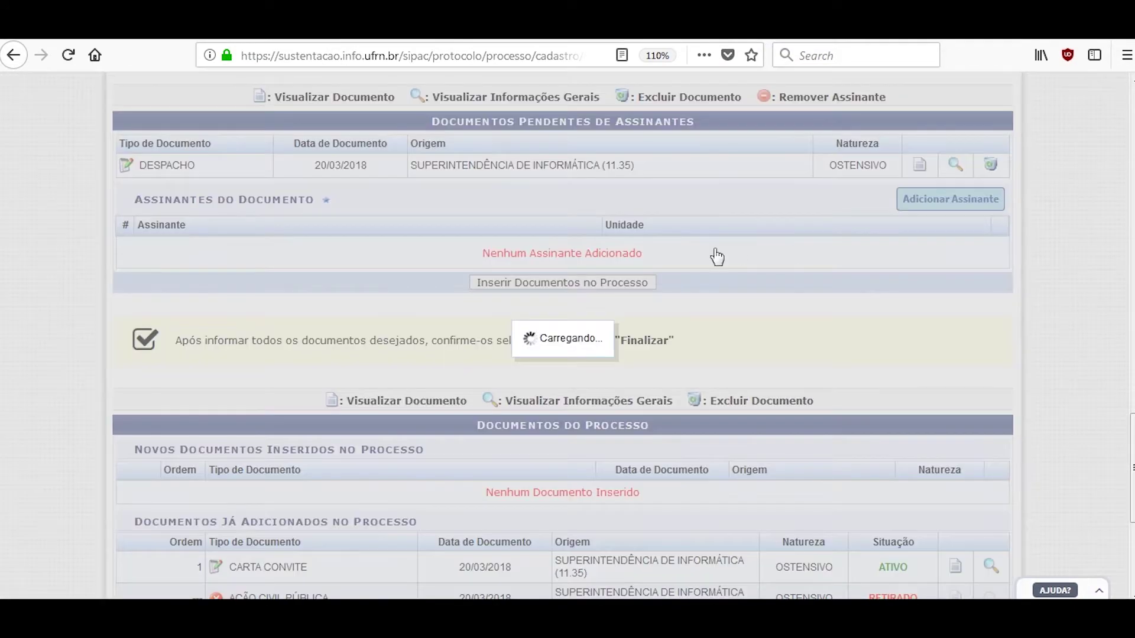
- Try to sign the document with the function ASSISTENTE EM ADMINISTRACAO (CARGO) and the account password
left_click(731, 246)
left_click(585, 297)
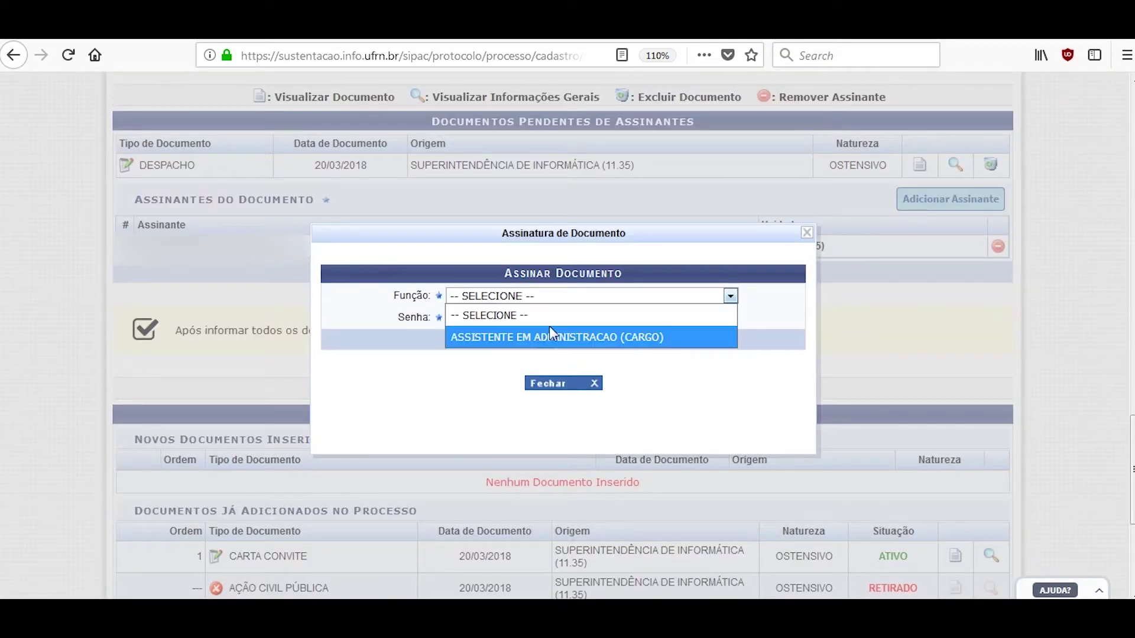
left_click(550, 334)
double_click(514, 317)
left_click(512, 336)
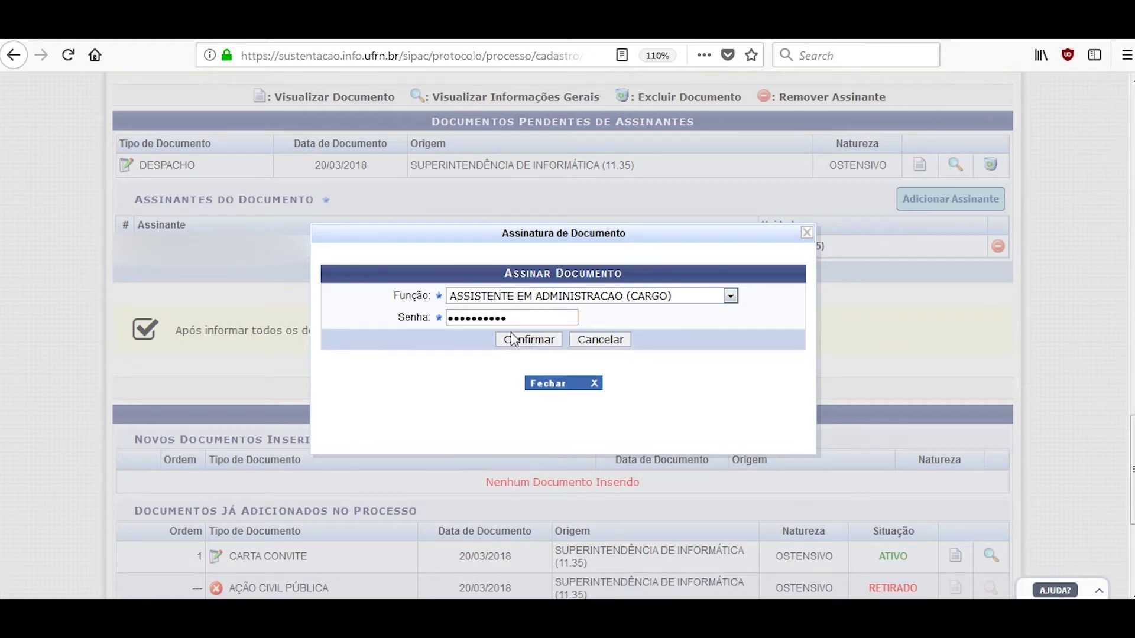
left_click(513, 340)
- Re-enter the account password in the signature dialog and confirm the signature of the DESPACHO
double_click(499, 360)
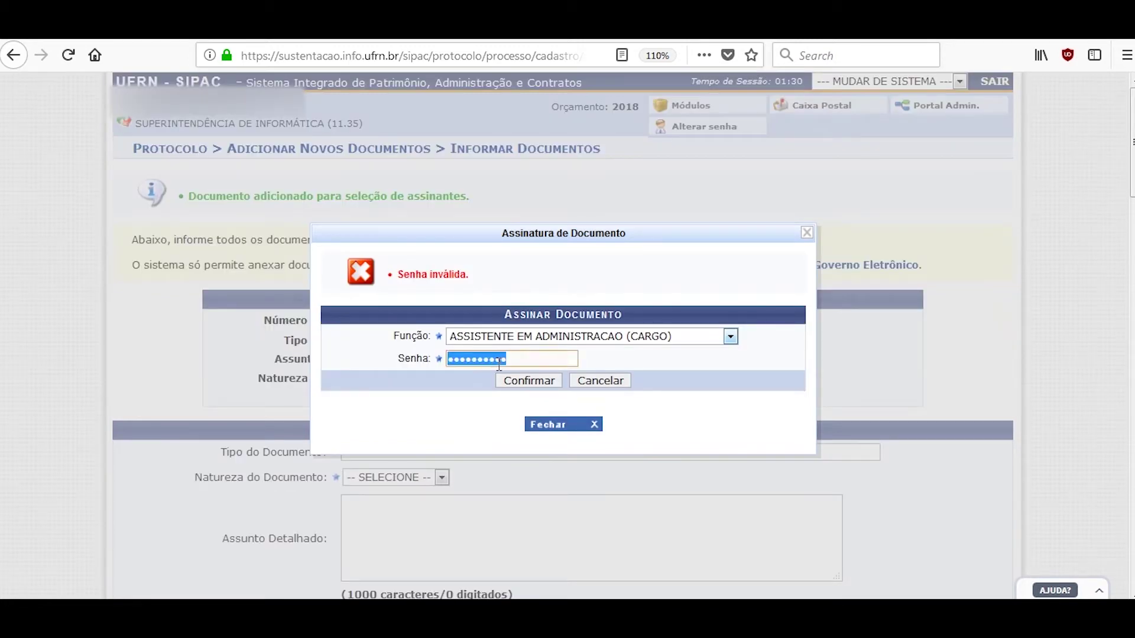
type("••••••••")
left_click(500, 382)
left_click(523, 383)
double_click(516, 362)
type("••")
left_click(529, 381)
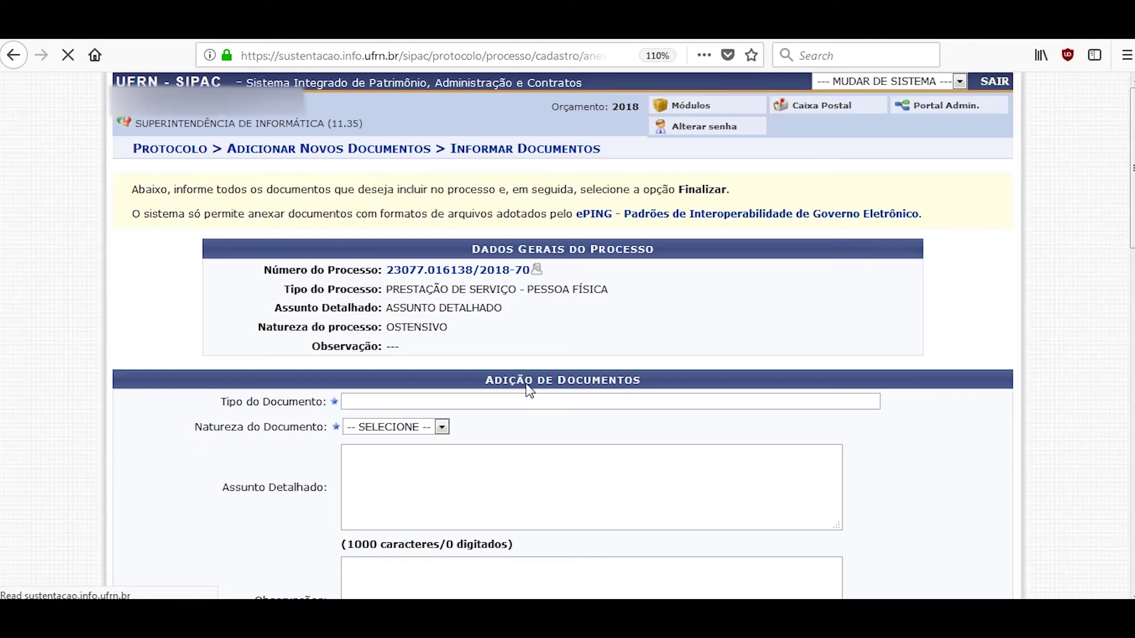
- Insert the signed DESPACHO into the process
scroll(963, 249, "down", 10)
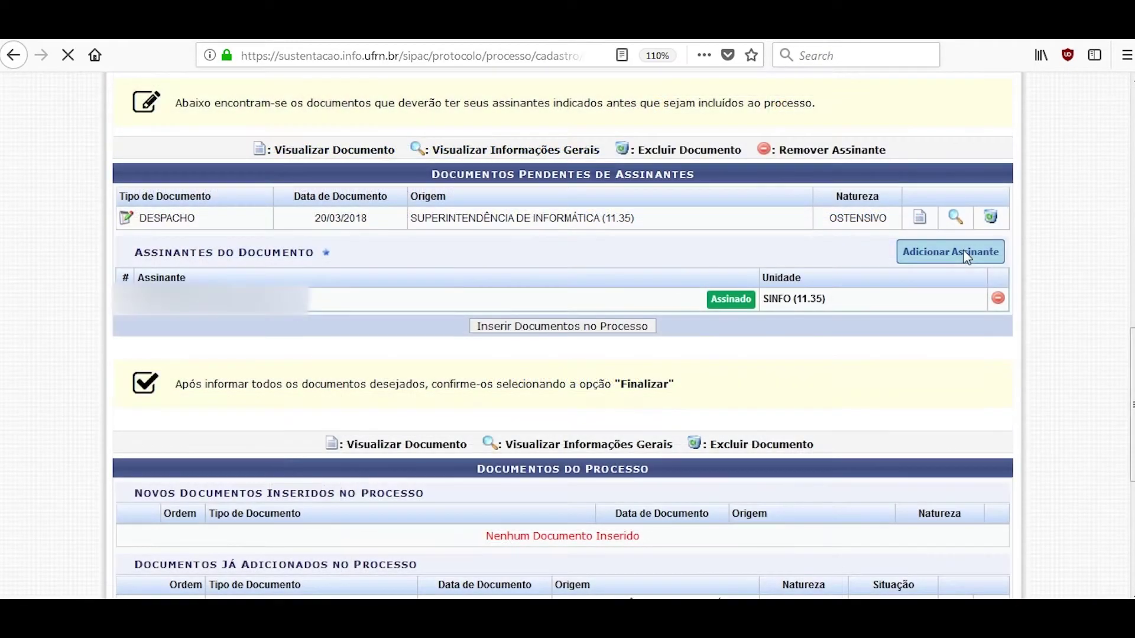
scroll(963, 250, "down", 3)
left_click(536, 222)
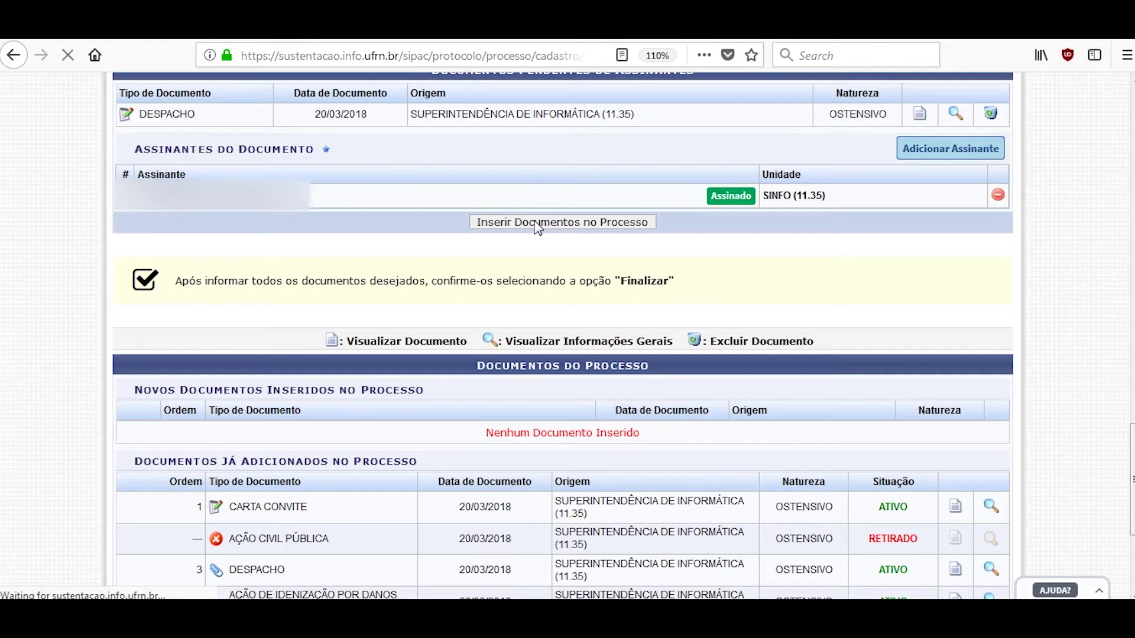
- Finalize the document addition and check the last DESPACHO entry in the process's document list
scroll(535, 225, "down", 15)
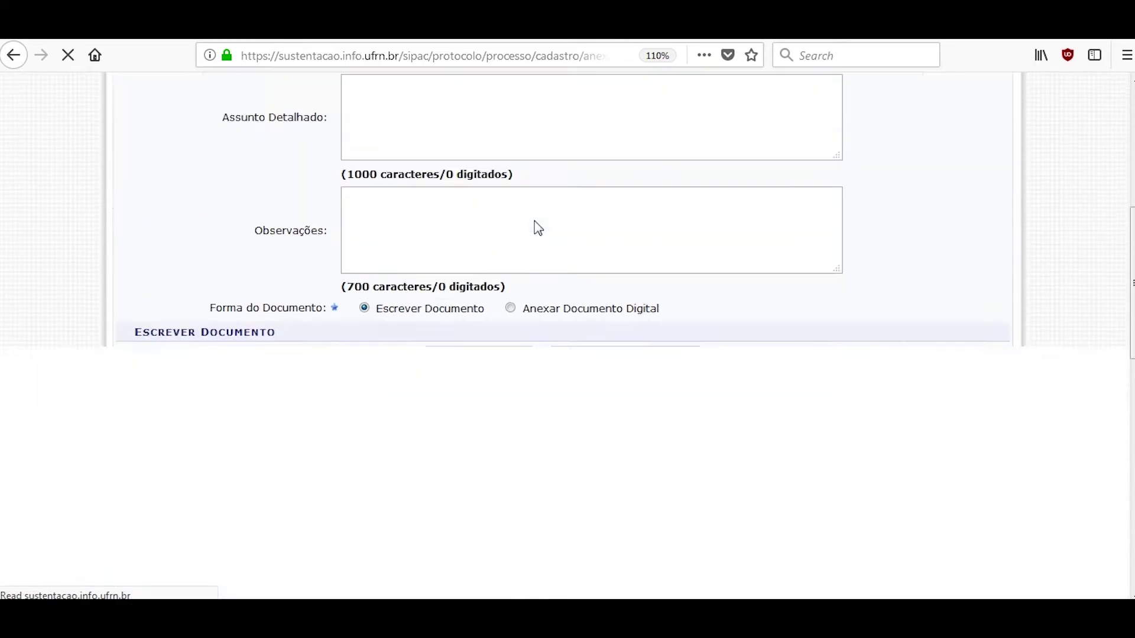
scroll(523, 504, "down", 12)
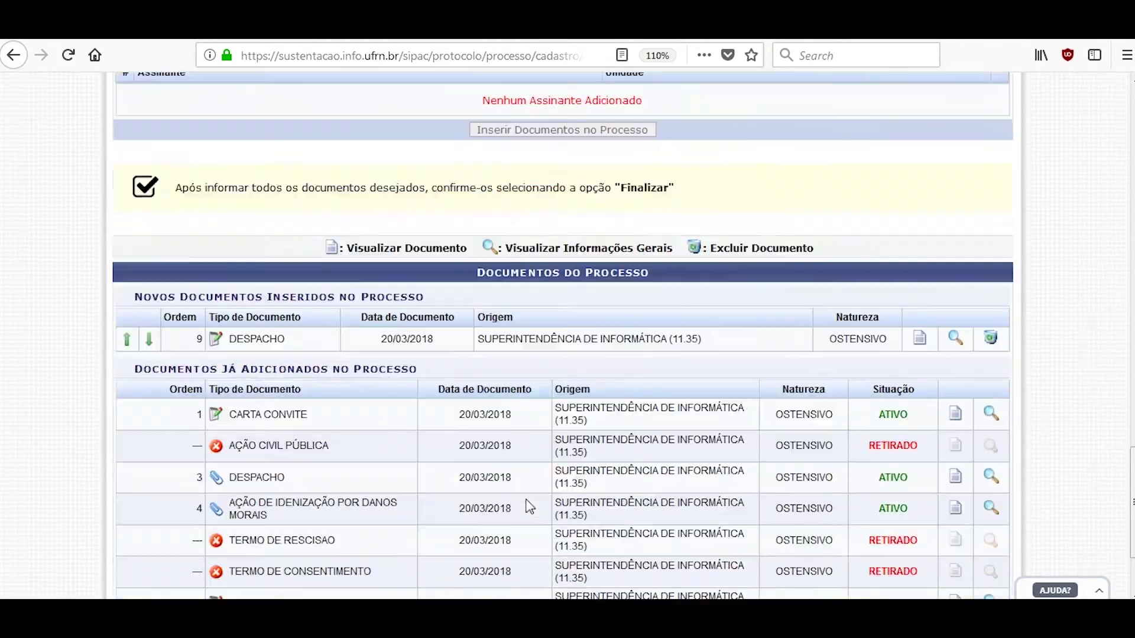
left_click(496, 530)
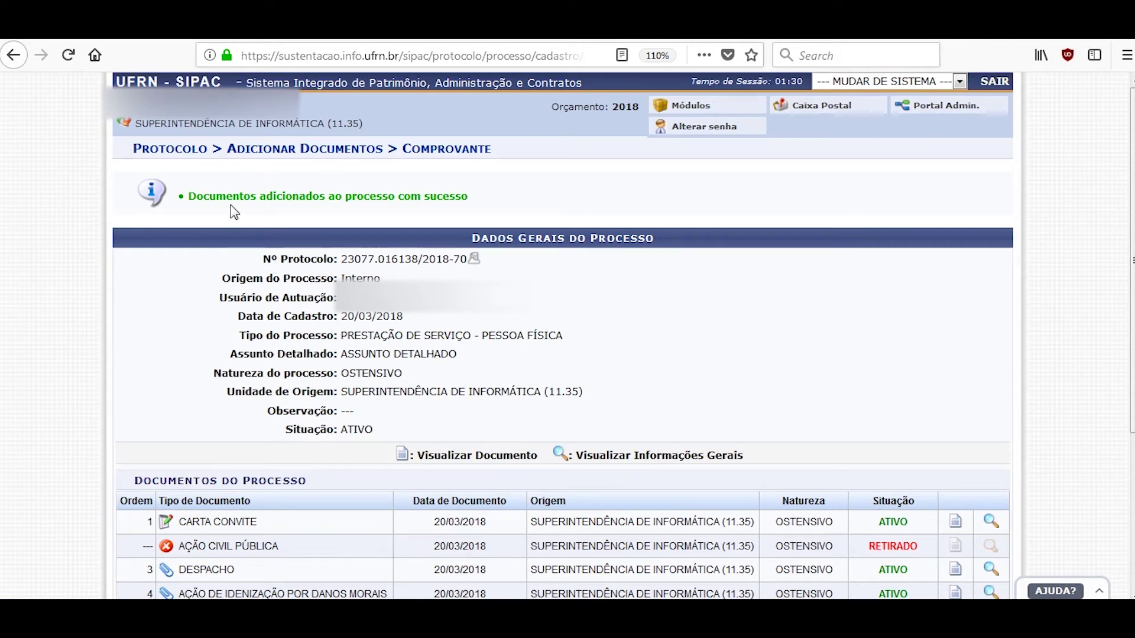
scroll(661, 204, "down", 3)
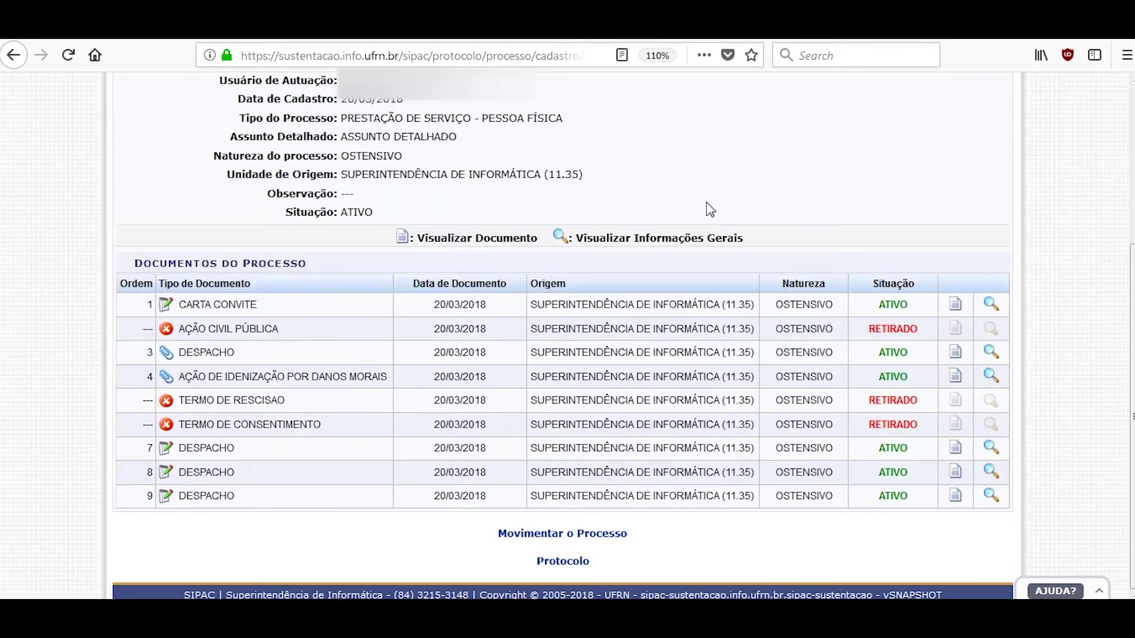
left_click_drag(236, 496, 185, 492)
double_click(185, 492)
left_click(202, 492)
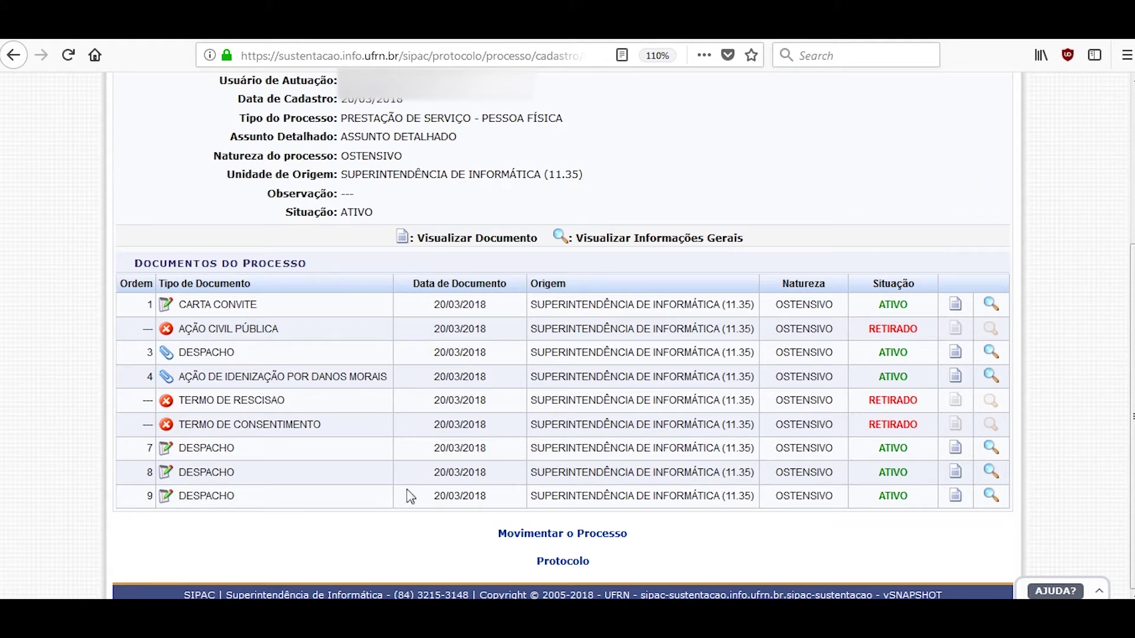
- View the last DESPACHO in the process and follow its "documento 1" reference, accepting to open it in the mesa virtual
left_click(955, 498)
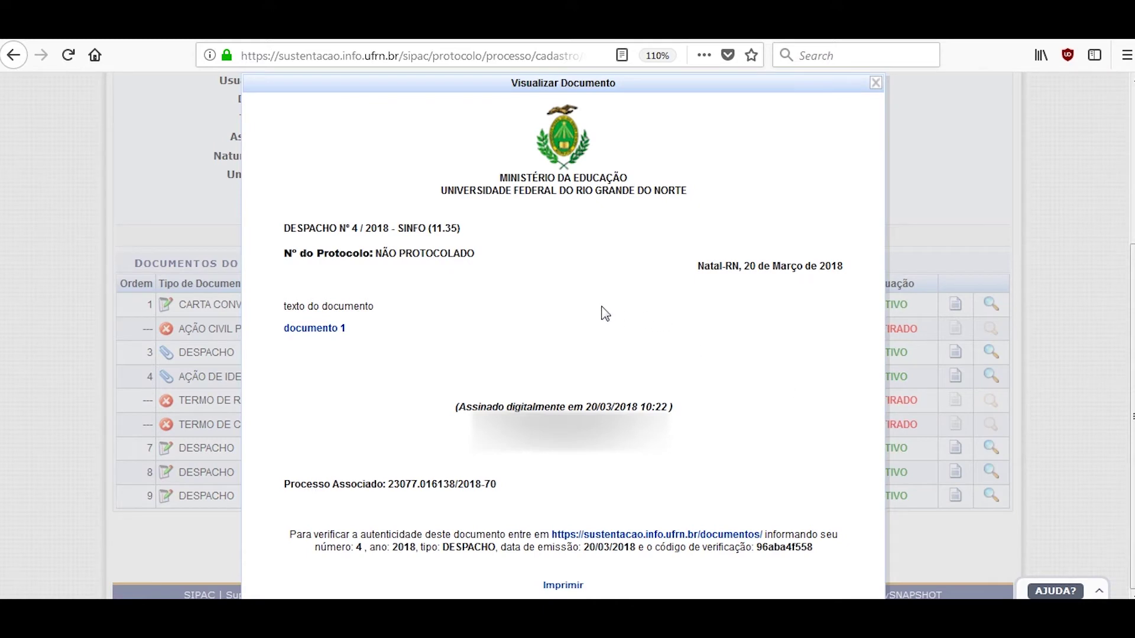
left_click(297, 334)
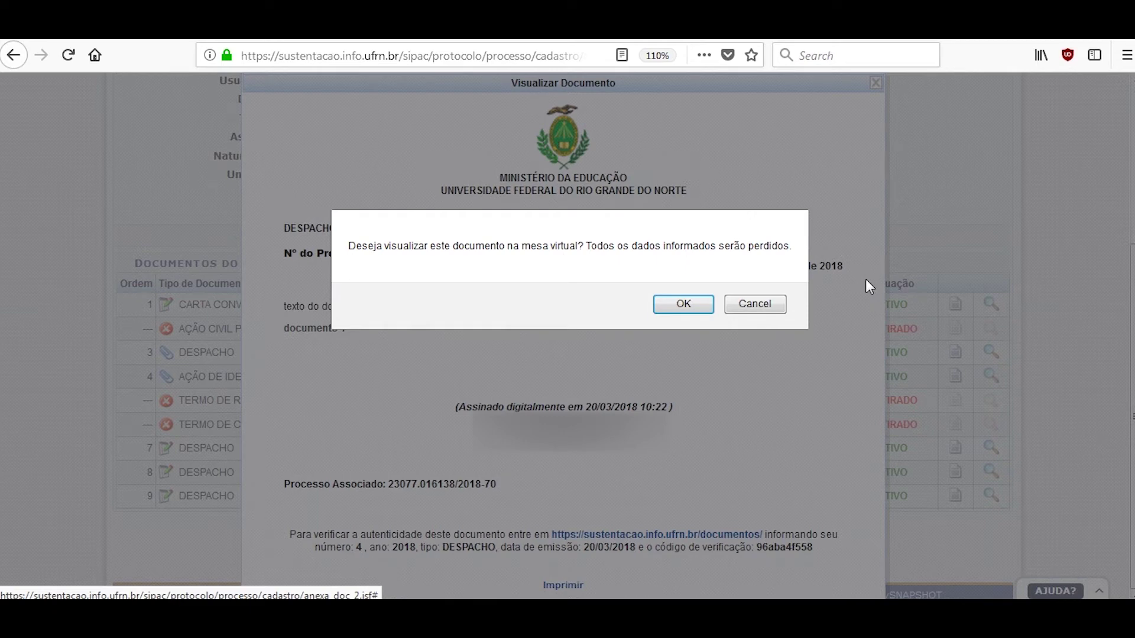
left_click(684, 304)
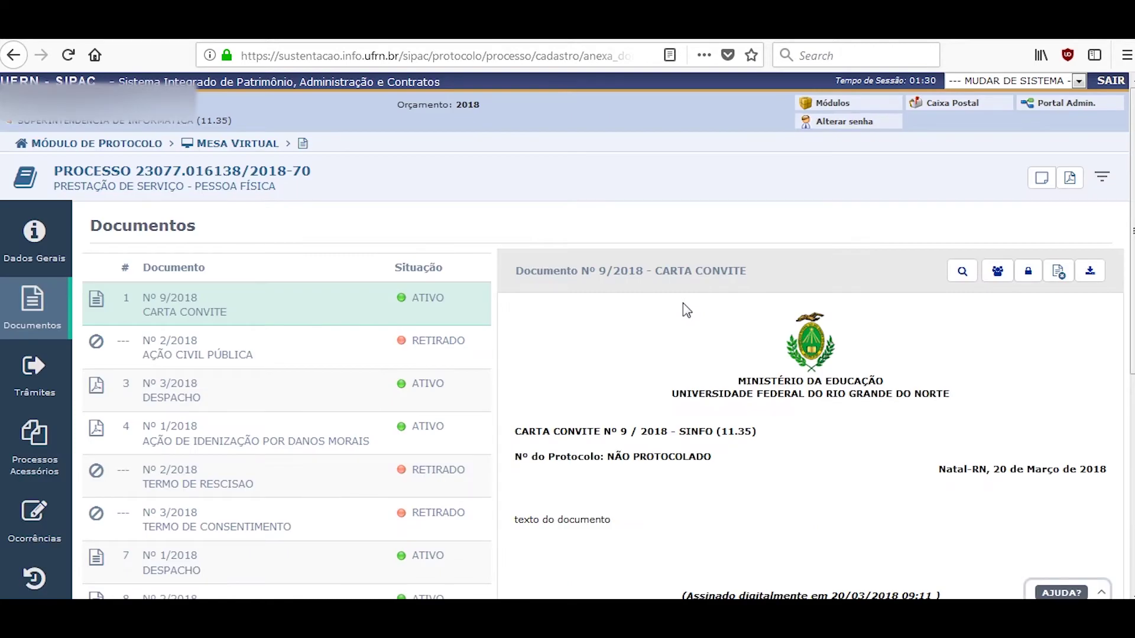
- View DESPACHO Nº 4/2018 in the mesa virtual's document list and follow its "documento 1" link back to the CARTA CONVITE
scroll(502, 201, "down", 3)
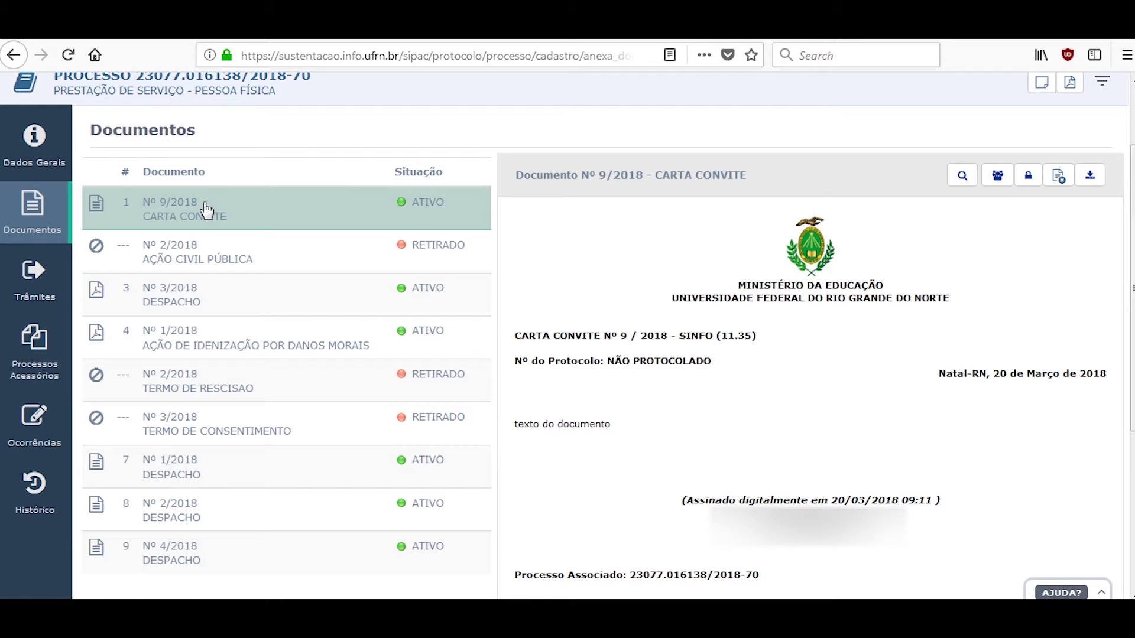
scroll(464, 169, "down", 3)
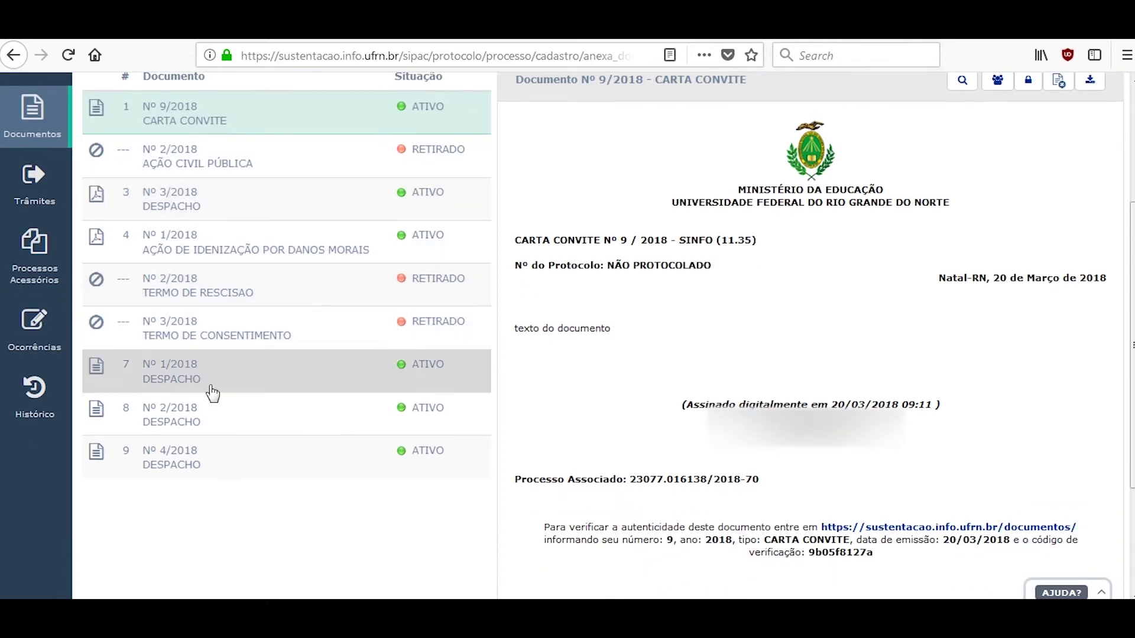
left_click(207, 464)
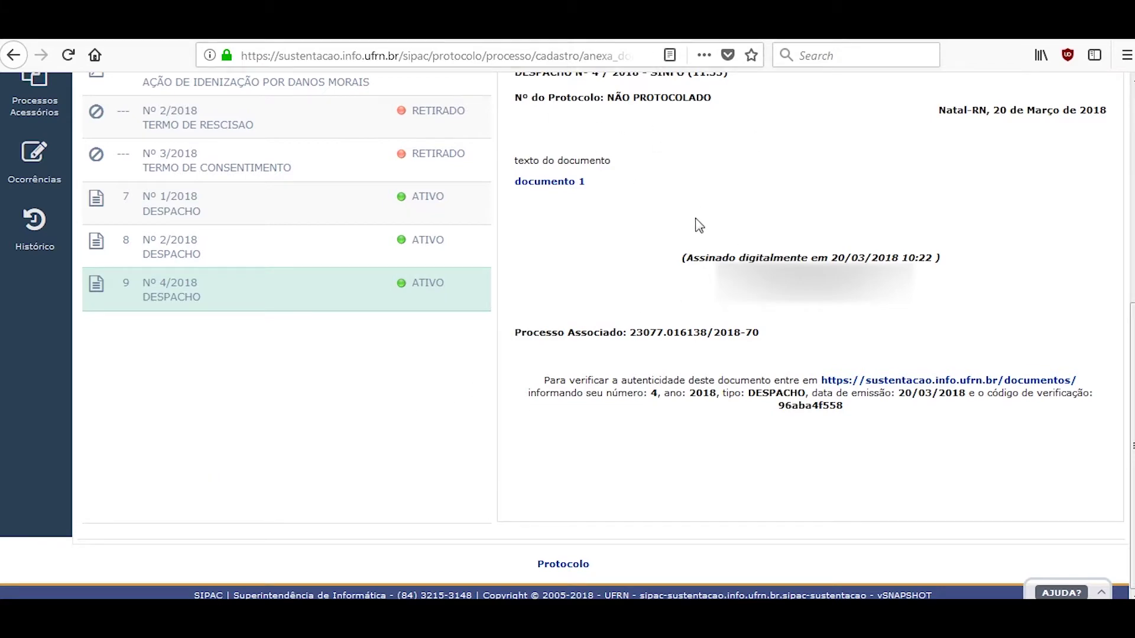
scroll(699, 213, "up", 3)
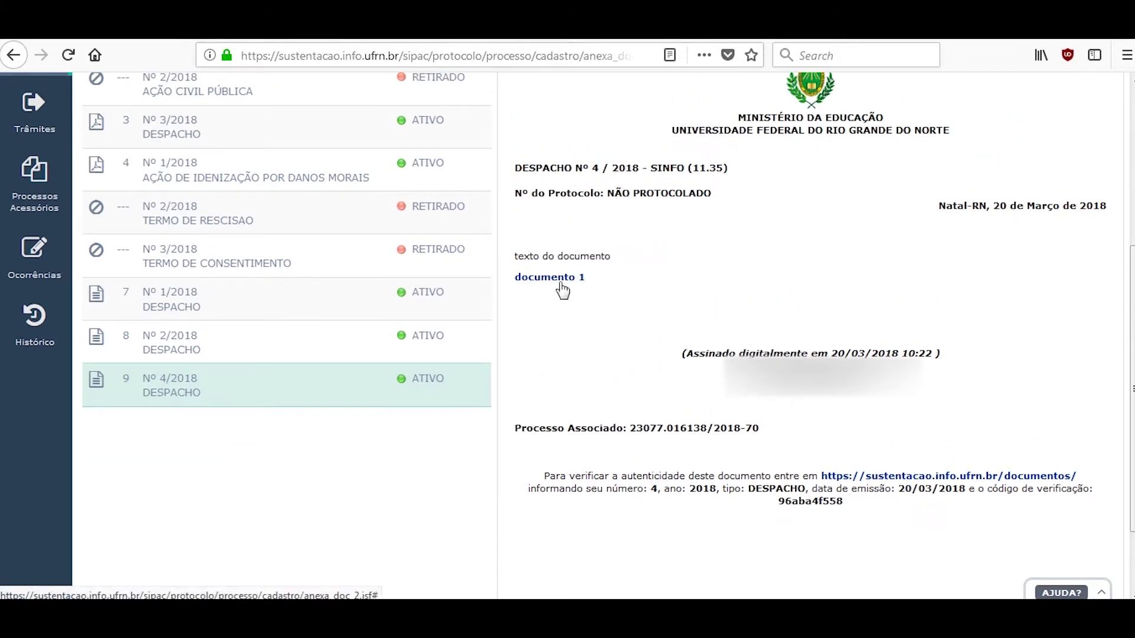
left_click(555, 278)
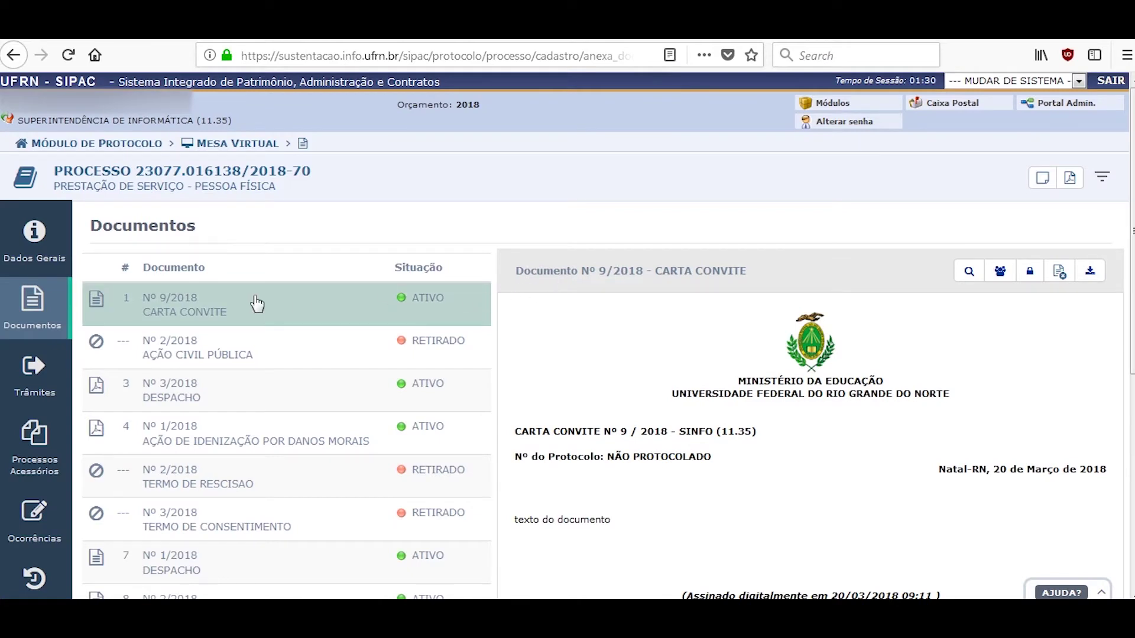
scroll(637, 231, "down", 3)
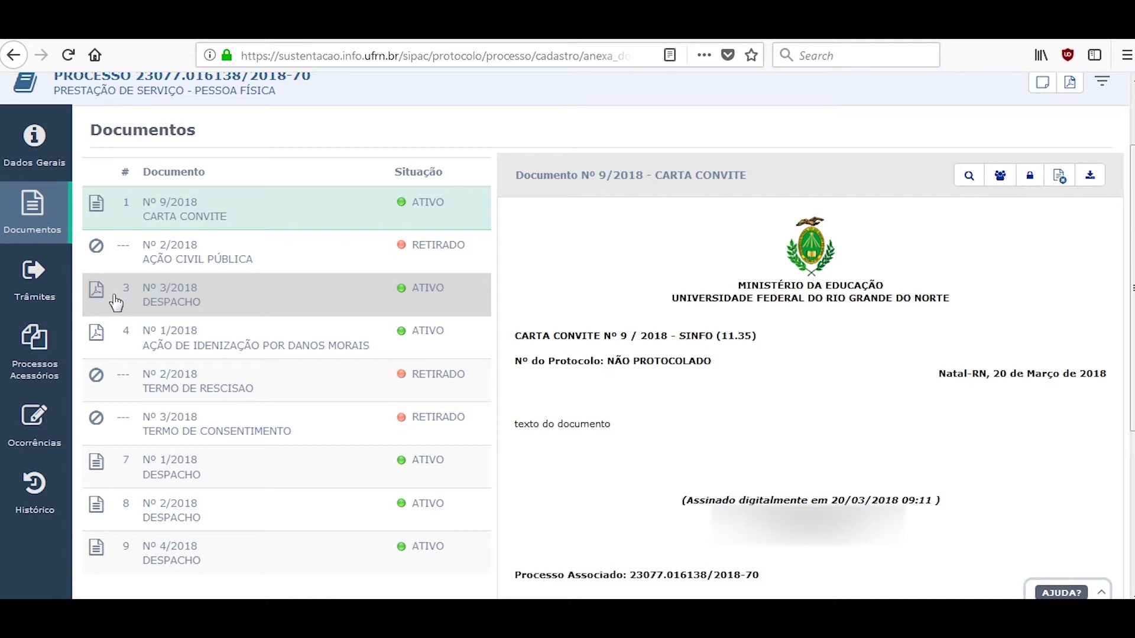
scroll(579, 256, "up", 3)
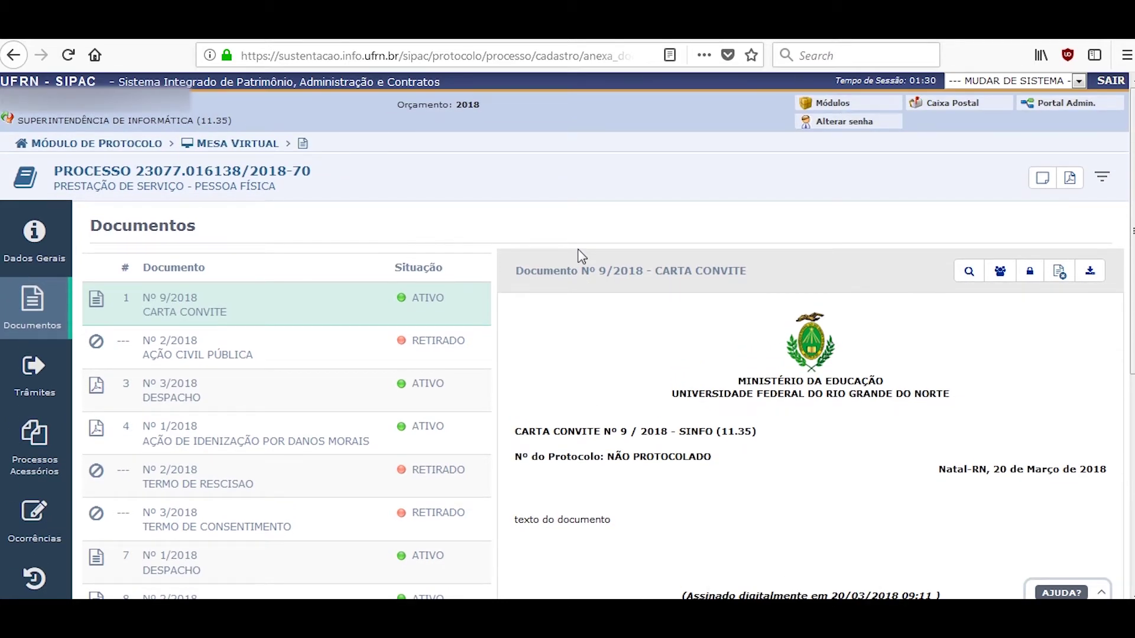
- Start adding new documents in batch to the process and set the quantity of documents to 3
left_click(1103, 179)
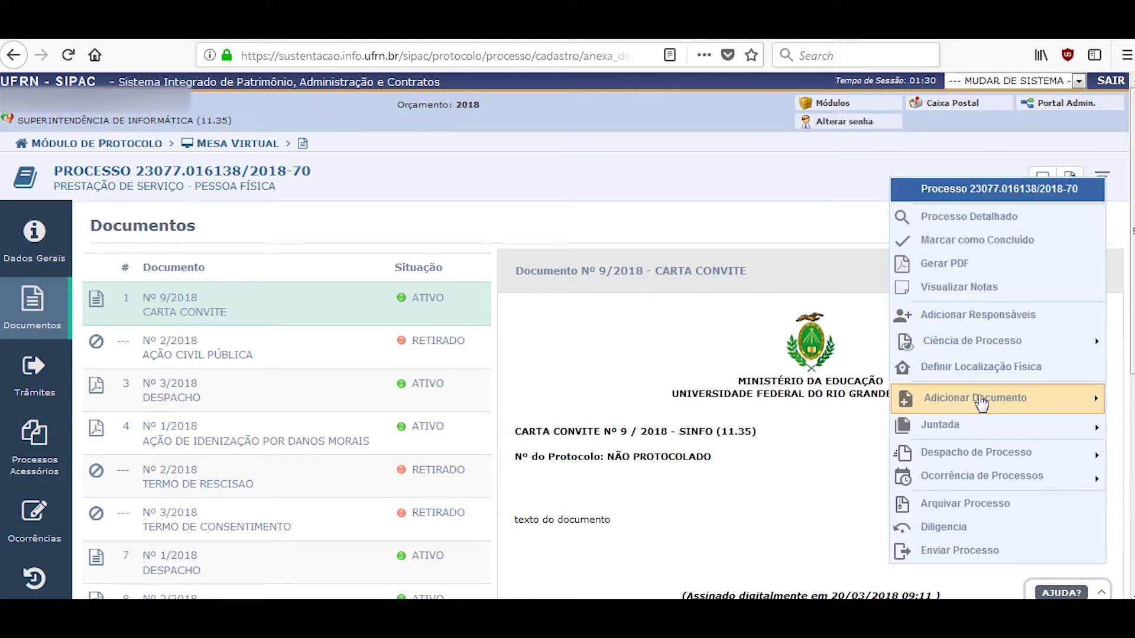
mouse_move(980, 402)
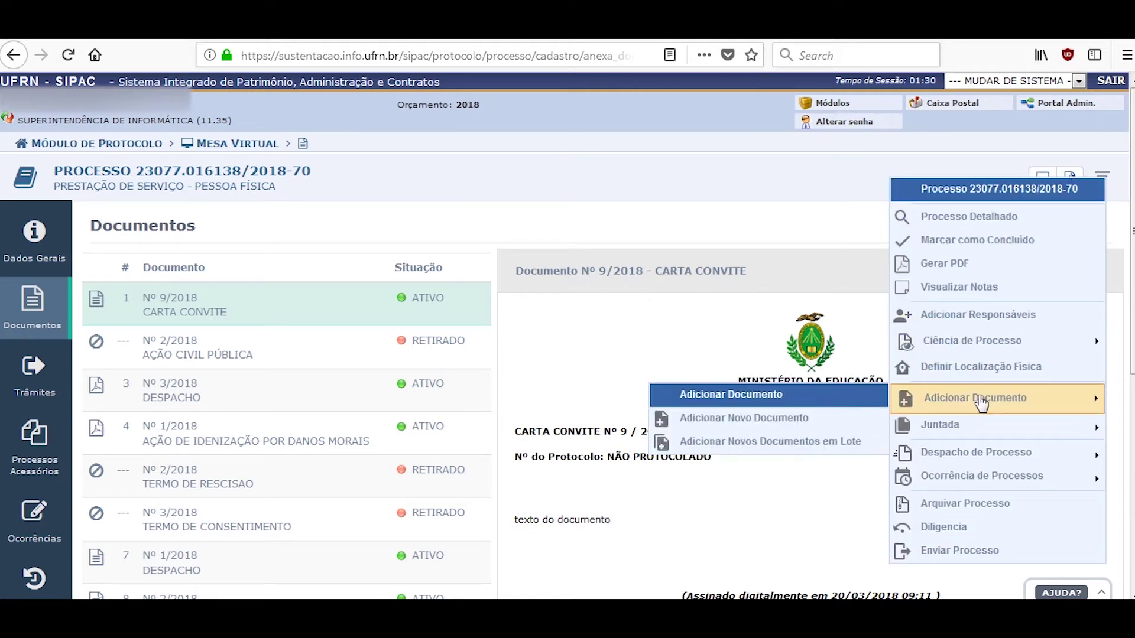
left_click(764, 454)
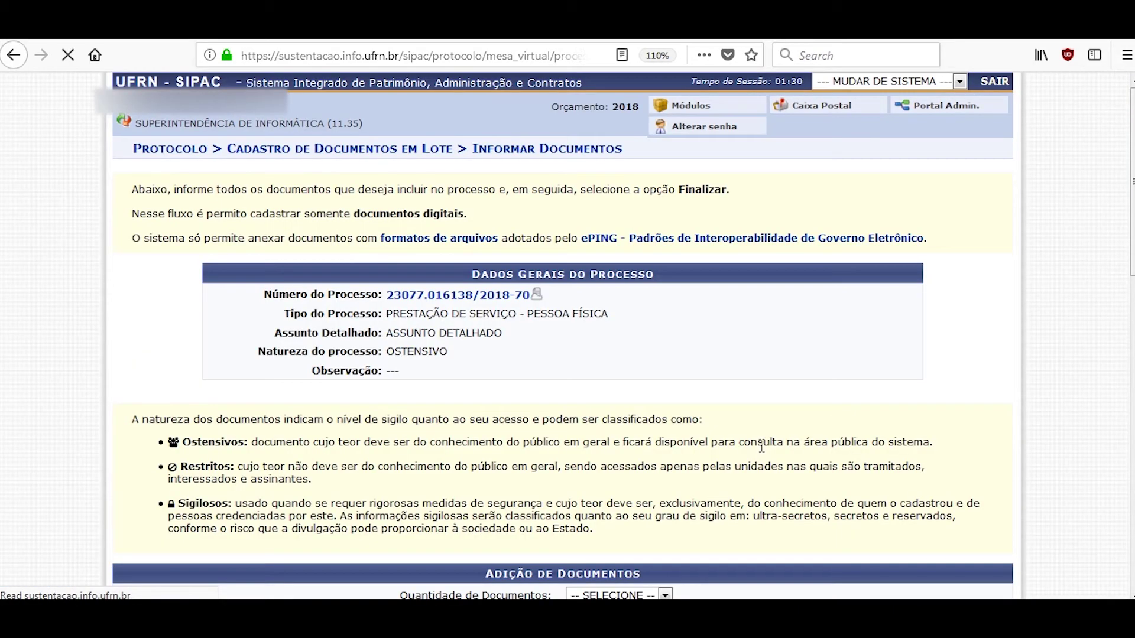
left_click_drag(1131, 167, 1117, 322)
left_click_drag(401, 156, 552, 157)
left_click(598, 162)
left_click(598, 162)
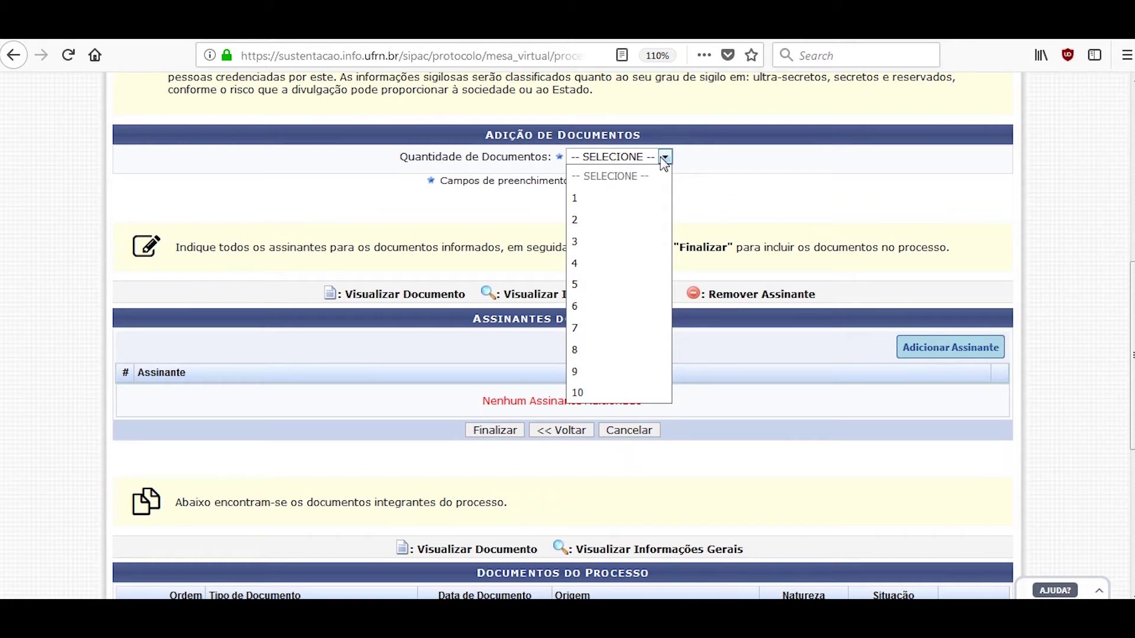
left_click(601, 242)
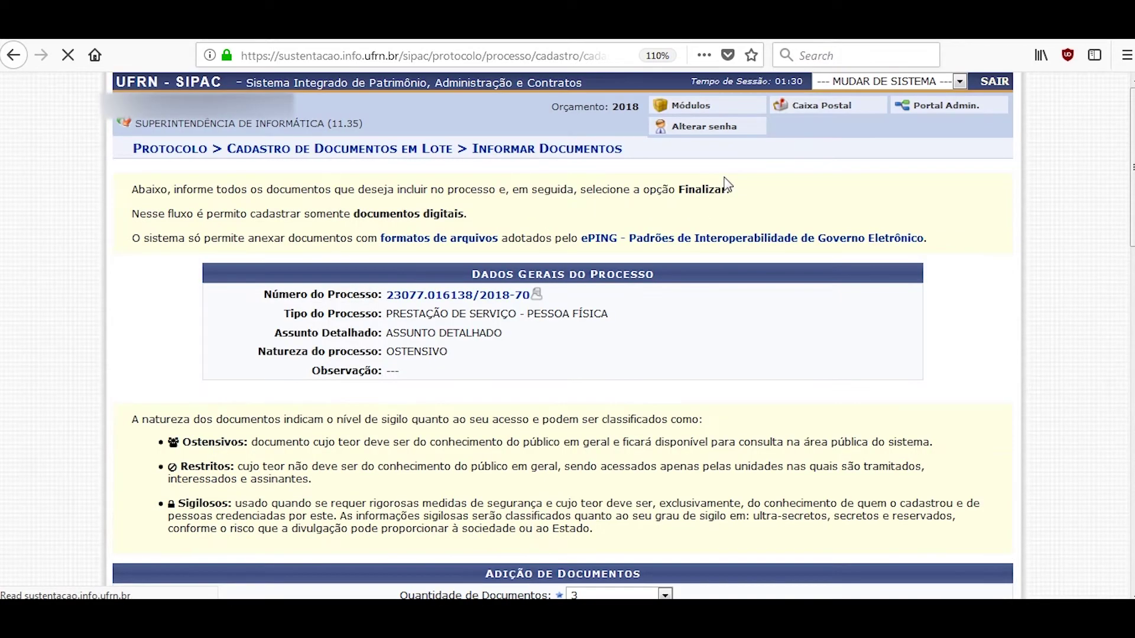
- Set the document types of entries 10, 11 and 12 to NOTA DE EMPENHO, LISTA DE PRESENÇA and ACORDO DE COOPERAÇÃO
left_click_drag(1130, 135, 1131, 269)
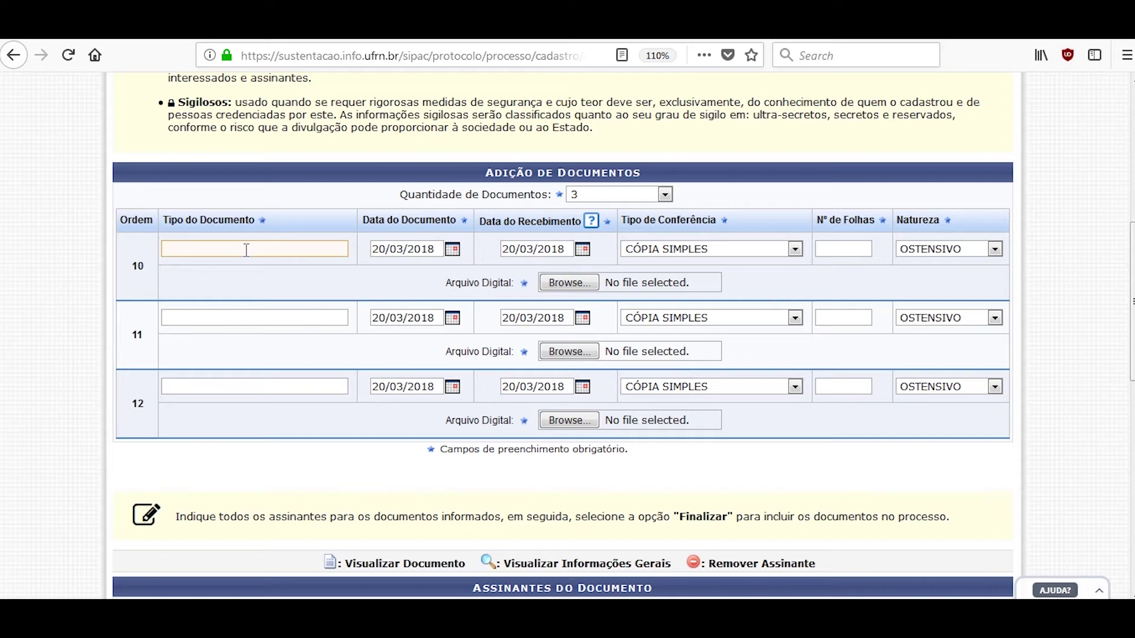
type("empe")
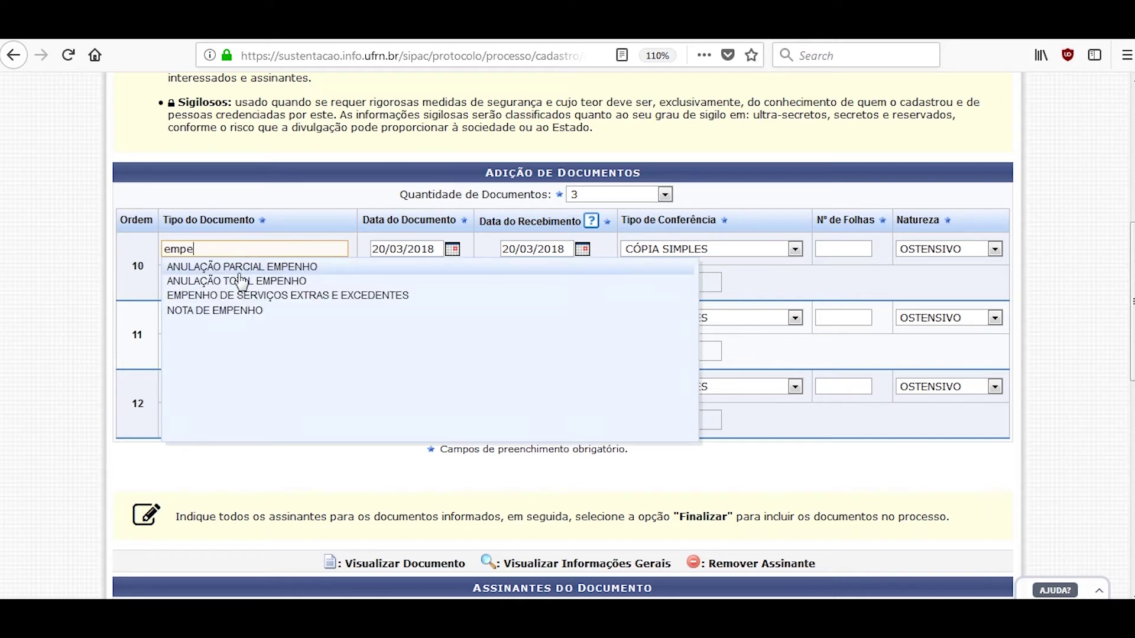
left_click(229, 311)
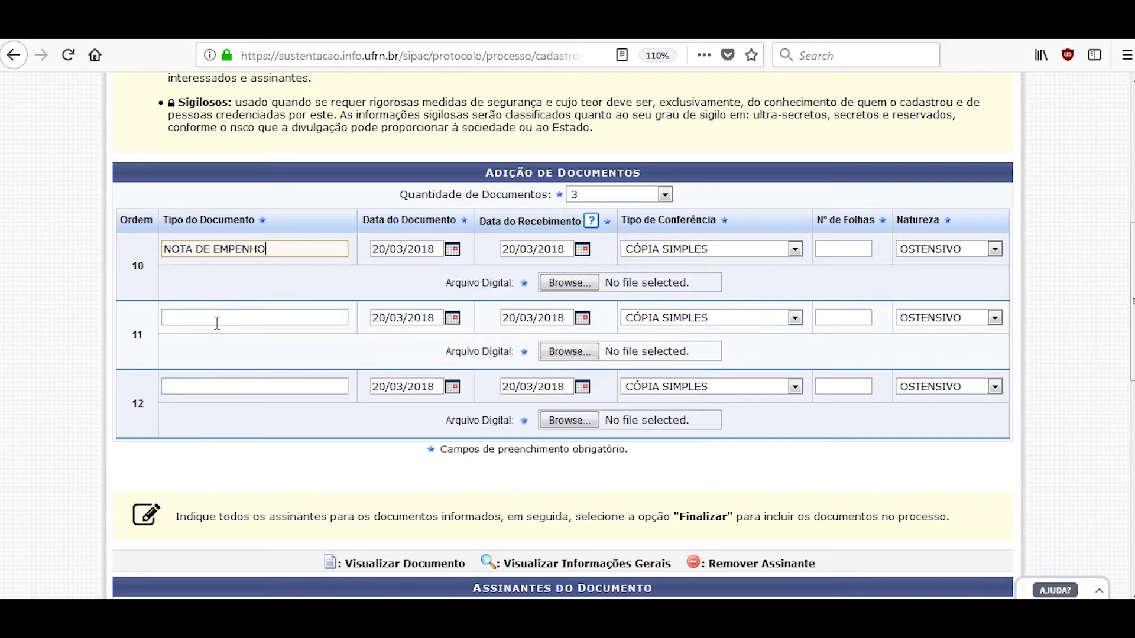
type("lista")
left_click(256, 337)
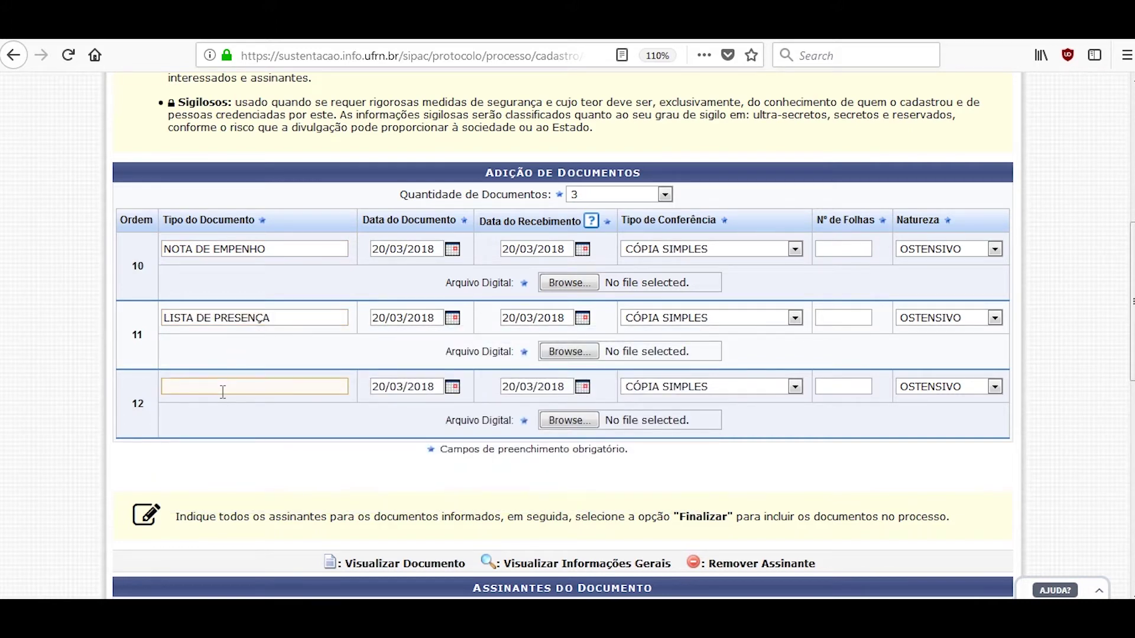
type("aco")
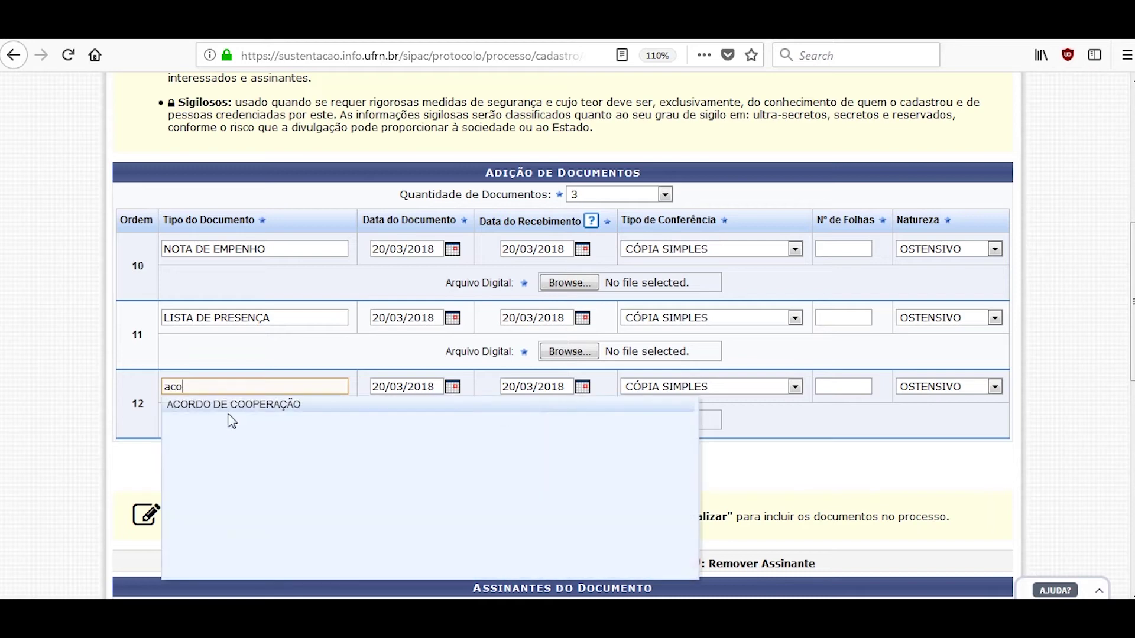
left_click(248, 411)
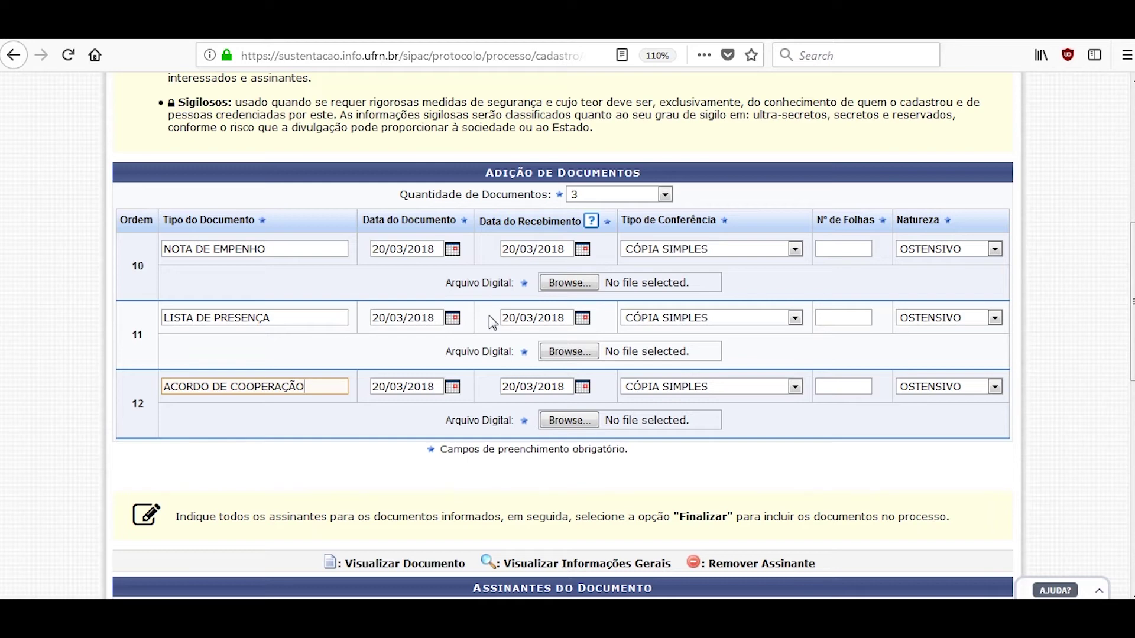
- Set the document date to 19/03/2018 for the NOTA DE EMPENHO and 12/03/2018 for the ACORDO DE COOPERAÇÃO
left_click(452, 249)
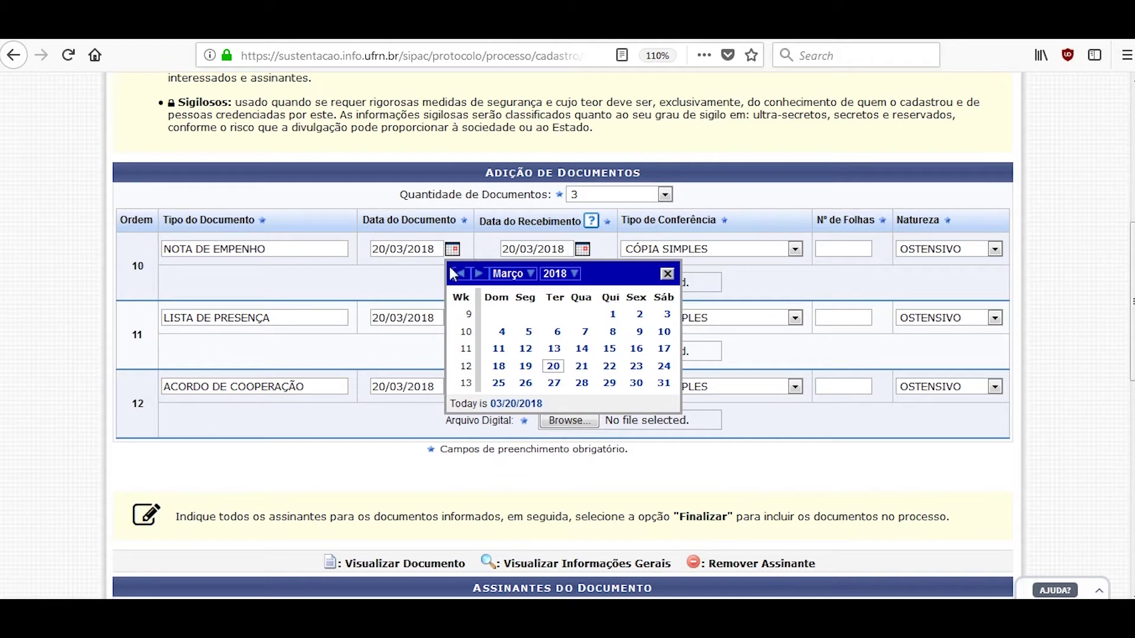
left_click(525, 366)
left_click(454, 319)
left_click(454, 319)
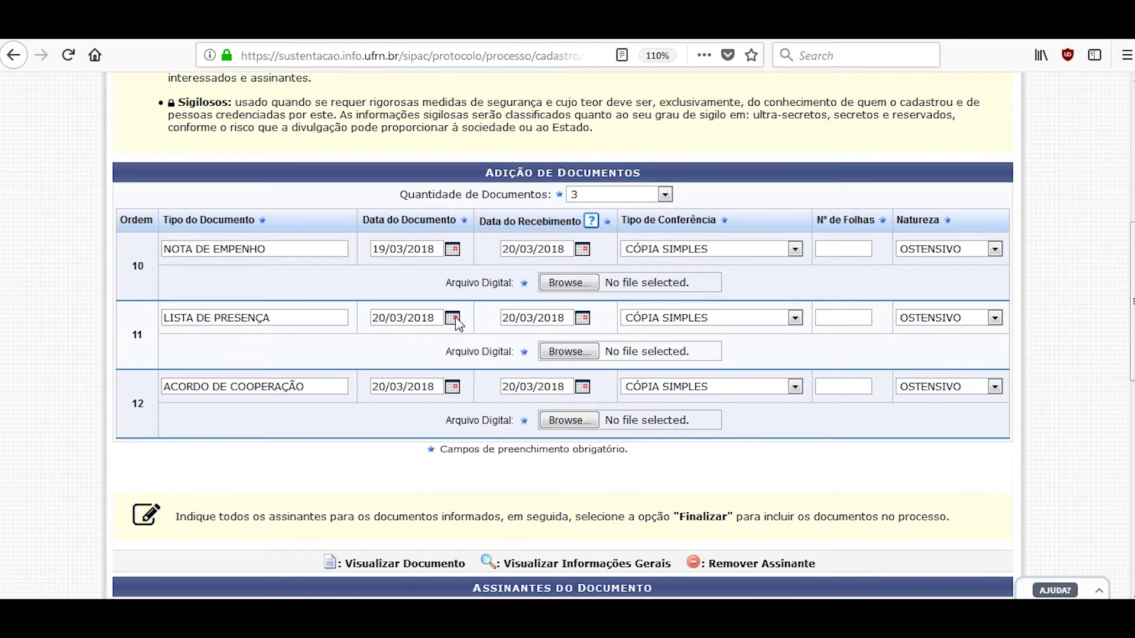
left_click(454, 388)
left_click(525, 482)
- Attach the NF_2469 PDF to the NOTA DE EMPENHO and the historico PDF to the LISTA DE PRESENÇA
left_click(569, 283)
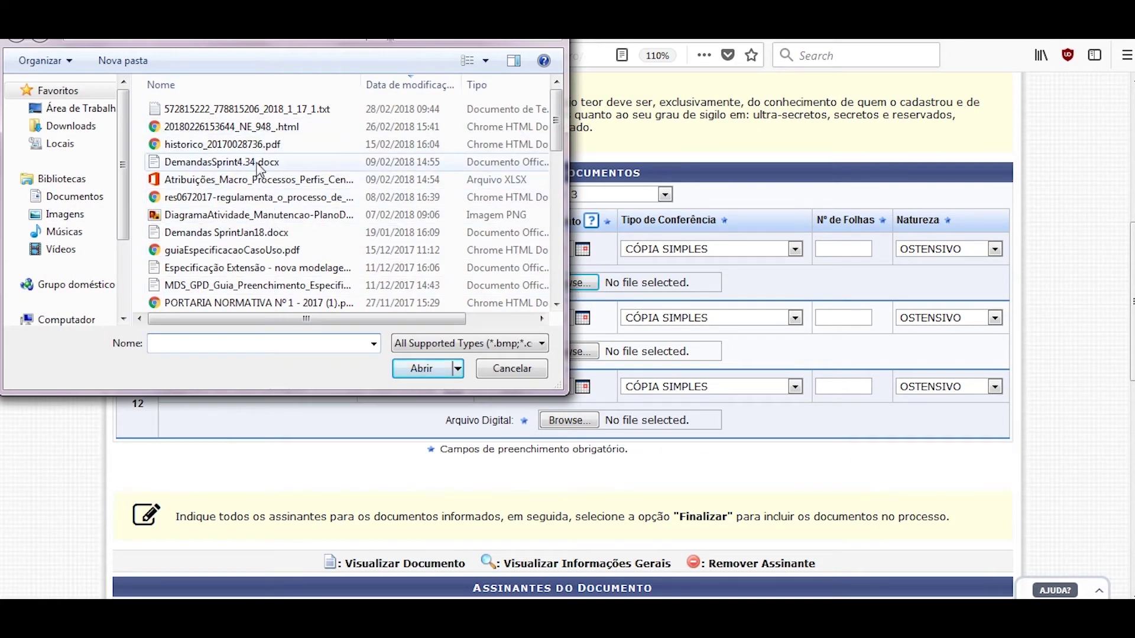
scroll(260, 169, "down", 10)
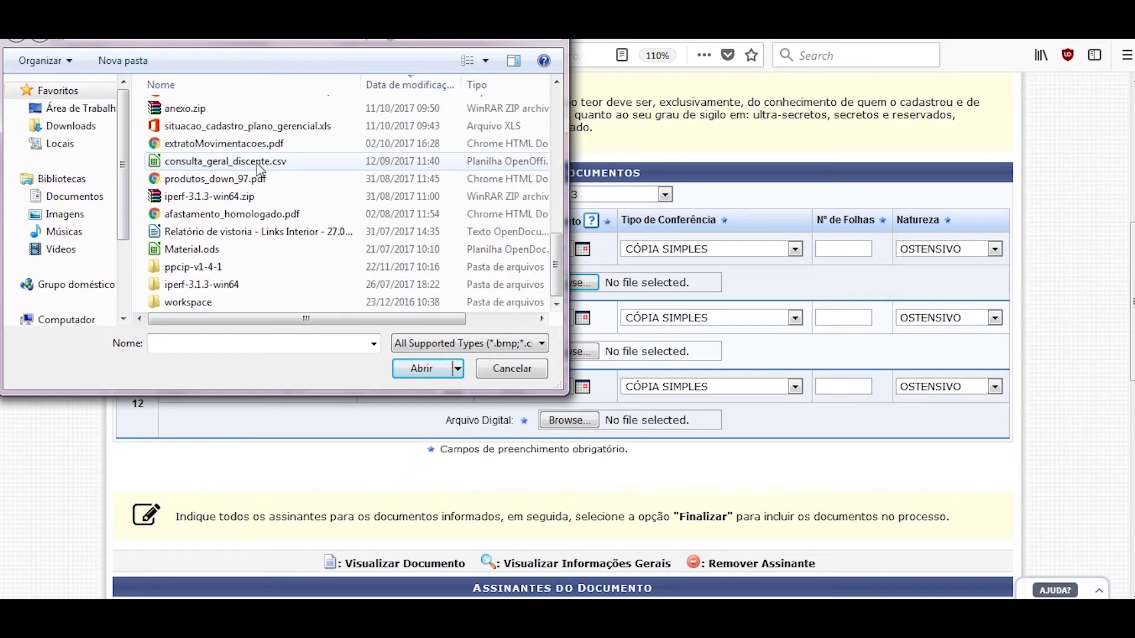
scroll(260, 170, "up", 3)
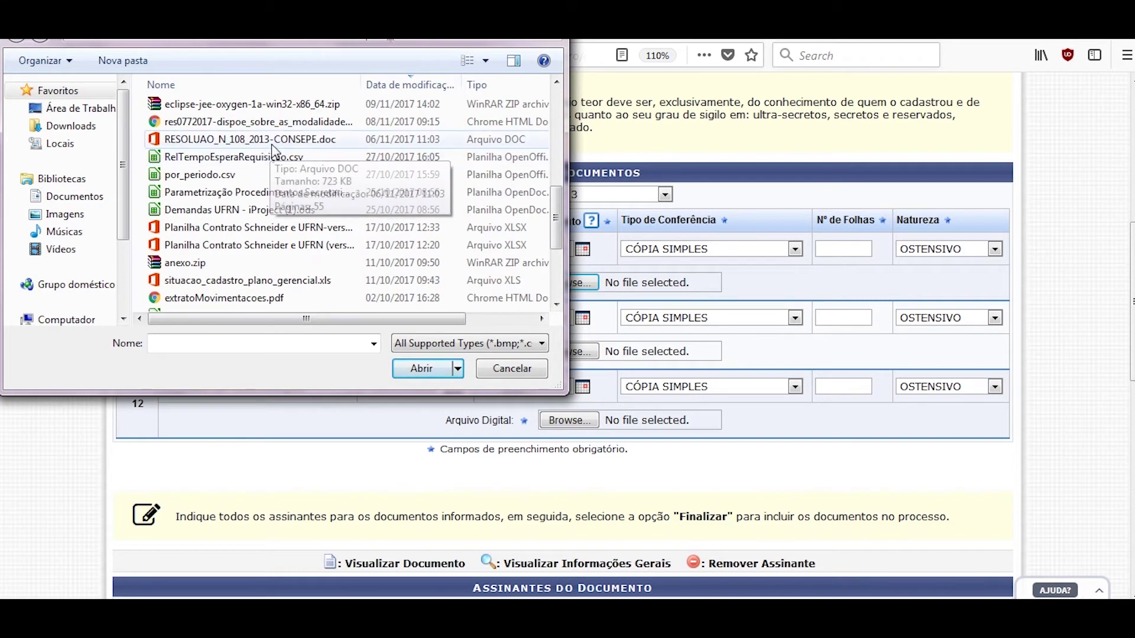
scroll(260, 171, "up", 3)
double_click(254, 227)
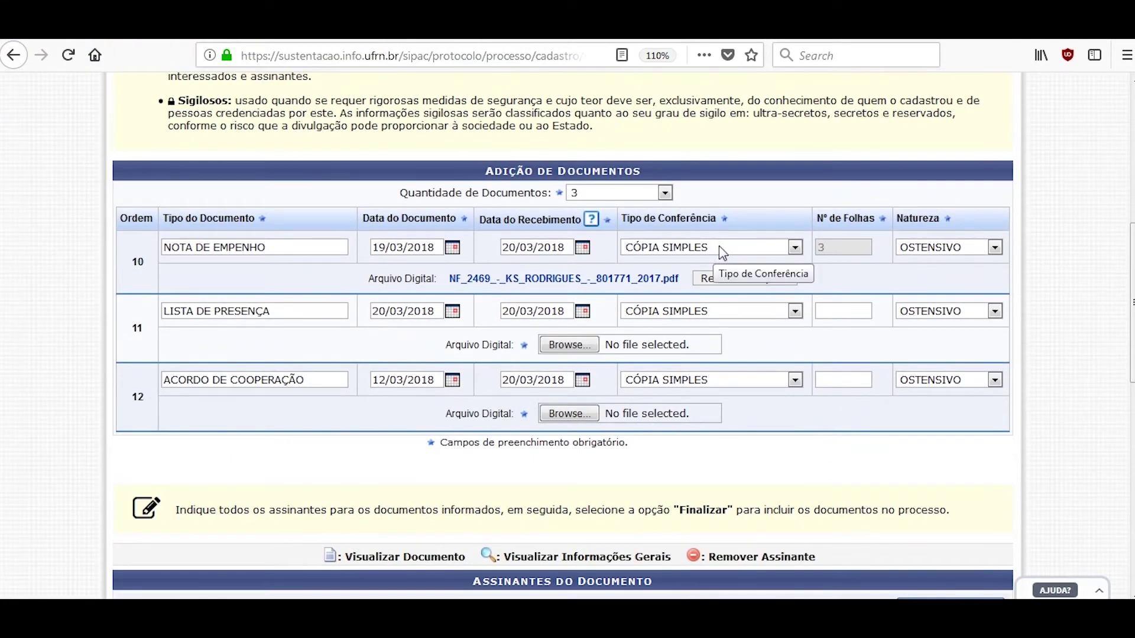
left_click(555, 346)
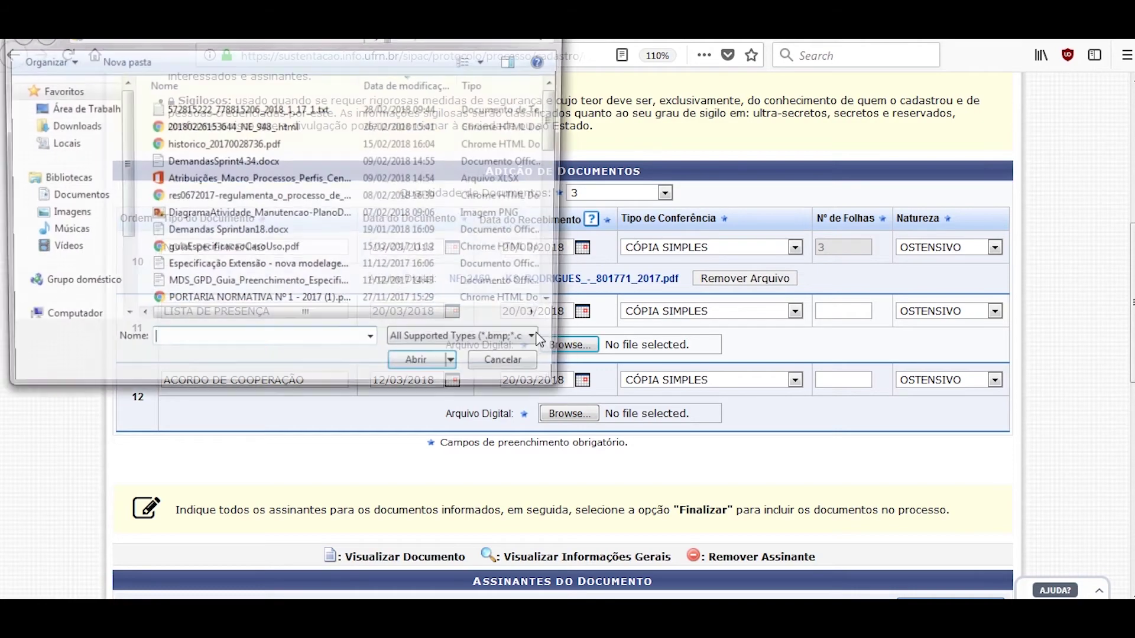
double_click(223, 145)
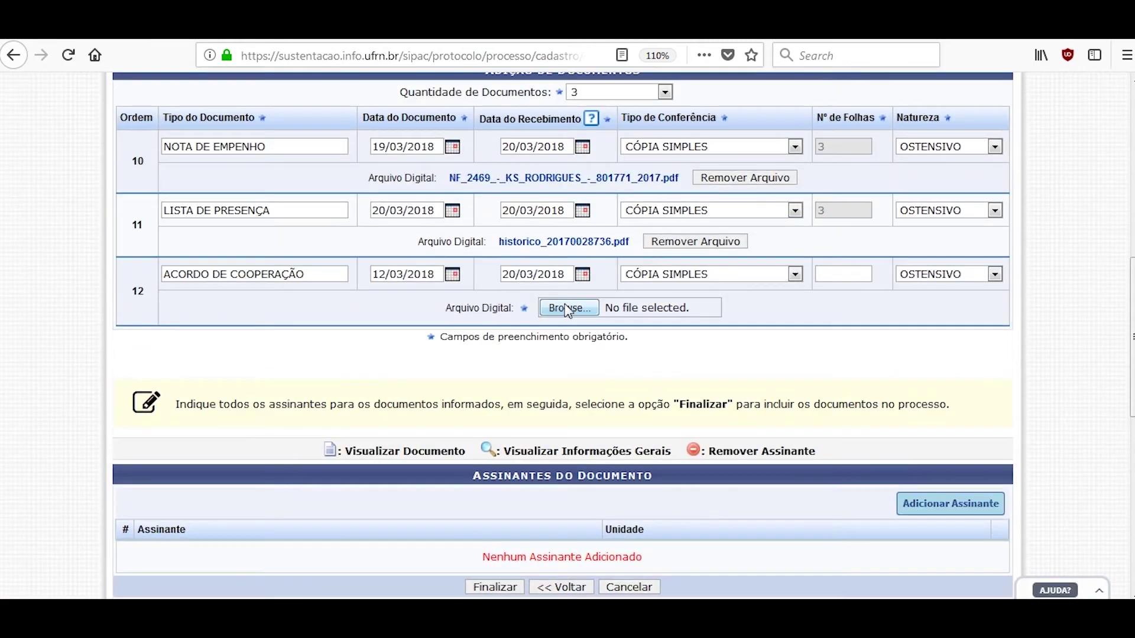
- Attach PORTARIA NORMATIVA Nº 1 - 2017 (1).pdf as the digital file of the ACORDO DE COOPERAÇÃO
left_click(564, 307)
double_click(224, 128)
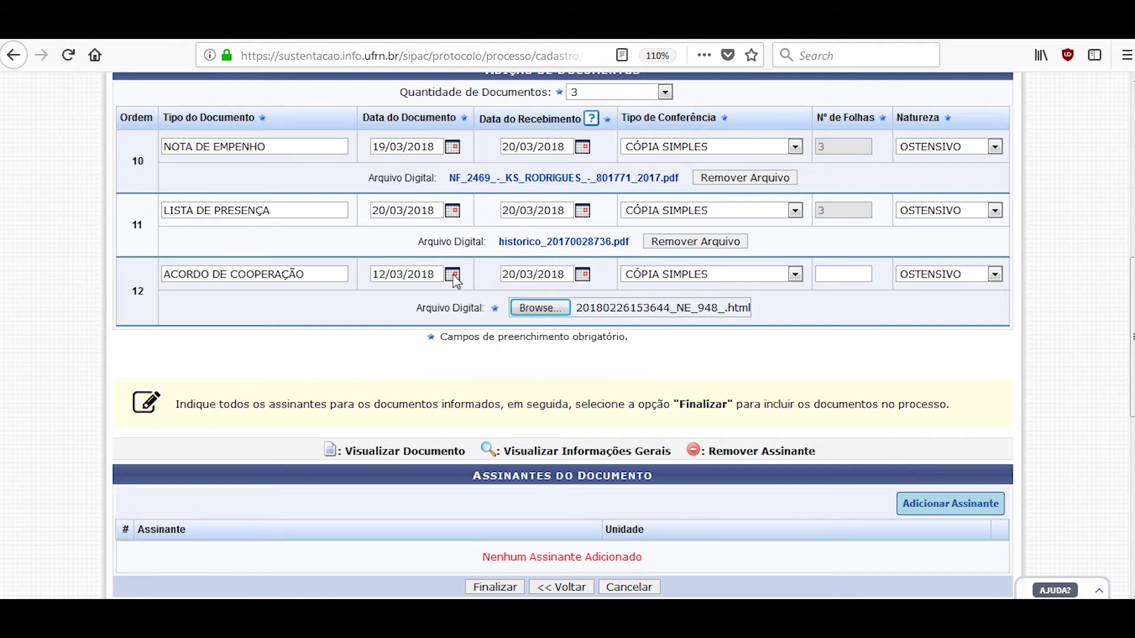
scroll(532, 270, "up", 3)
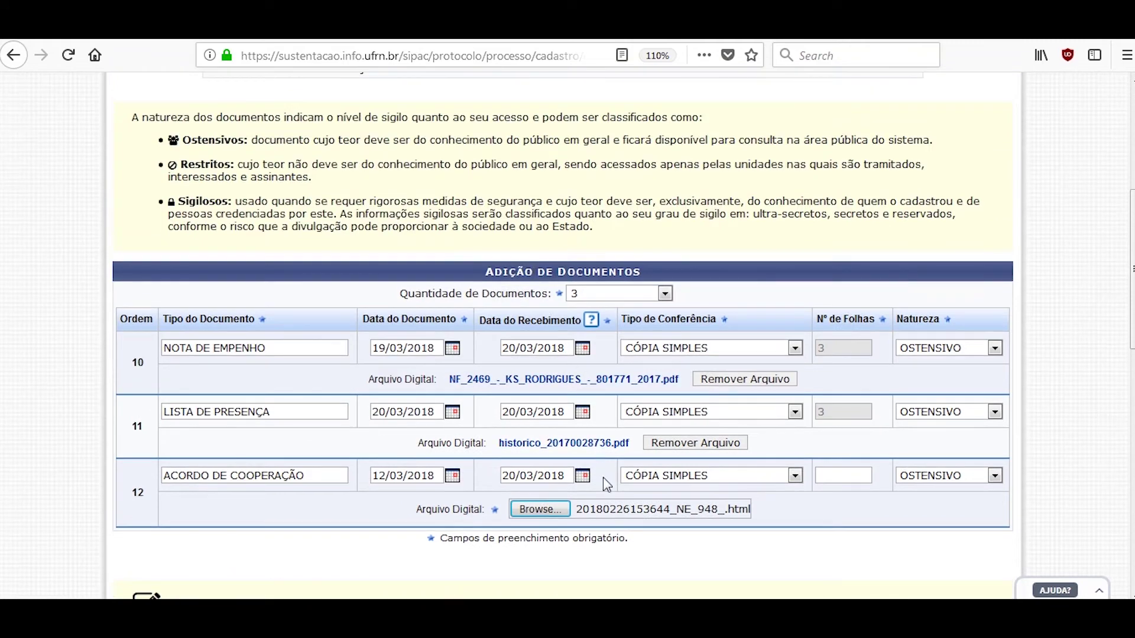
left_click(540, 509)
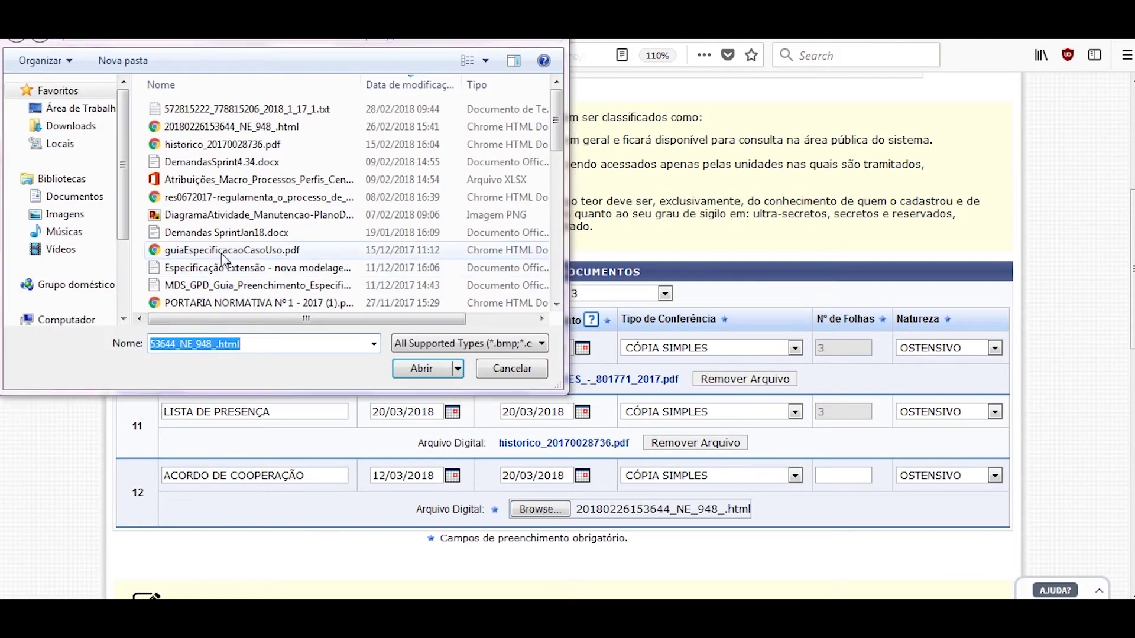
double_click(235, 303)
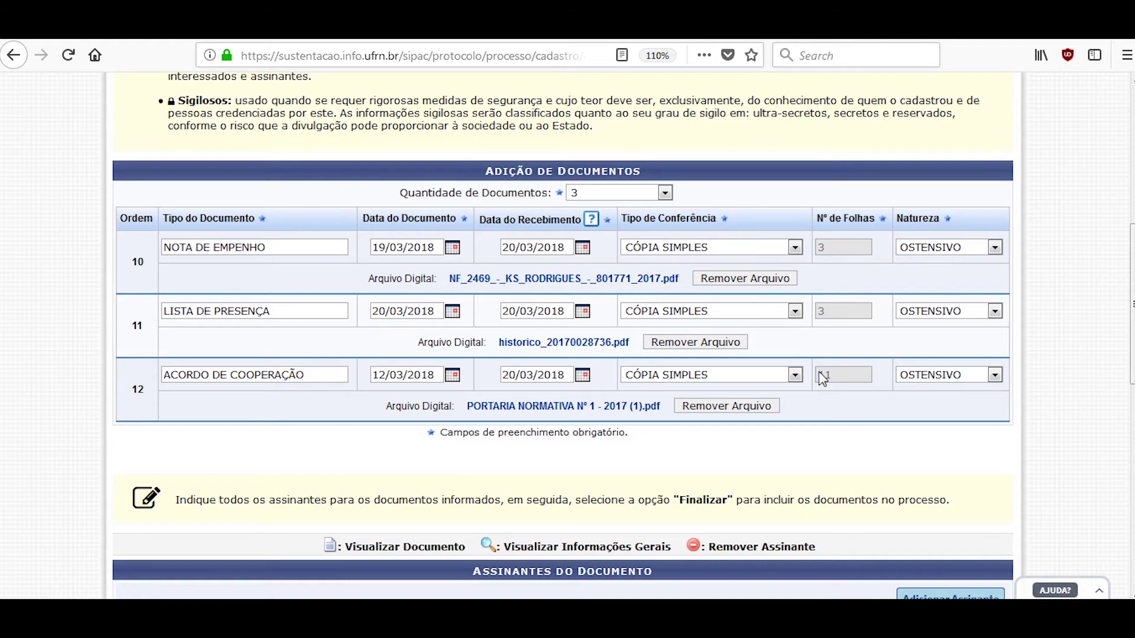
- Add the logged-in user as a signer of the three documents
scroll(856, 274, "down", 3)
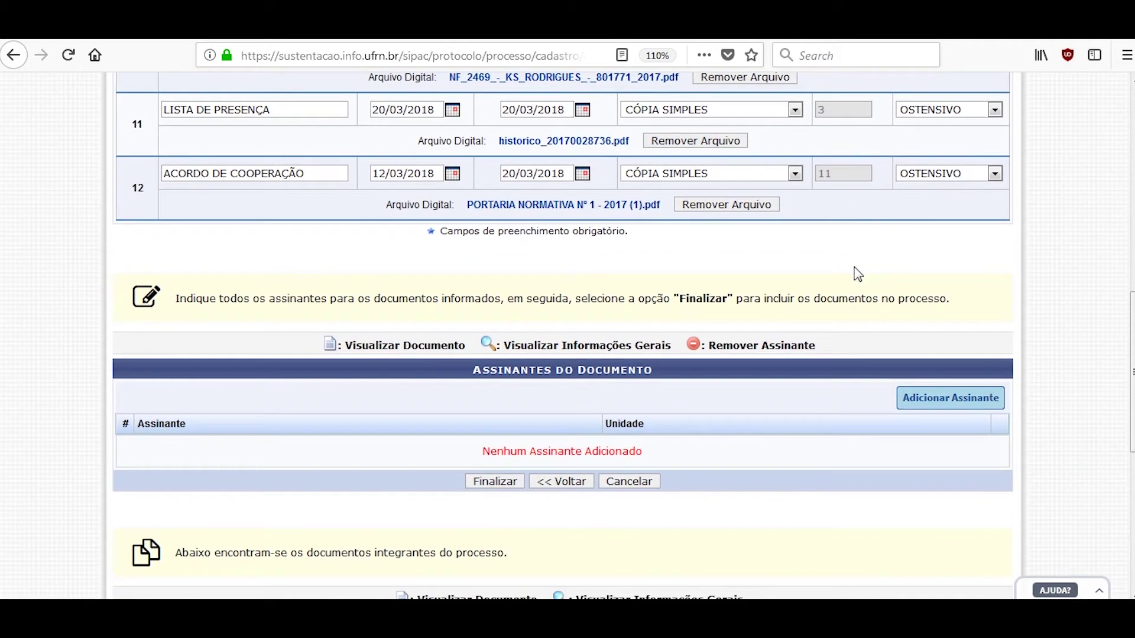
left_click(941, 395)
left_click(801, 429)
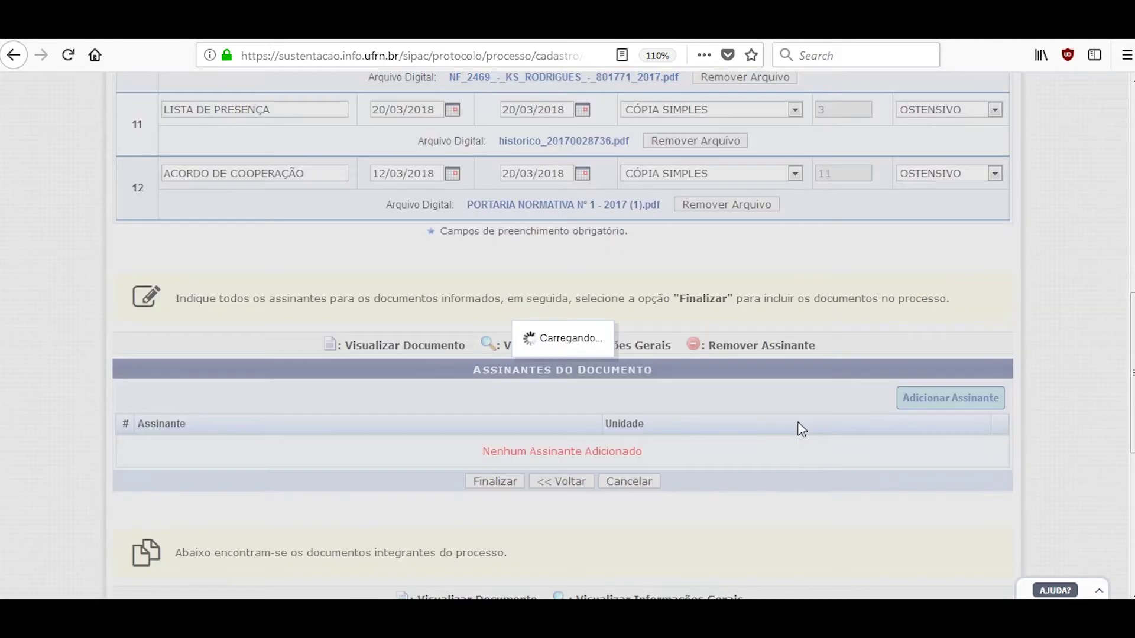
- Sign the documents with the function ASSISTENTE EM ADMINISTRACAO (CARGO), entering the signer's password
left_click(733, 442)
left_click(506, 296)
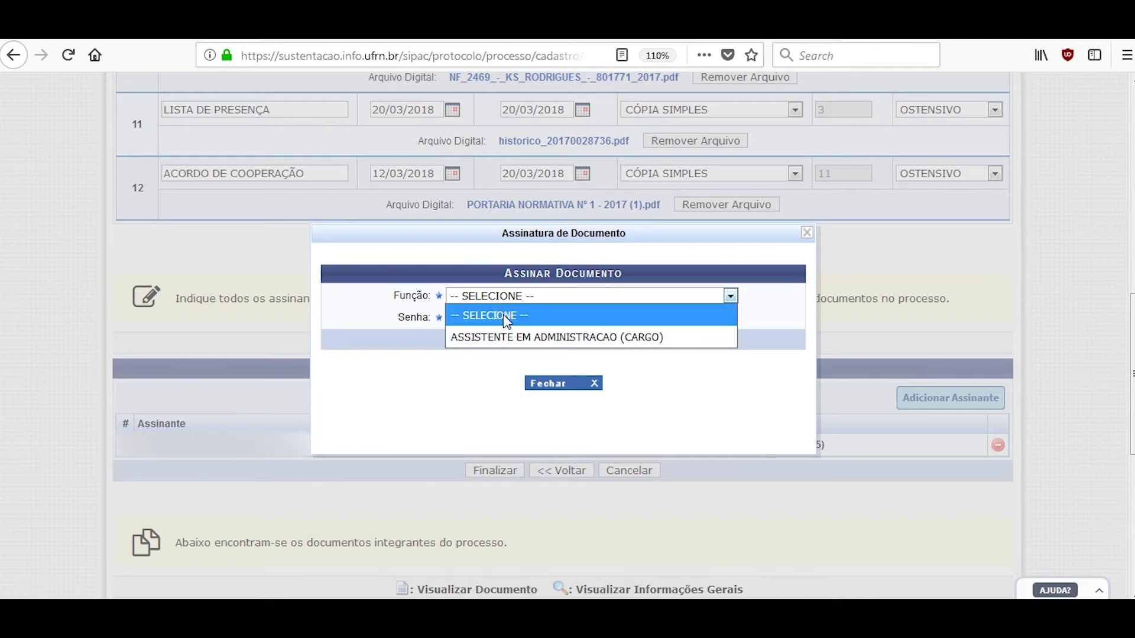
left_click(506, 336)
double_click(506, 317)
type("••")
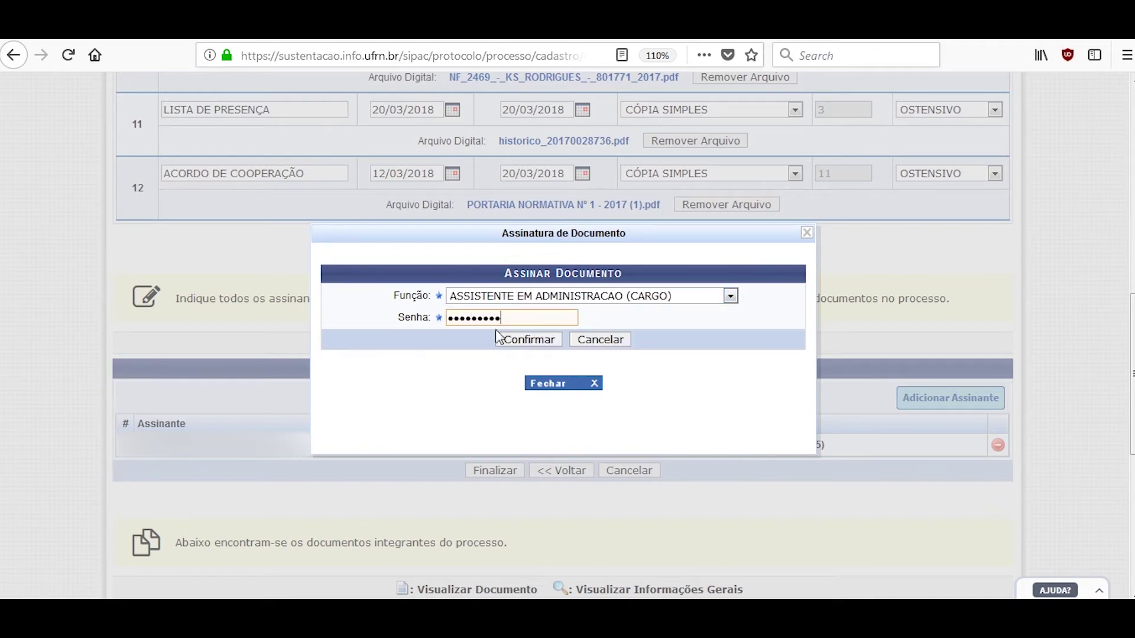
left_click(512, 341)
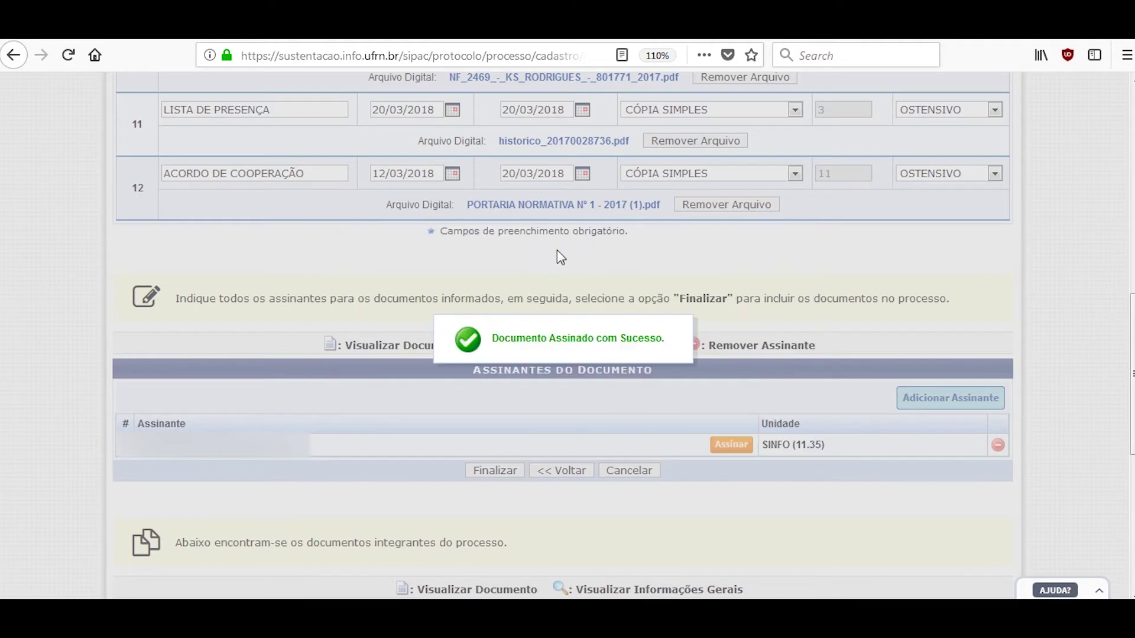
- Try to finalize the inclusion of the three documents in the process
scroll(560, 258, "down", 10)
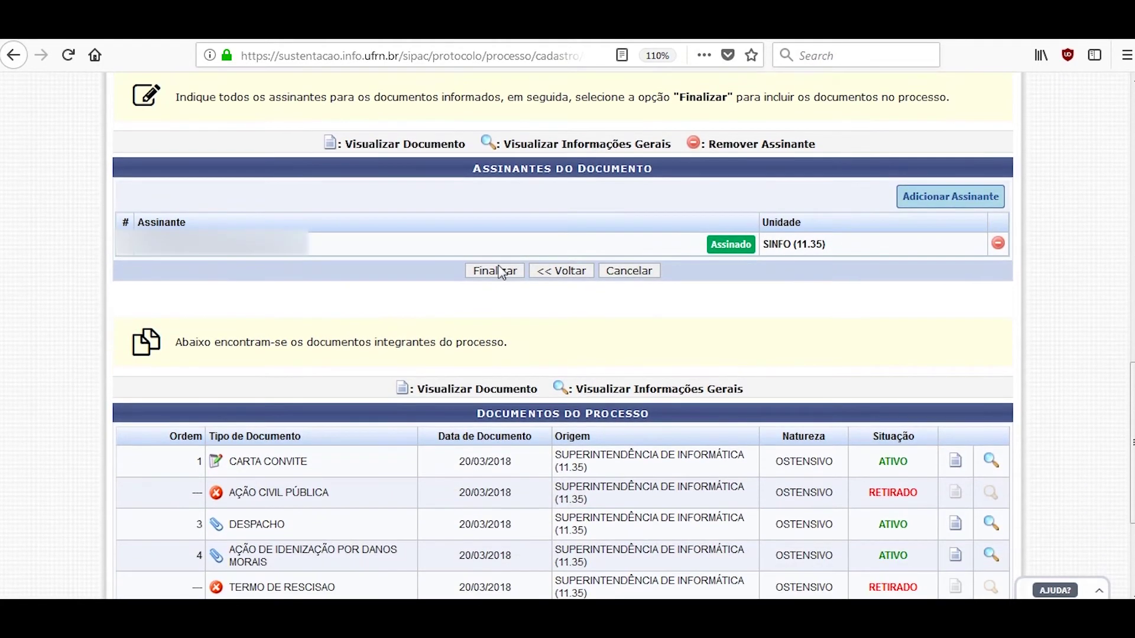
left_click(501, 273)
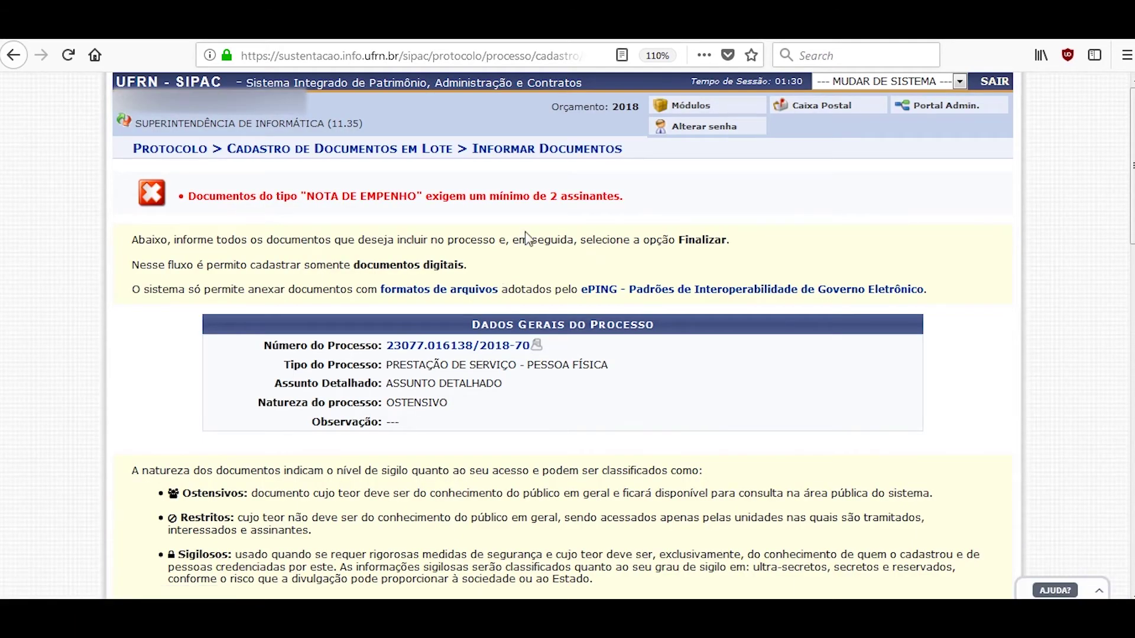
scroll(529, 238, "down", 8)
scroll(529, 238, "up", 3)
scroll(528, 239, "up", 5)
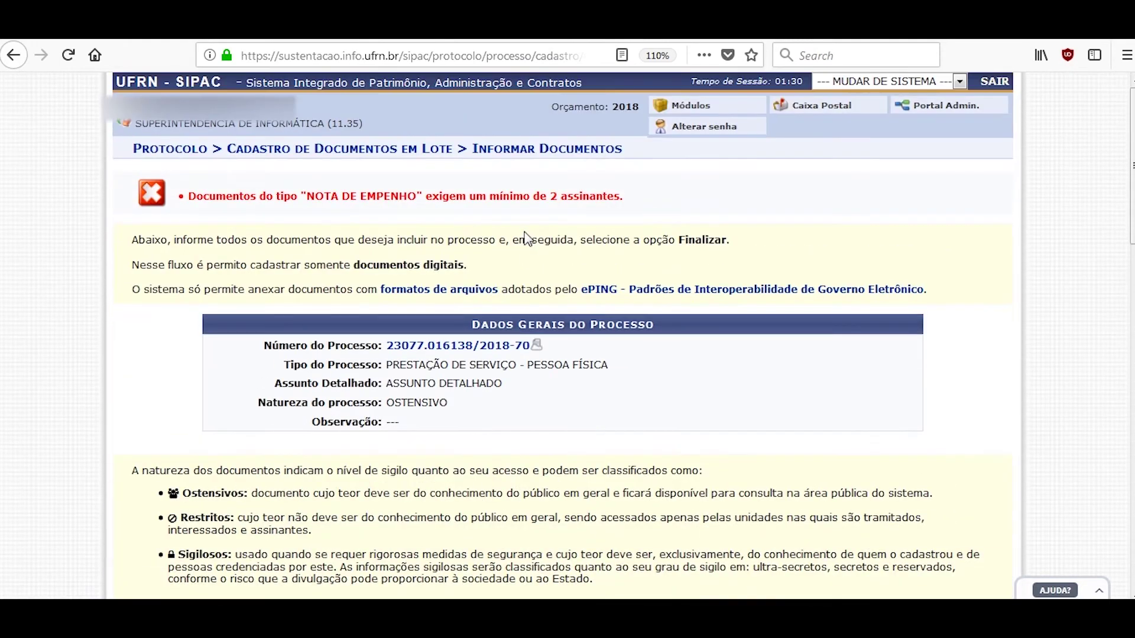
left_click_drag(192, 195, 638, 202)
left_click(642, 196)
- Change the document type of entry 10 to MEMORANDO
scroll(730, 207, "down", 8)
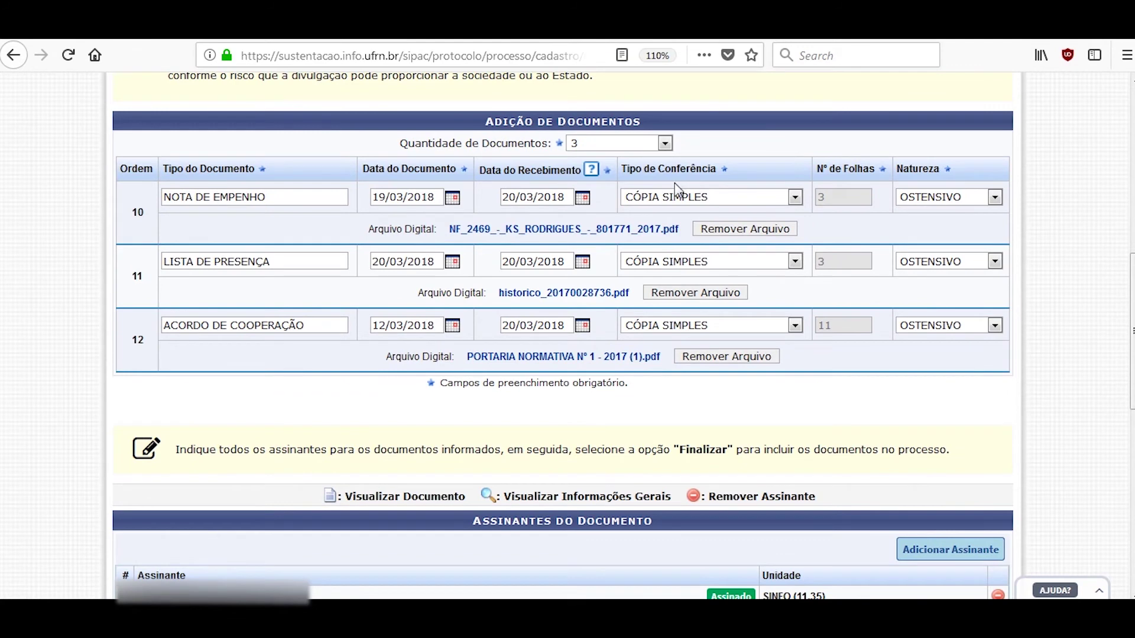
double_click(277, 199)
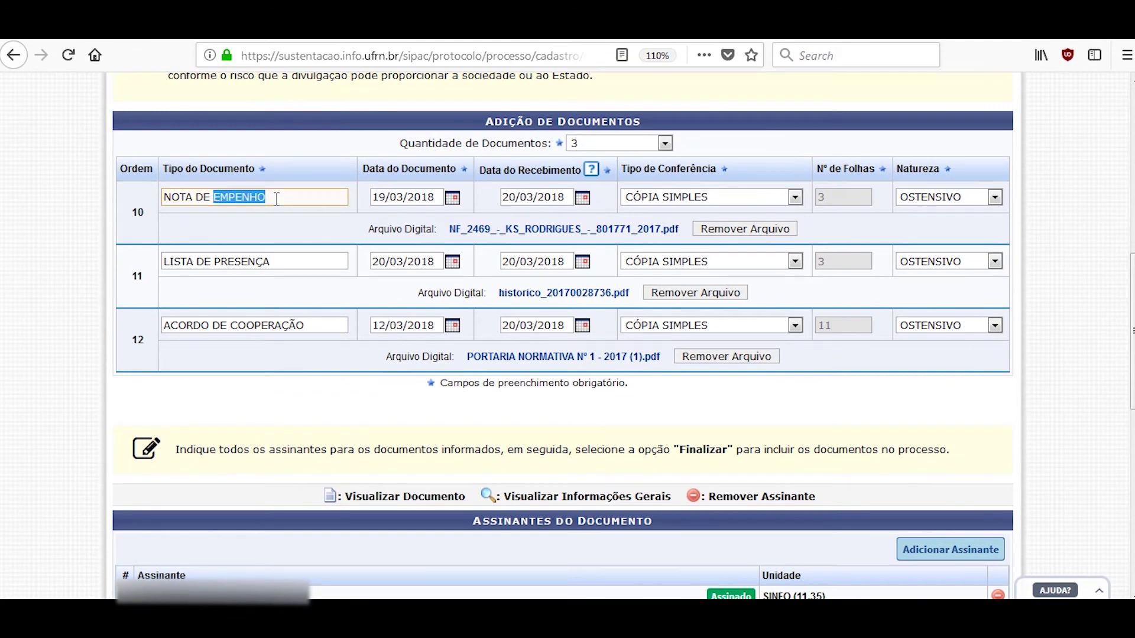
triple_click(277, 199)
type("memor")
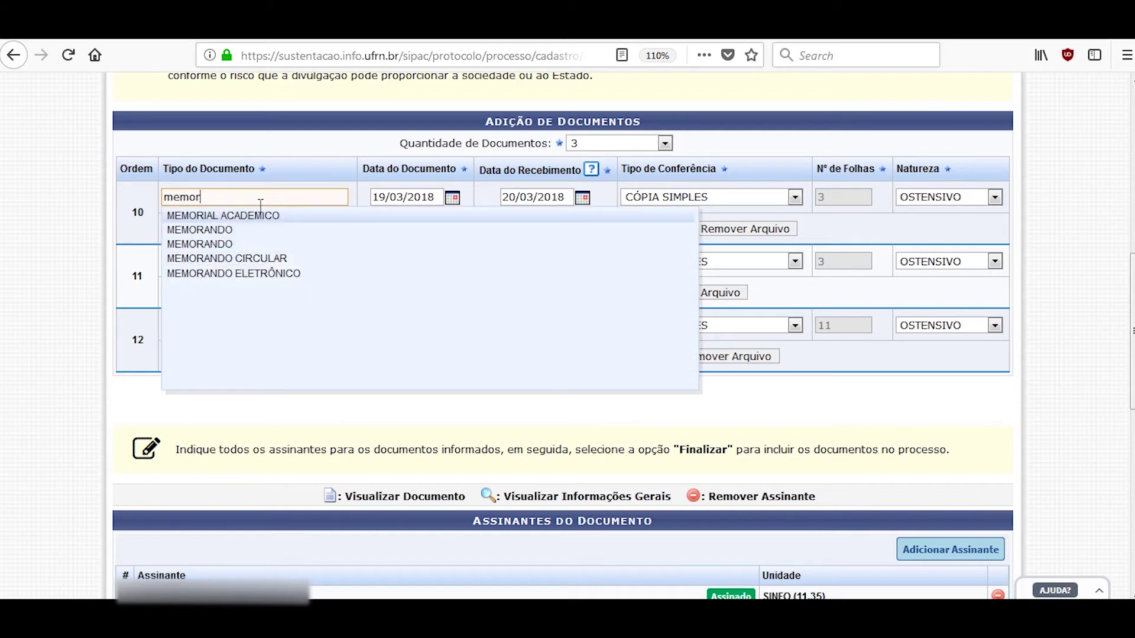
left_click(222, 235)
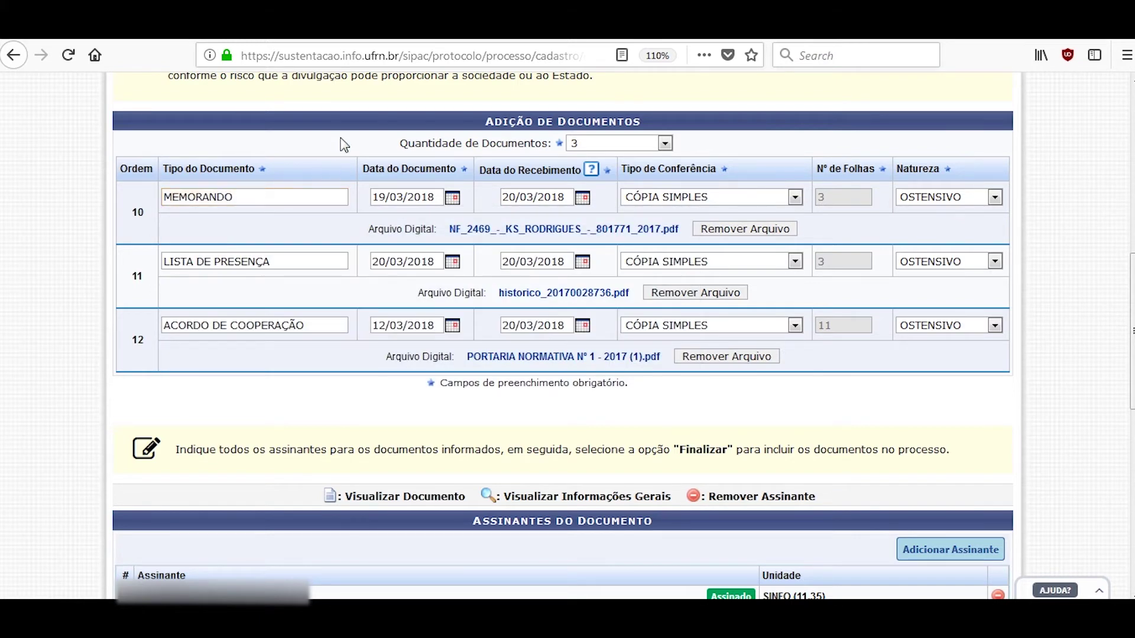
- Finalize the batch to include the three documents and check them in the process's document list
scroll(360, 149, "down", 5)
left_click(494, 323)
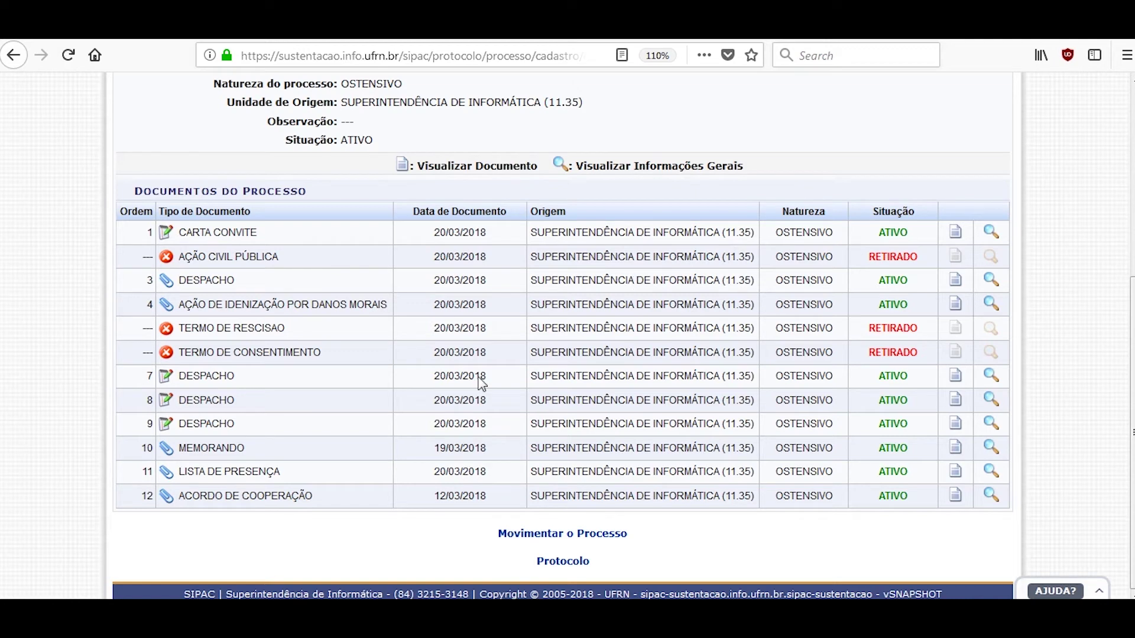
left_click_drag(180, 503, 314, 497)
left_click(317, 503)
- Open the PRESTAÇÃO DE SERVIÇO - PESSOA FÍSICA process from the Mesa Virtual and show its documents
left_click(562, 562)
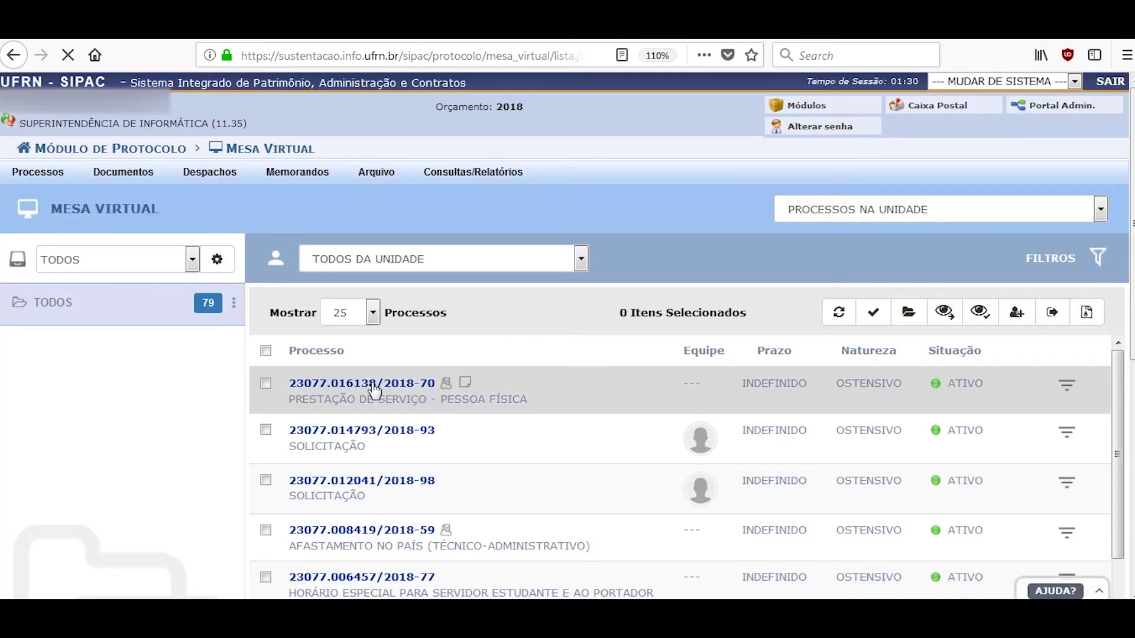
left_click(374, 386)
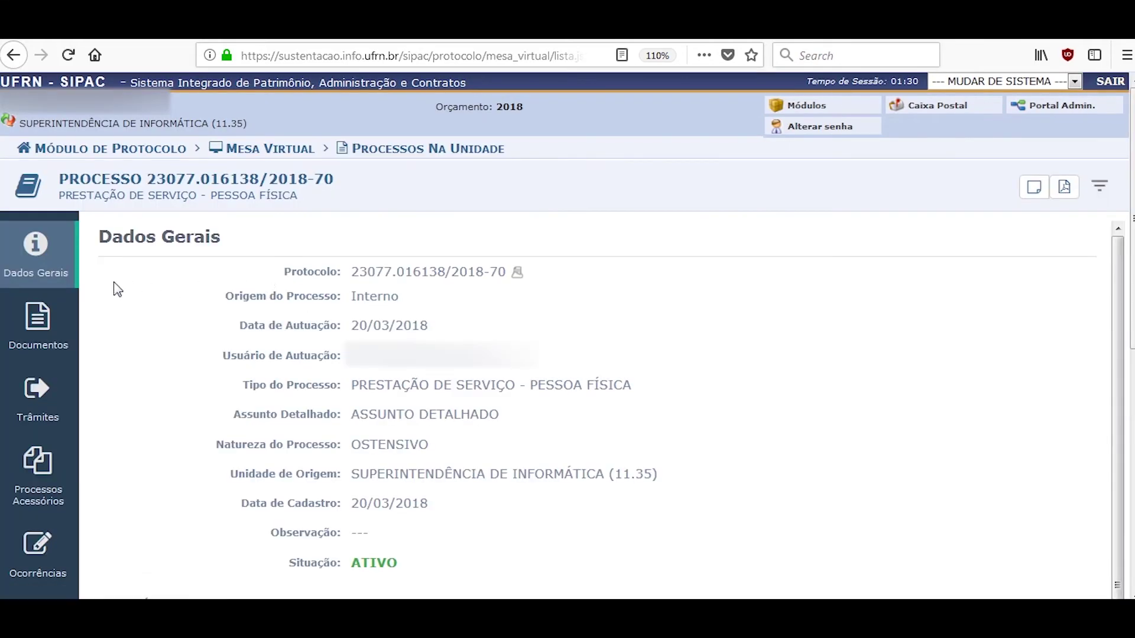
left_click(59, 294)
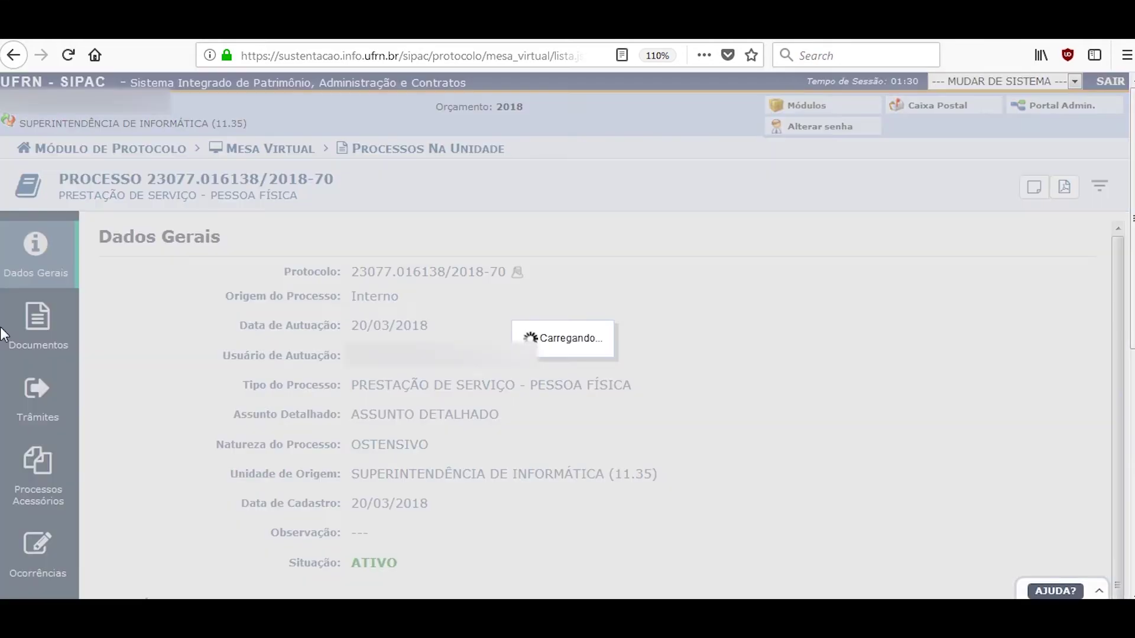
scroll(609, 212, "down", 3)
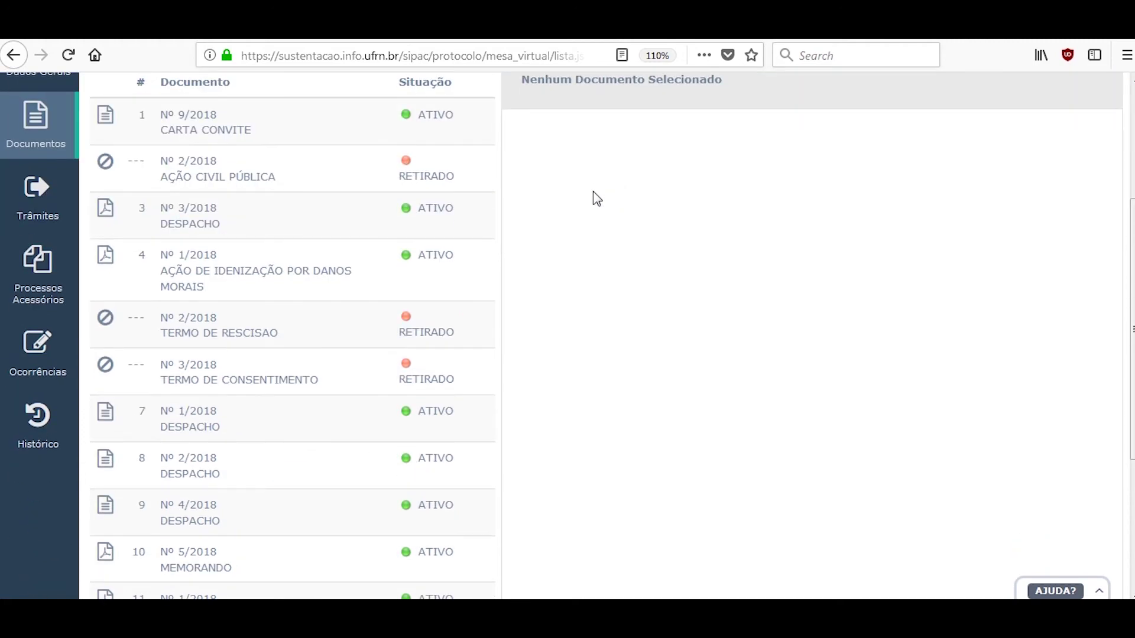
scroll(437, 133, "down", 2)
scroll(432, 134, "down", 1)
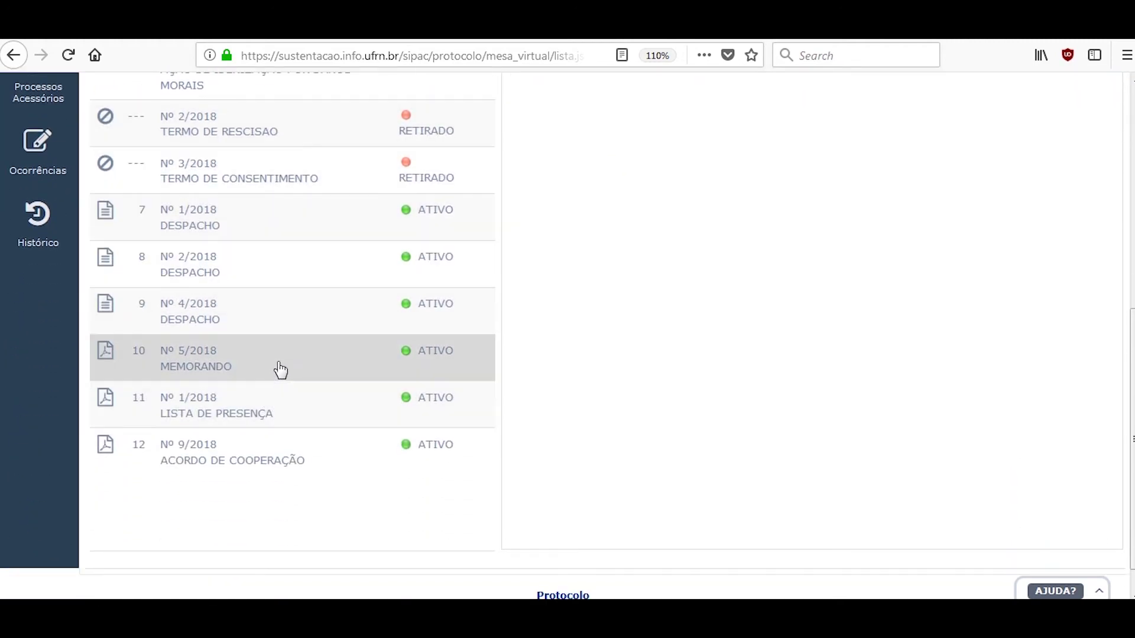
- View the contents of the last DESPACHO, the MEMORANDO, the LISTA DE PRESENÇA and the ACORDO DE COOPERAÇÃO
left_click(286, 318)
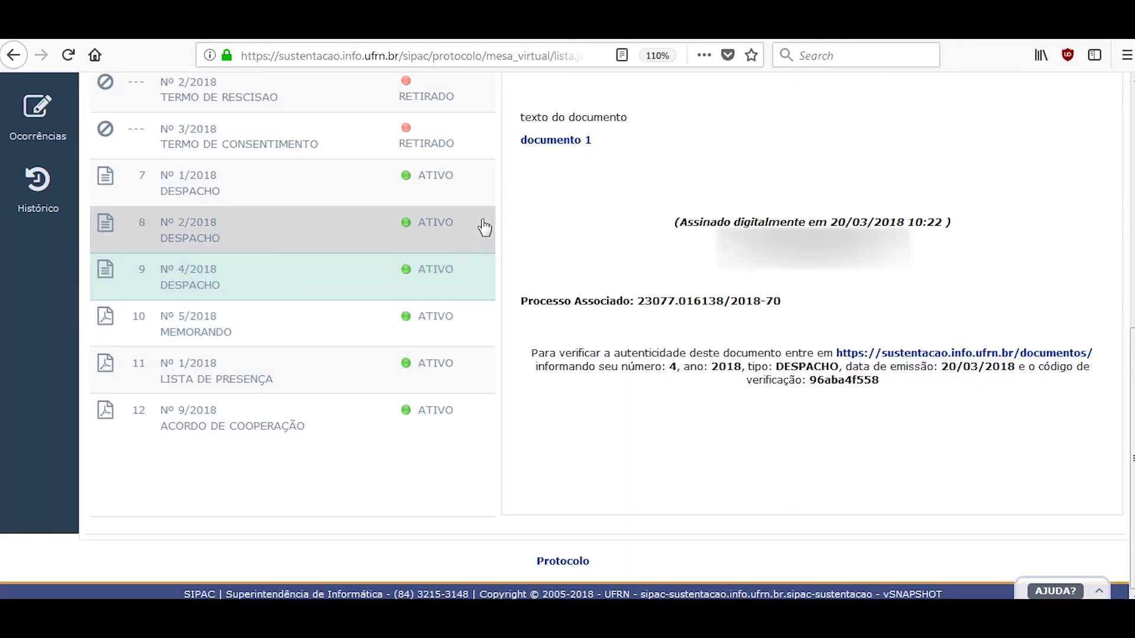
left_click(262, 331)
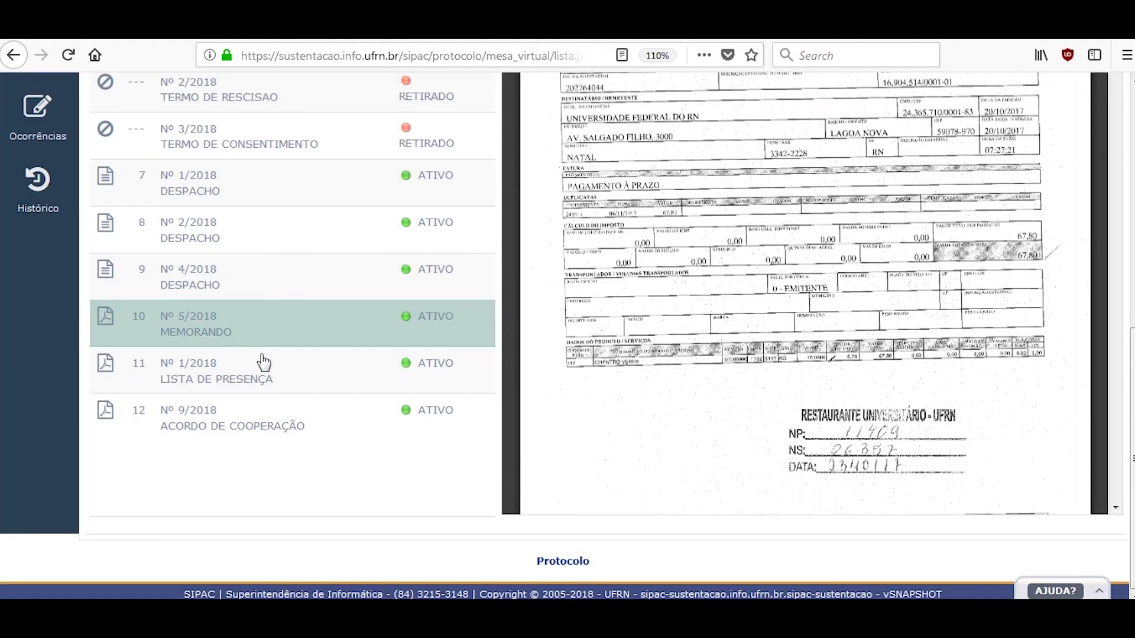
left_click(266, 360)
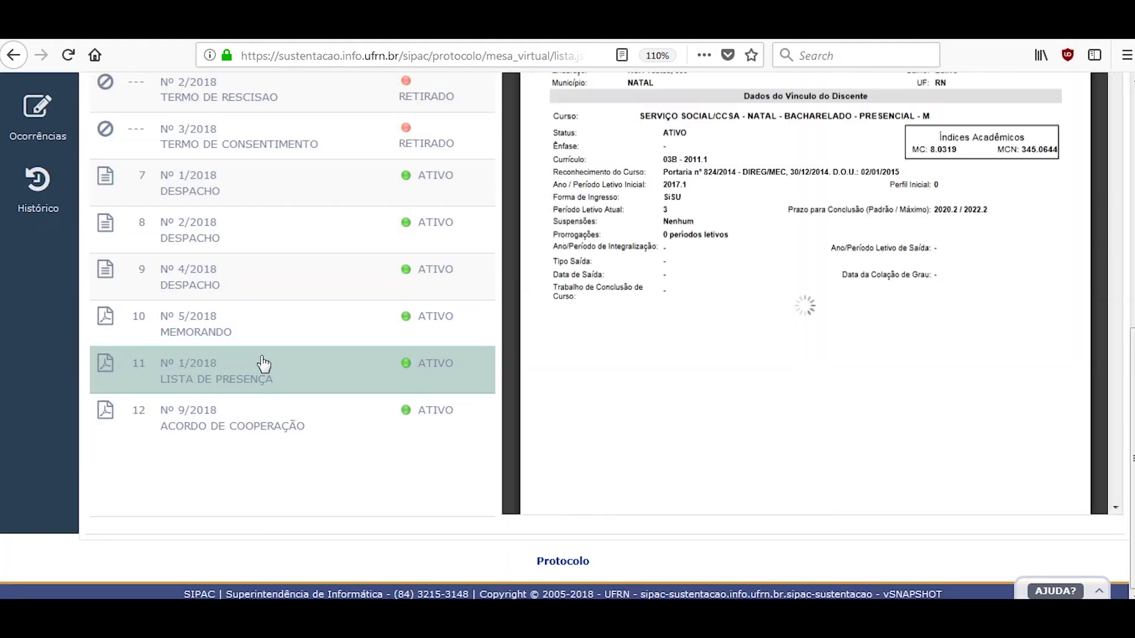
left_click(251, 438)
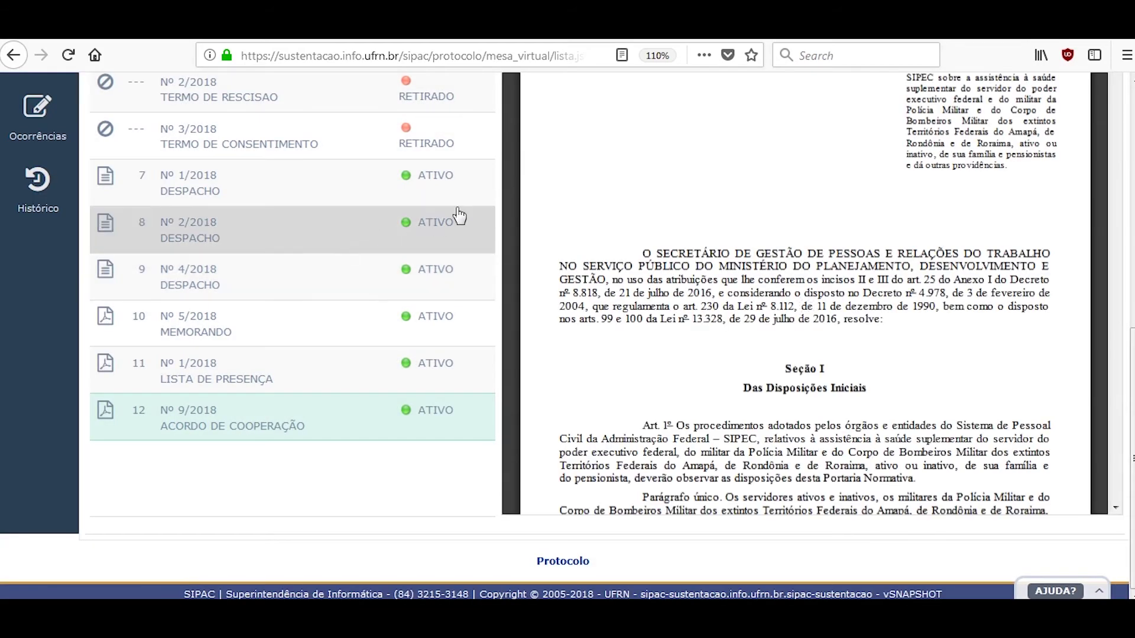
- Start a Juntada de Documento for the open process
scroll(322, 247, "up", 5)
scroll(322, 247, "up", 2)
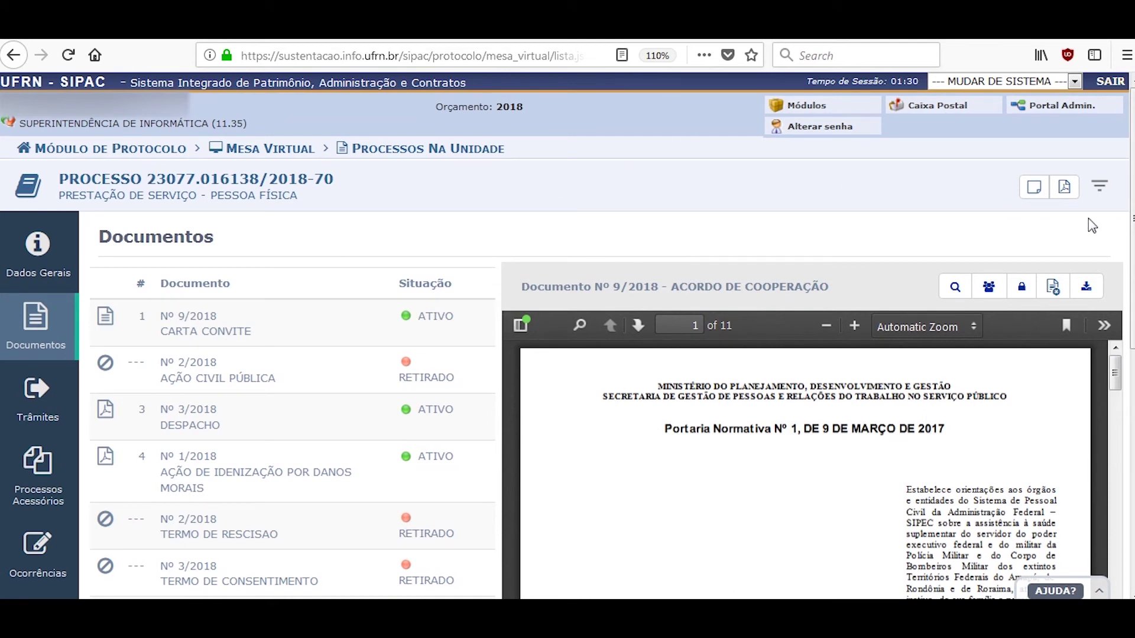
left_click(1099, 186)
scroll(1016, 340, "down", 2)
mouse_move(969, 357)
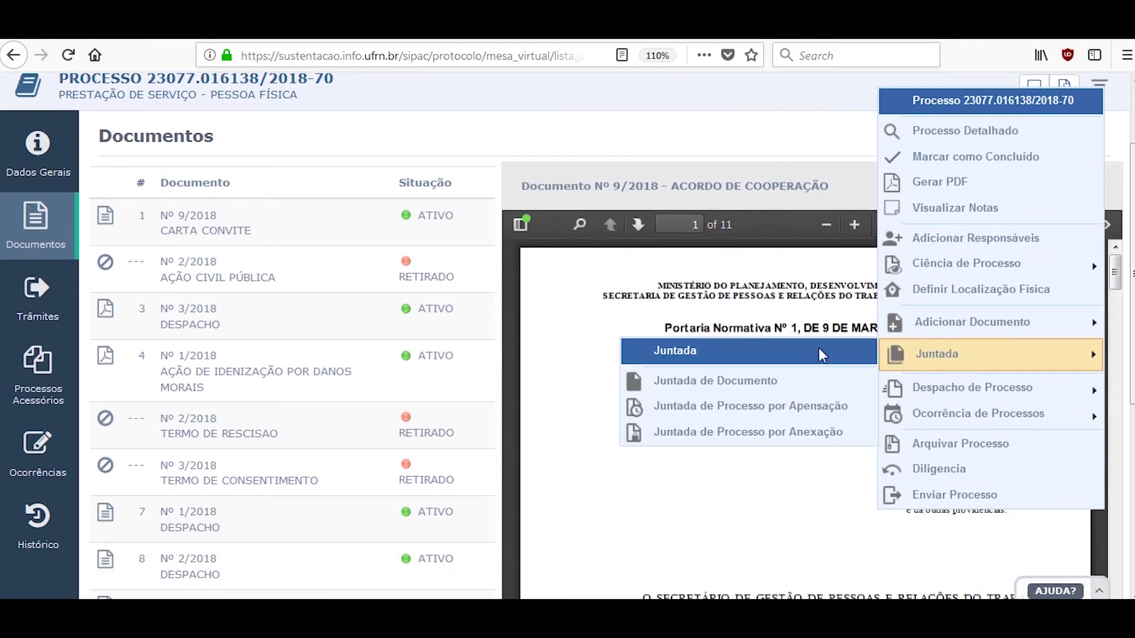
left_click(728, 382)
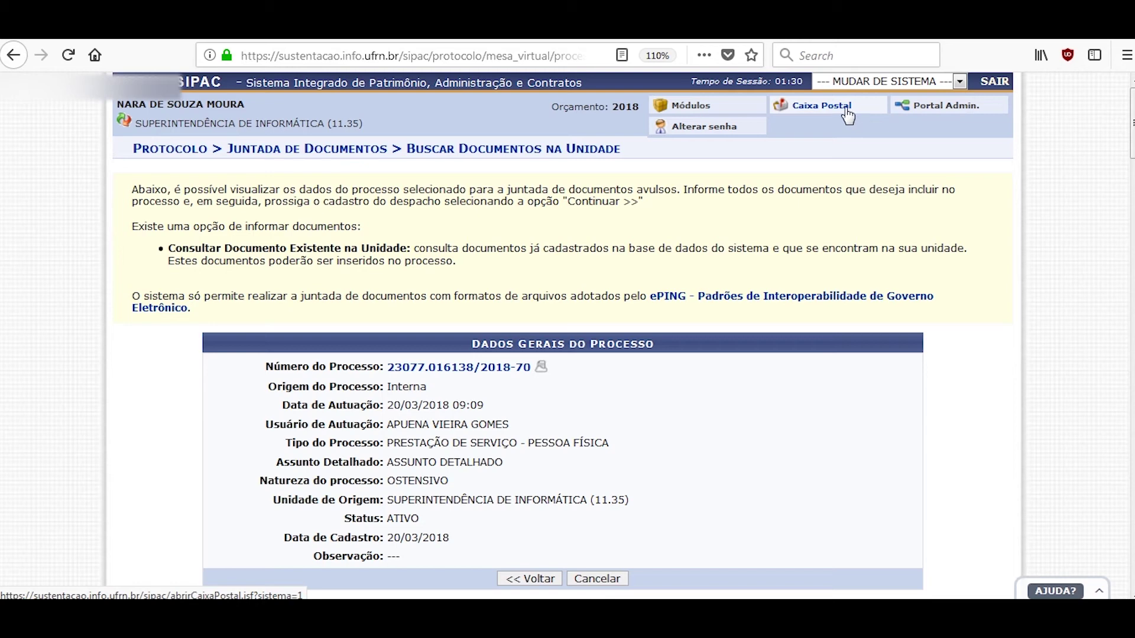
- Examine the search filters, the unit's available documents and the documents already in the process
scroll(849, 116, "down", 3)
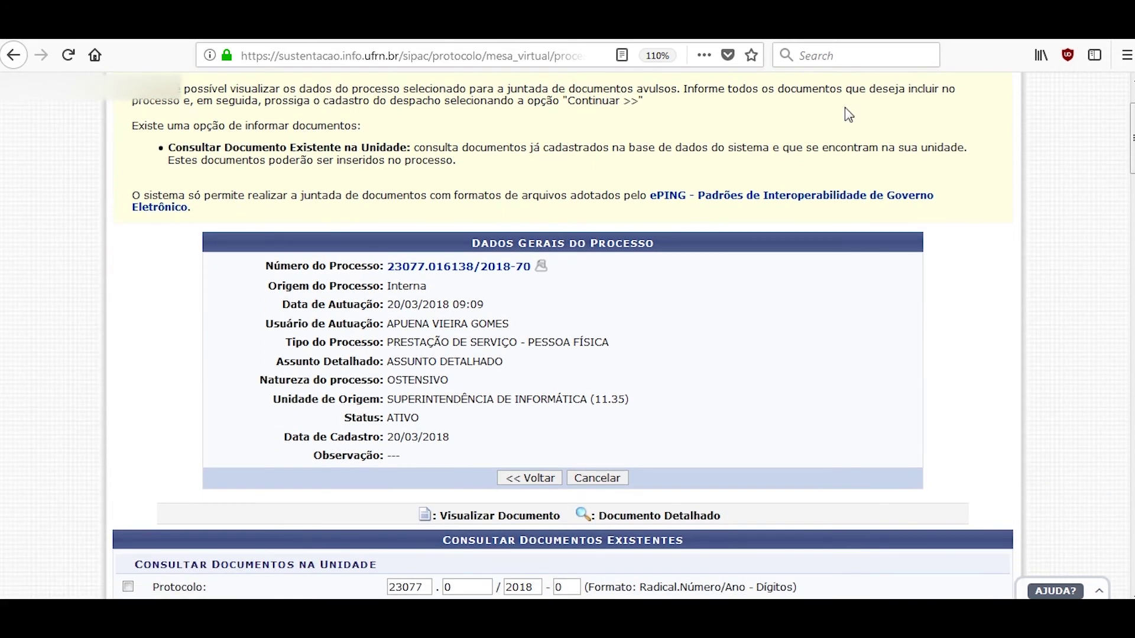
scroll(845, 108, "down", 9)
scroll(846, 110, "down", 9)
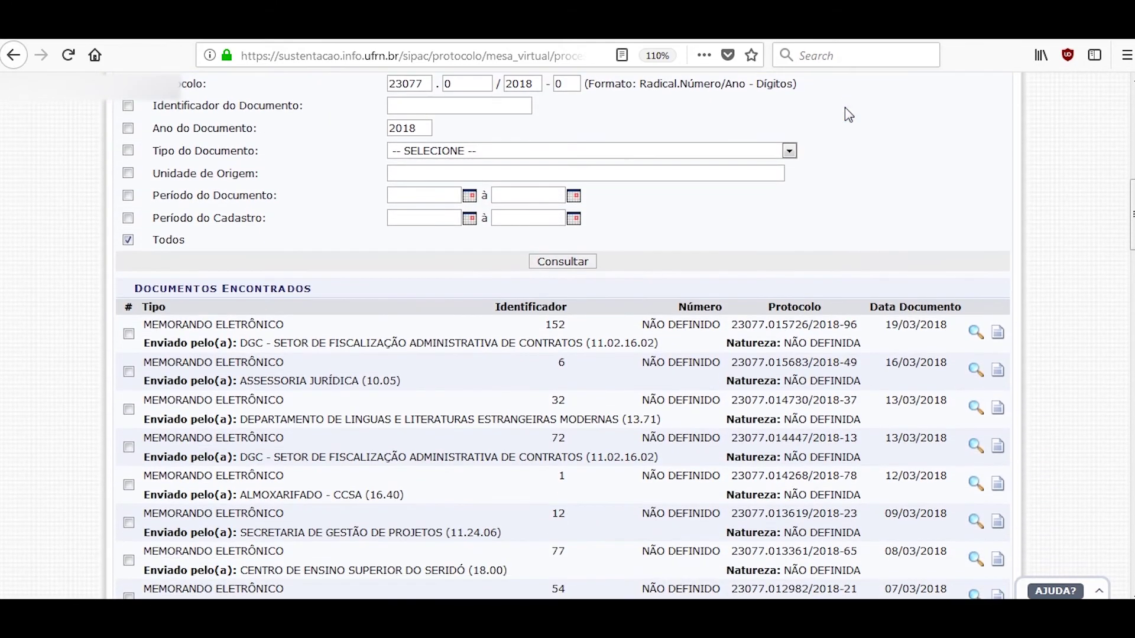
scroll(845, 114, "down", 3)
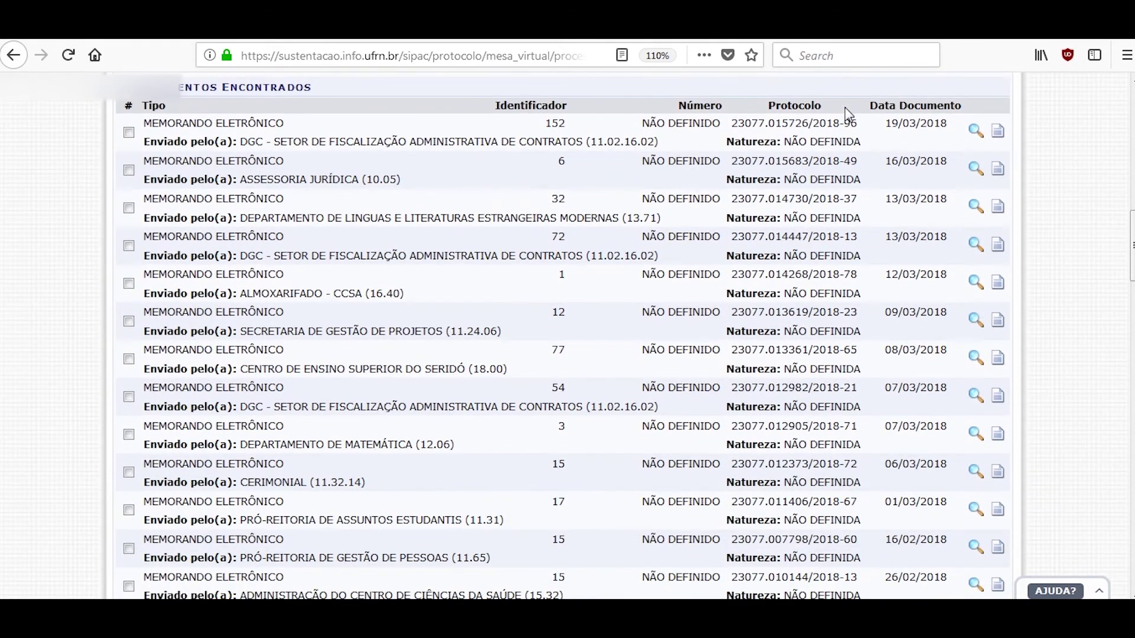
left_click_drag(141, 88, 342, 88)
left_click(342, 88)
scroll(546, 216, "down", 15)
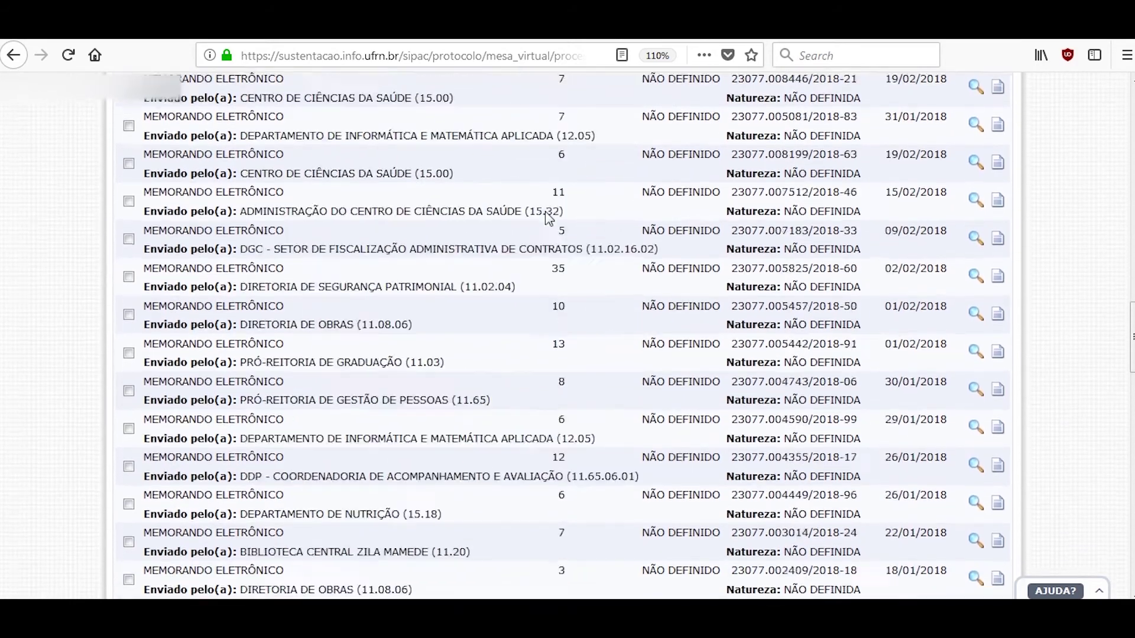
scroll(545, 211, "down", 7)
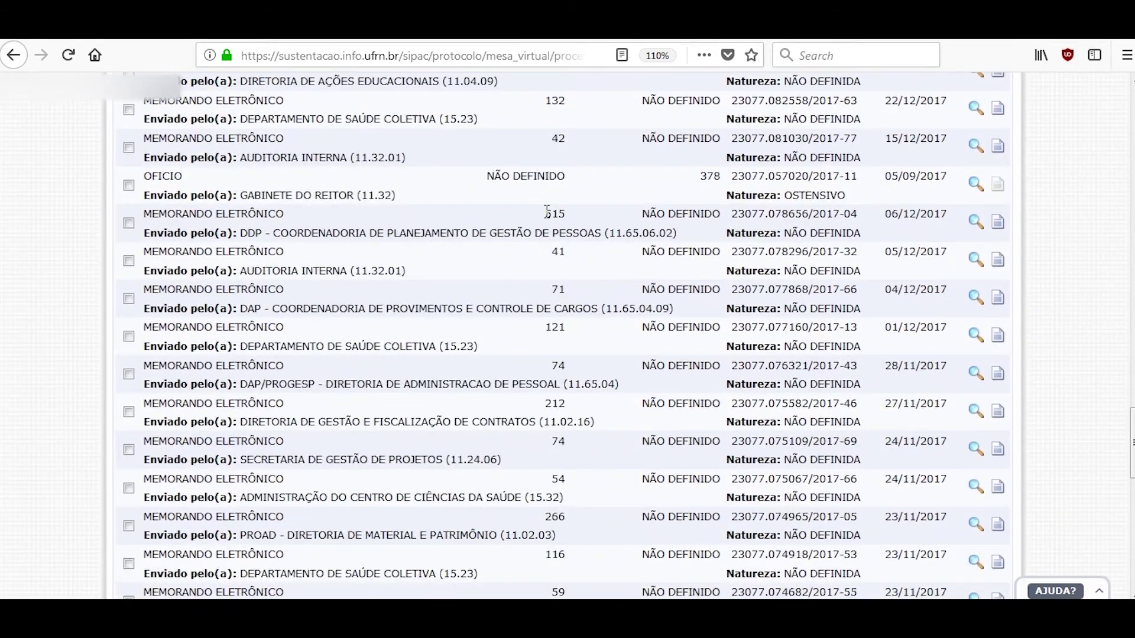
scroll(545, 211, "down", 8)
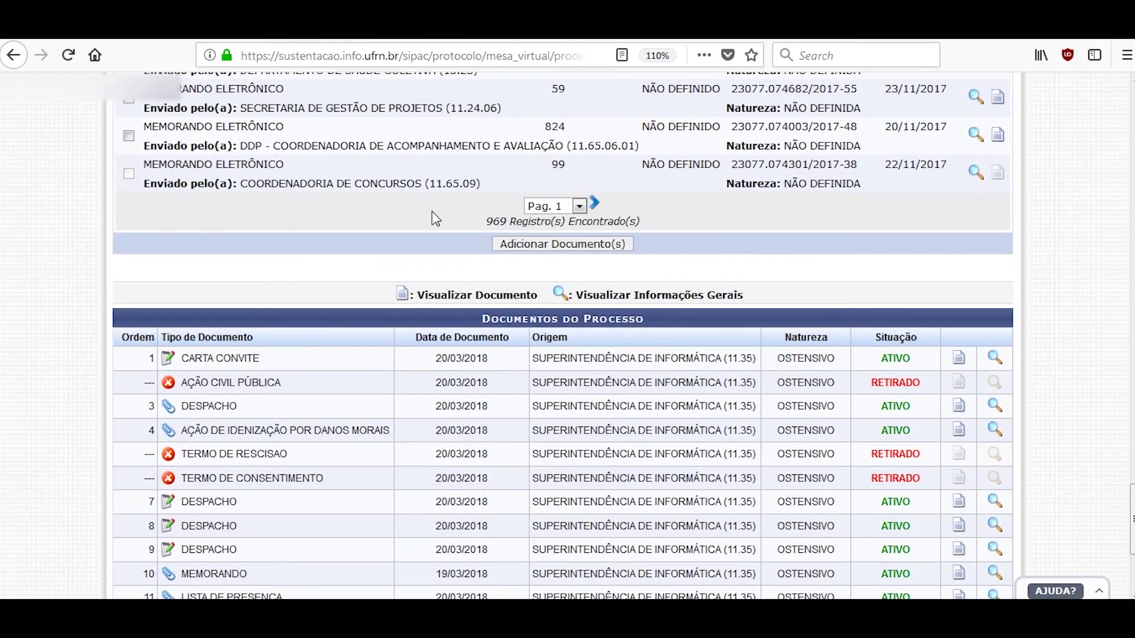
scroll(434, 218, "up", 8)
scroll(435, 218, "up", 18)
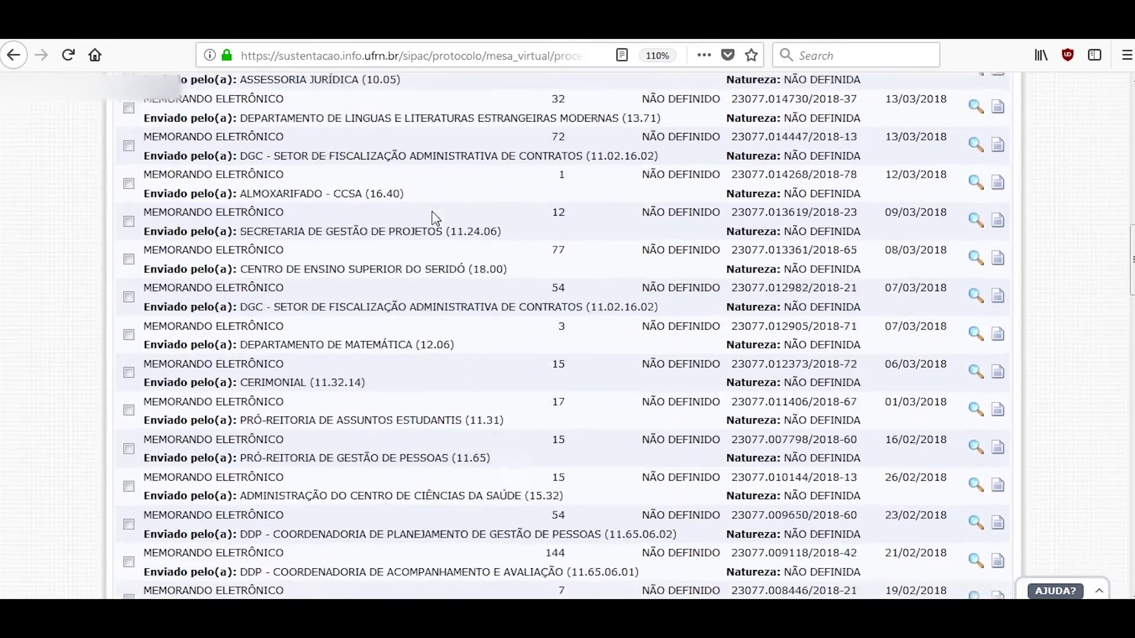
scroll(435, 216, "up", 3)
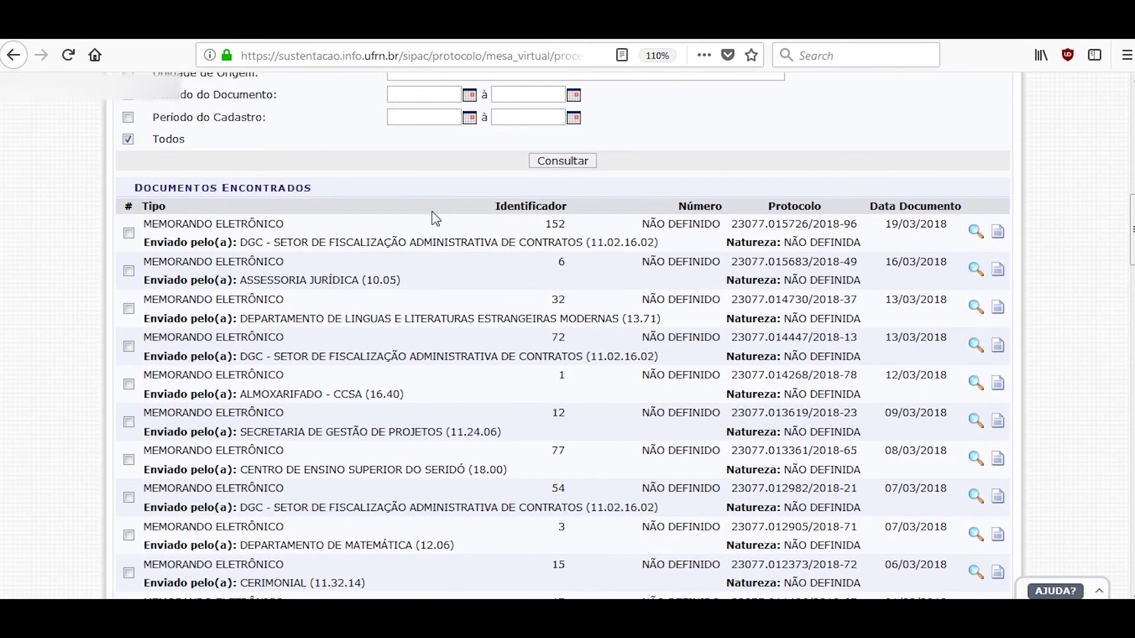
- Select the MEMORANDO ELETRÔNICO documents with identifiers 152 and 32 and add them to the juntada
left_click(129, 233)
left_click(128, 309)
scroll(609, 223, "down", 20)
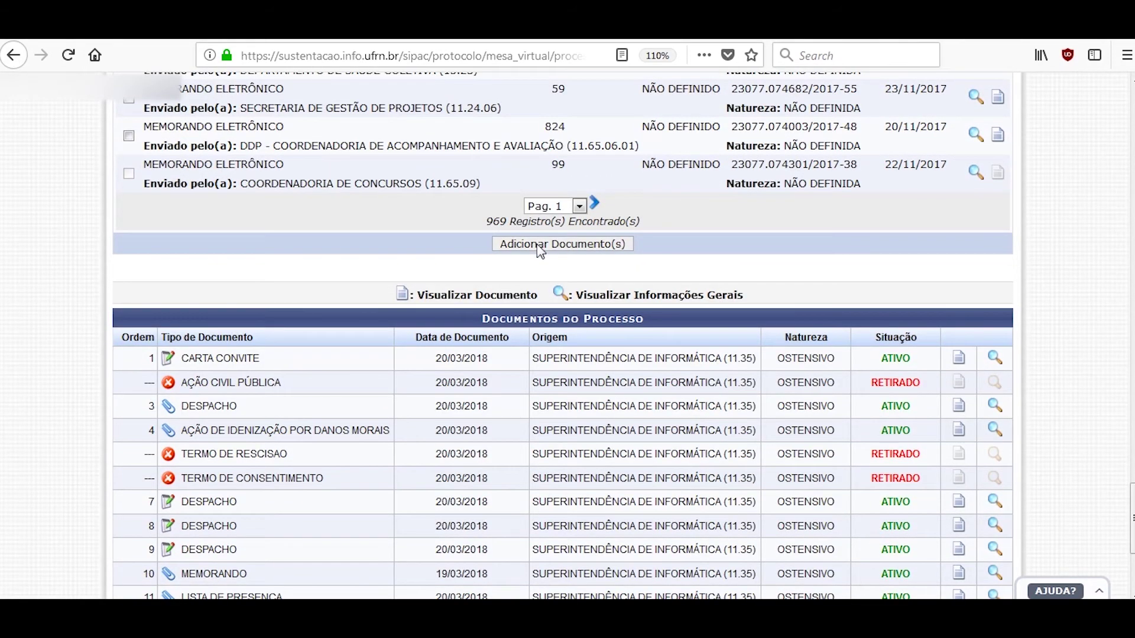
left_click(540, 245)
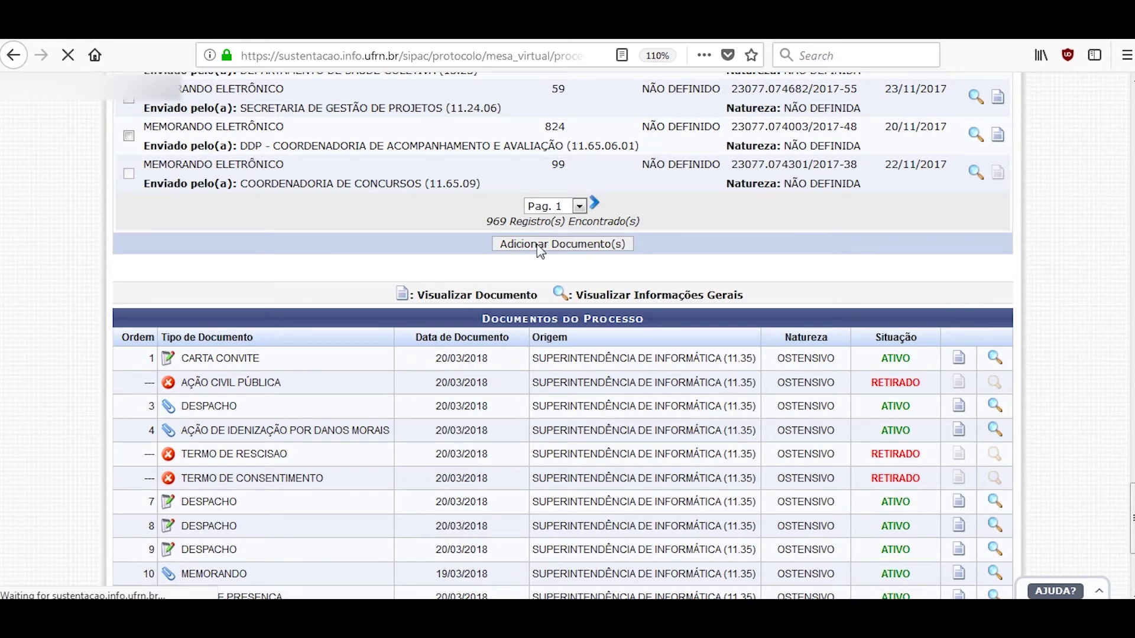
- Proceed with the inserted MEMORANDO ELETRÔNICO documents to the despacho information and review the existing and newly inserted documents
scroll(907, 177, "down", 12)
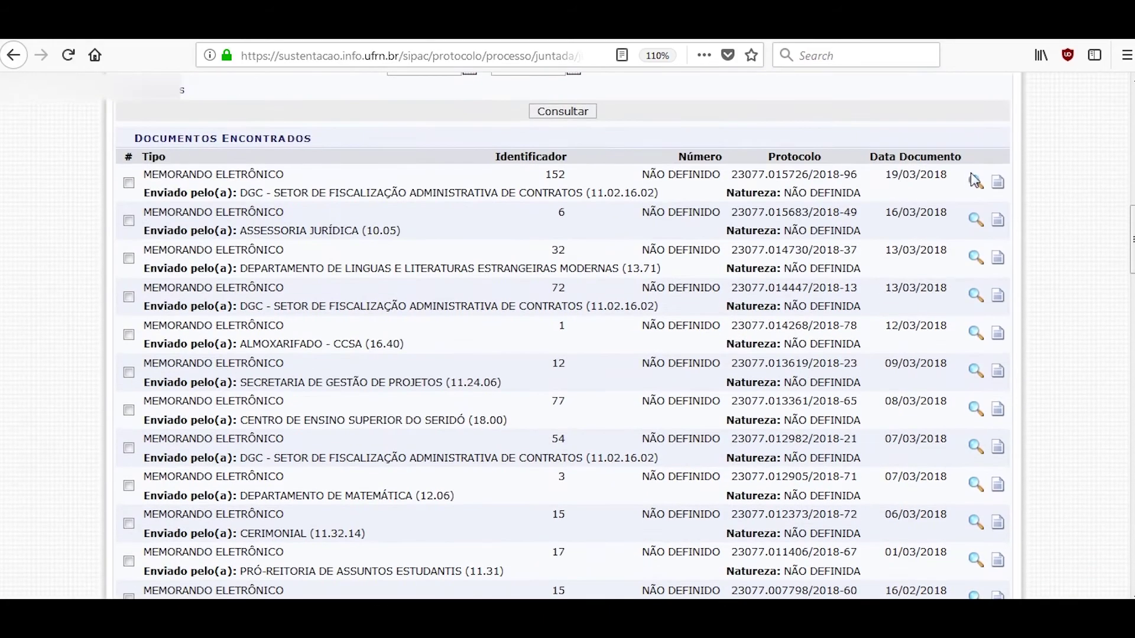
scroll(1037, 179, "down", 15)
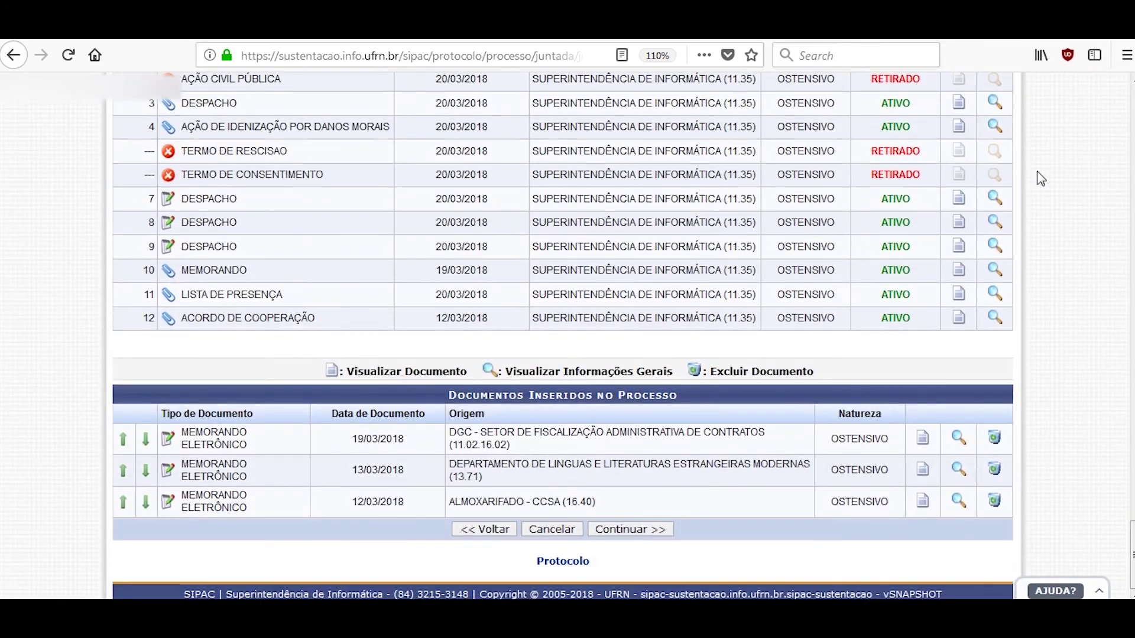
left_click(629, 530)
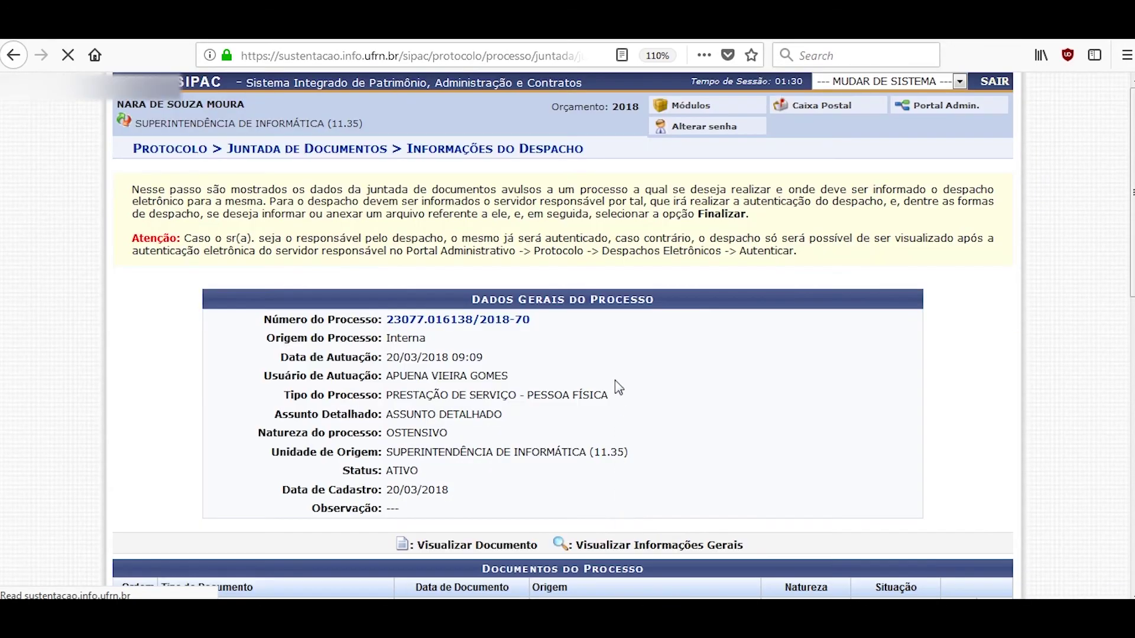
scroll(617, 322, "down", 10)
scroll(618, 322, "down", 3)
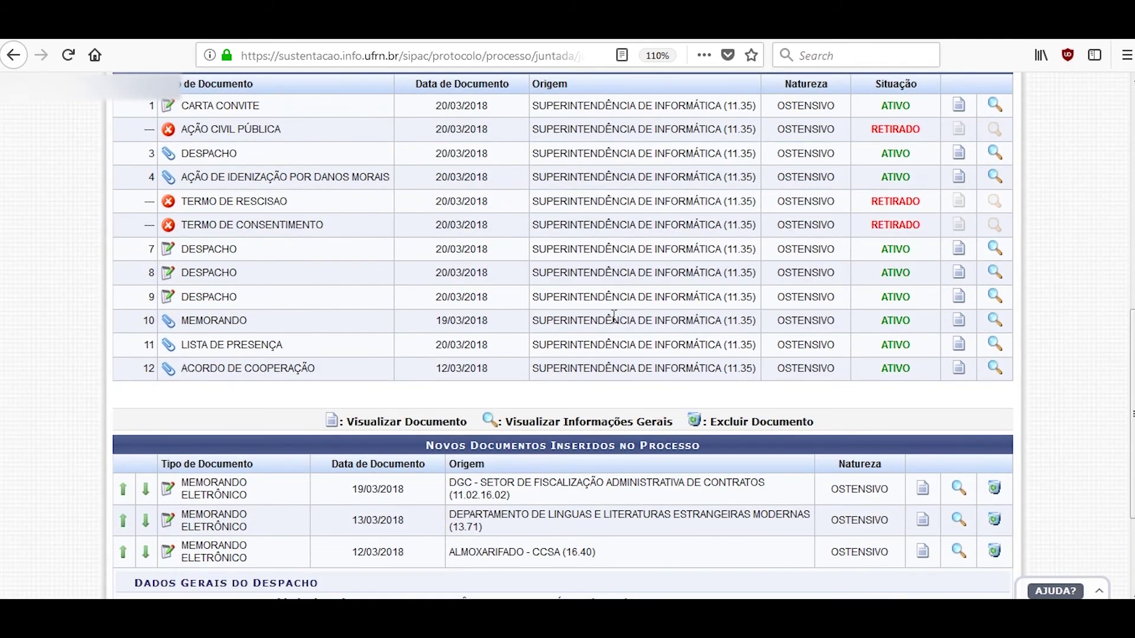
scroll(614, 316, "up", 3)
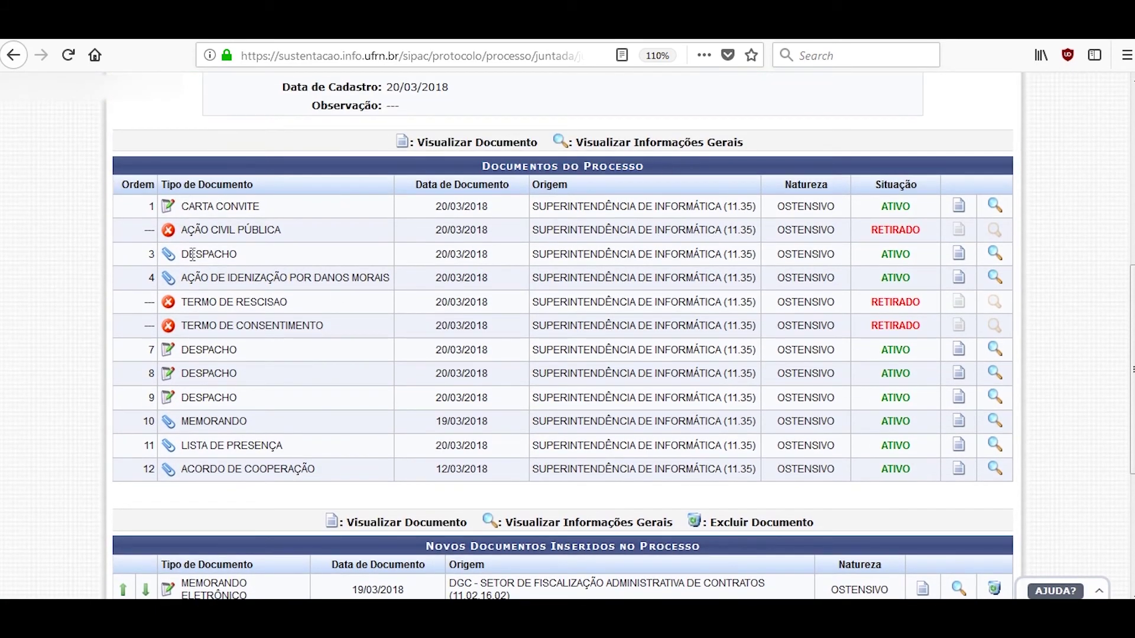
scroll(539, 213, "down", 8)
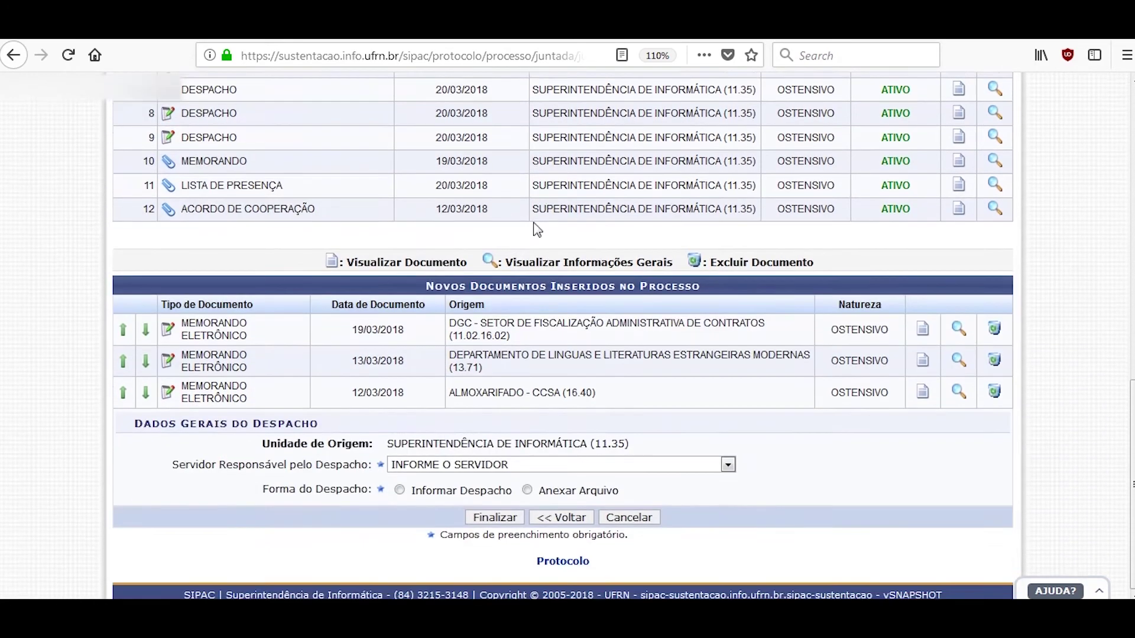
left_click_drag(425, 287, 705, 288)
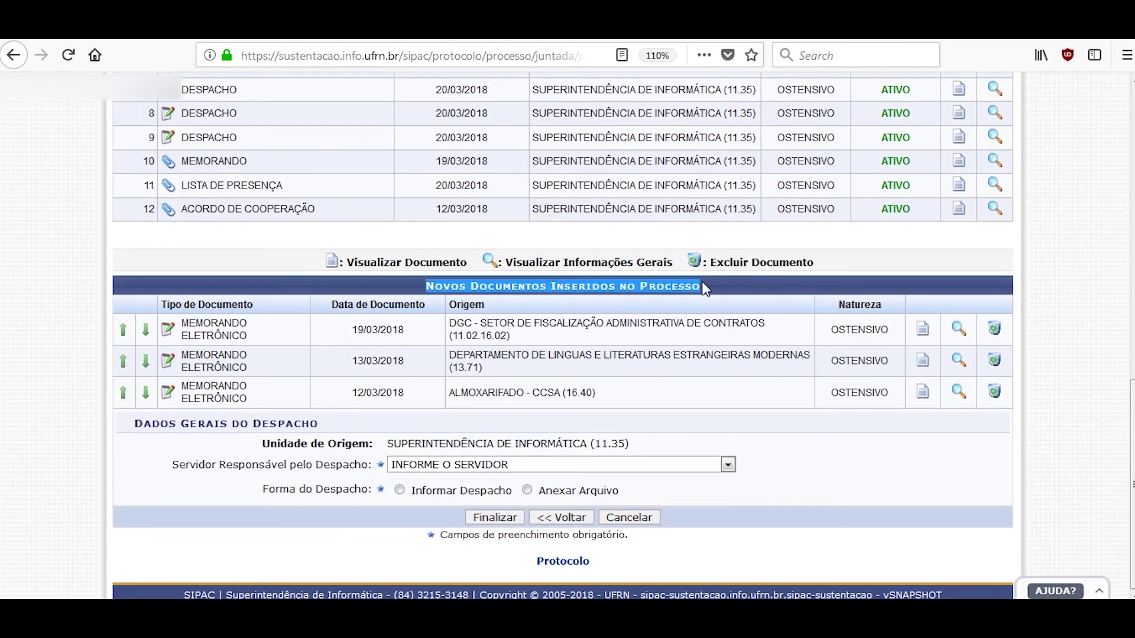
left_click(591, 287)
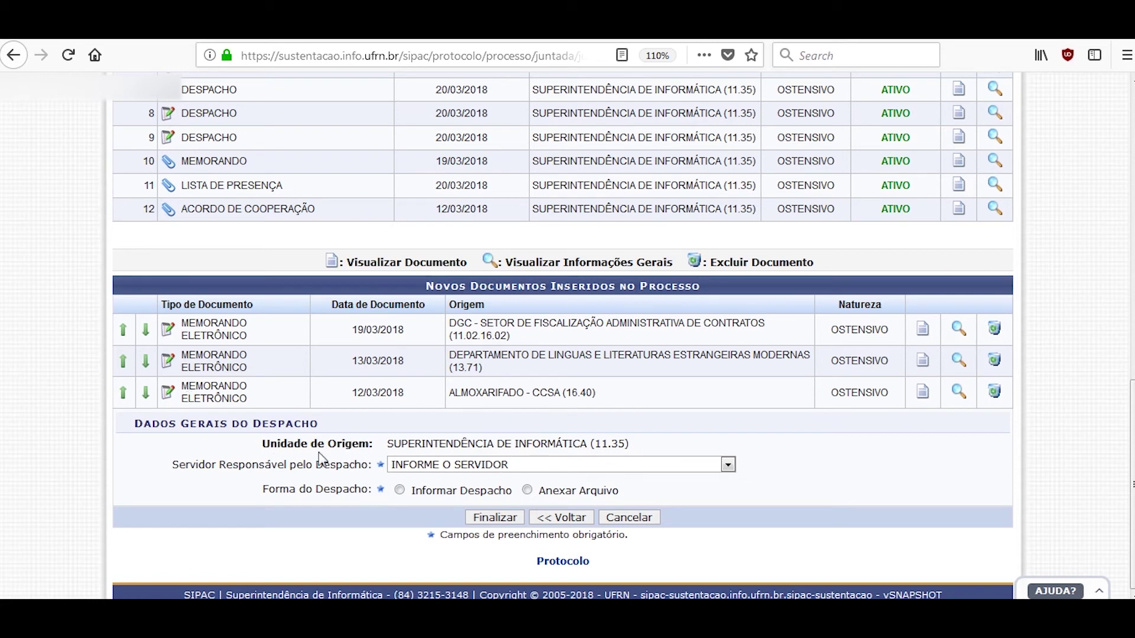
- Choose the server responsible for the despacho of the juntada
left_click(473, 464)
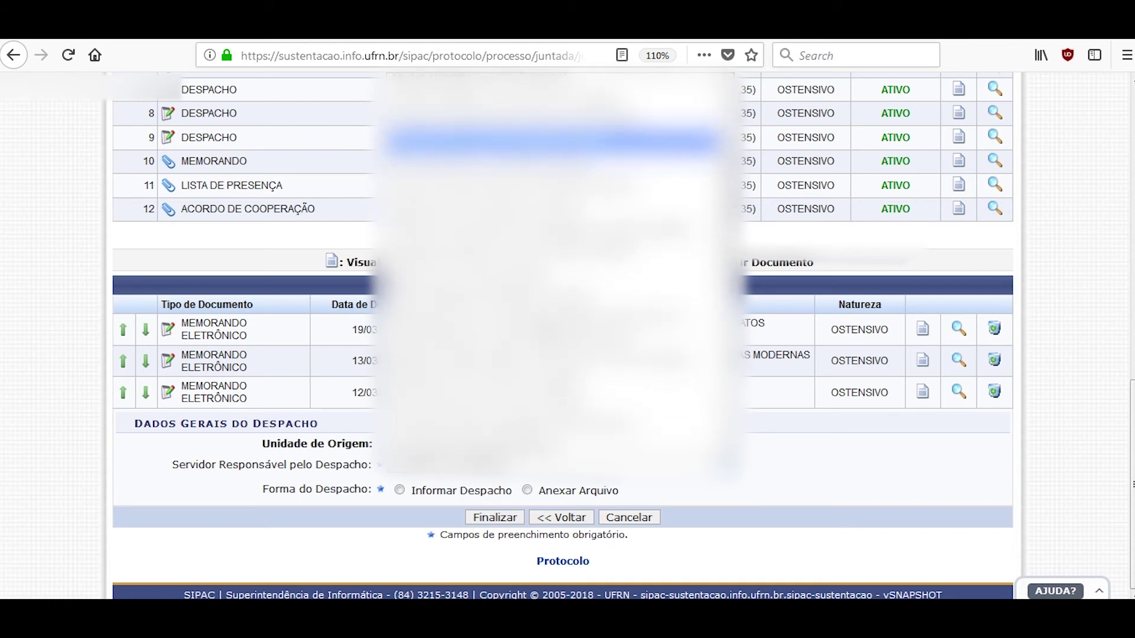
scroll(555, 284, "down", 8)
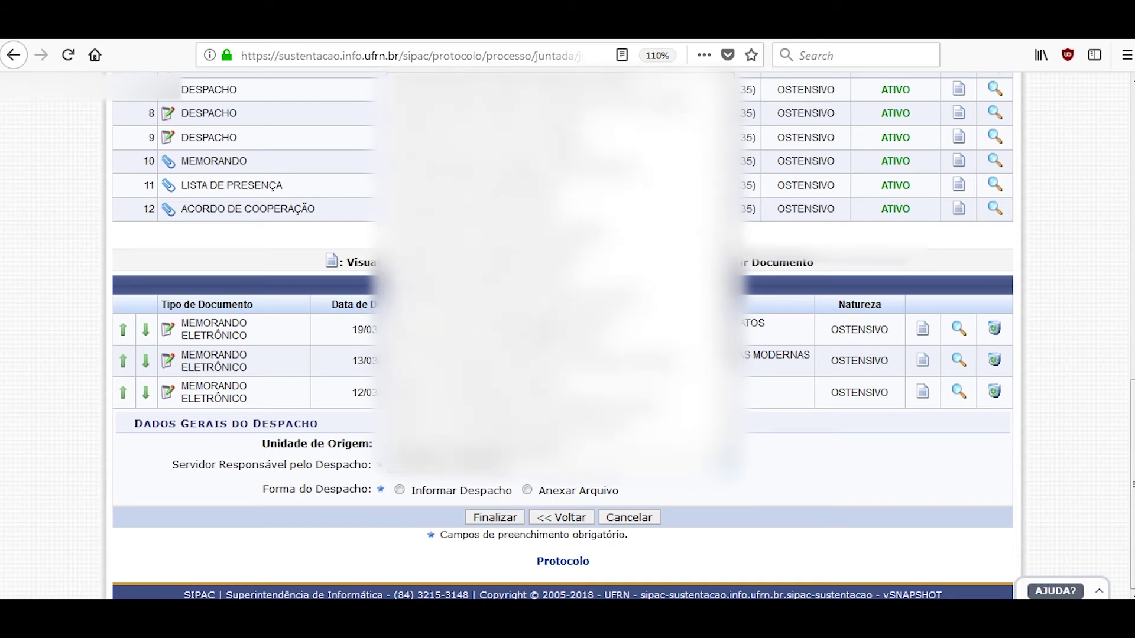
scroll(555, 283, "down", 3)
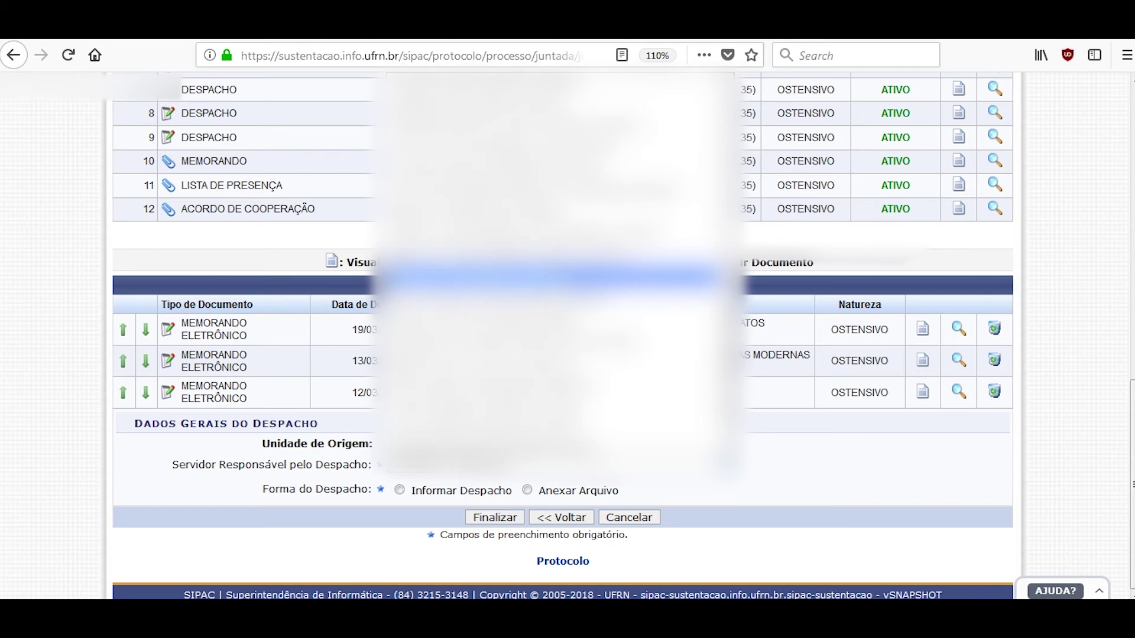
left_click(550, 278)
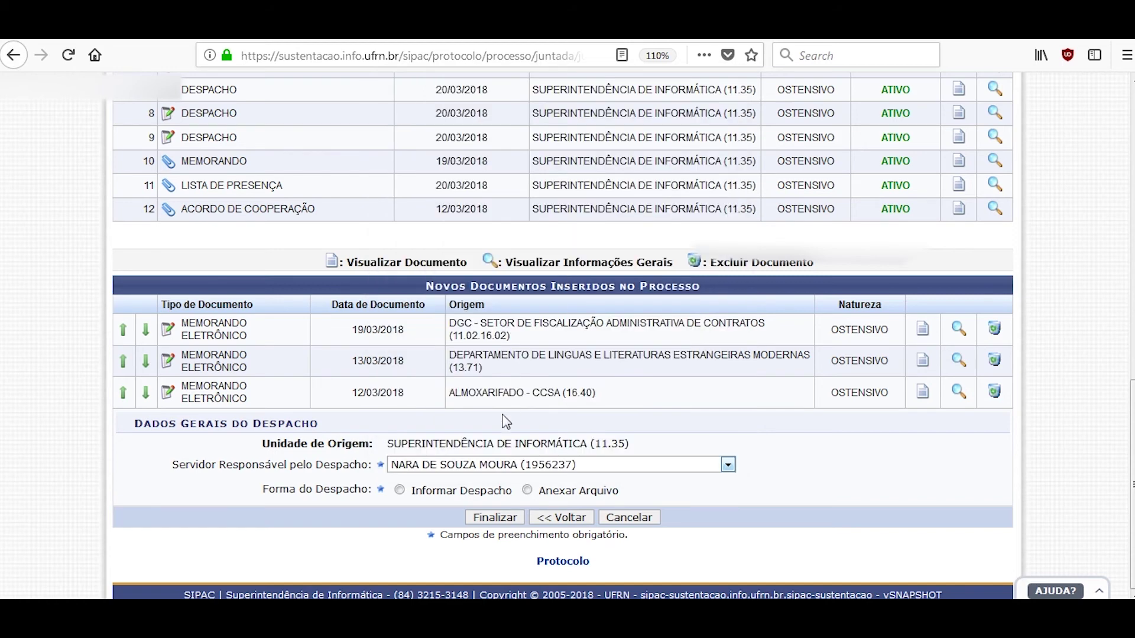
- Enter the despacho through Informar Despacho with the text "despacho da juntada de documentos" and finalize the juntada
left_click(447, 498)
scroll(583, 324, "down", 5)
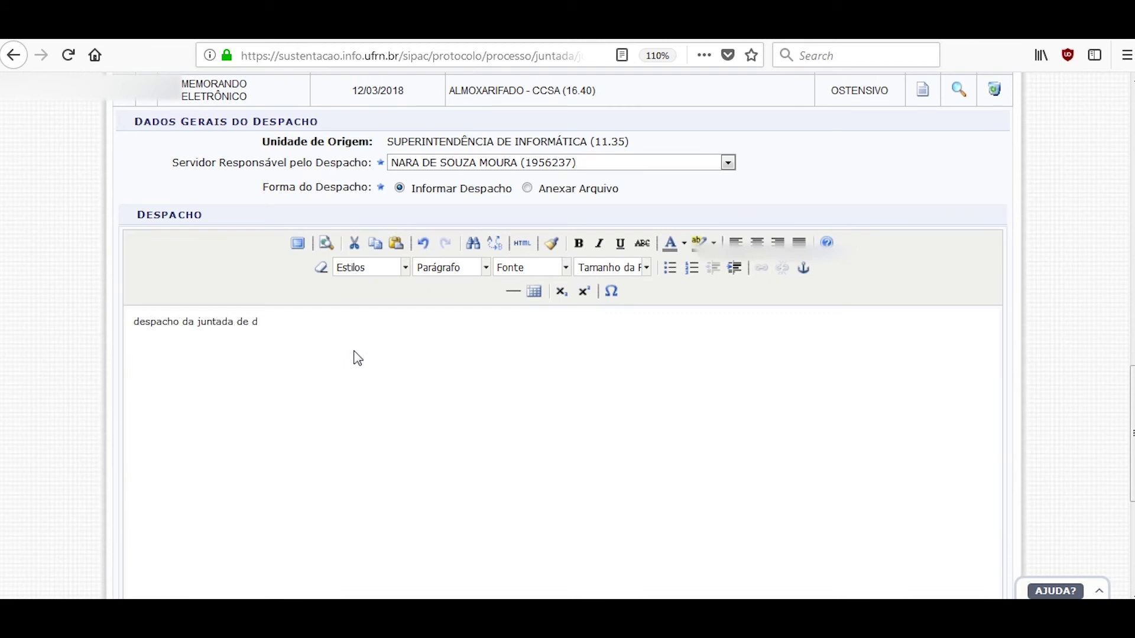
scroll(358, 358, "down", 7)
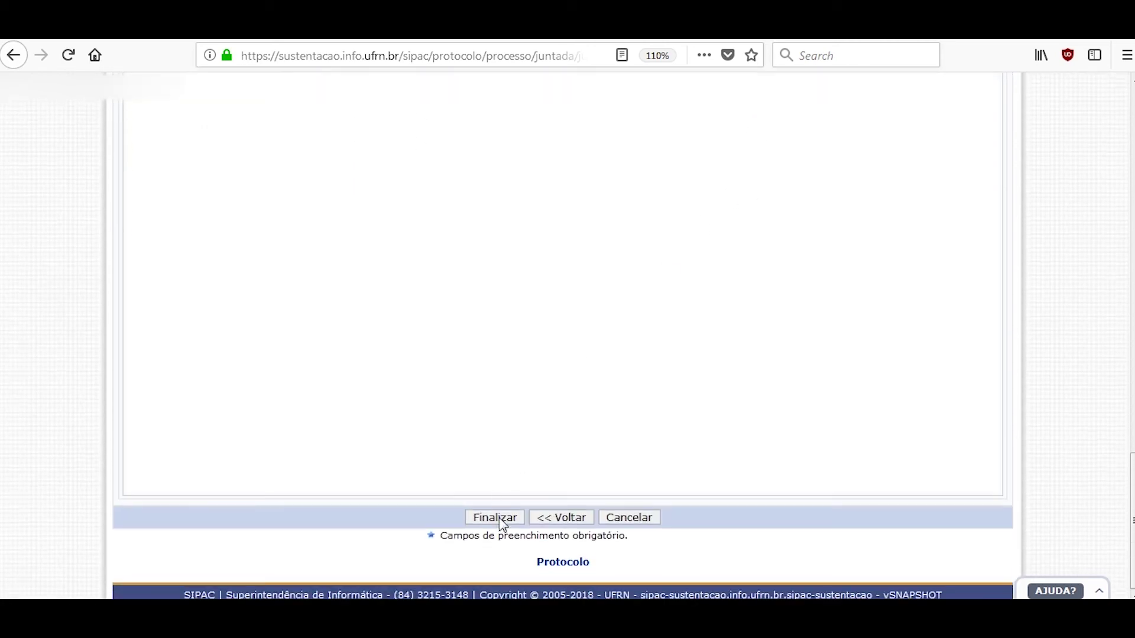
left_click(499, 519)
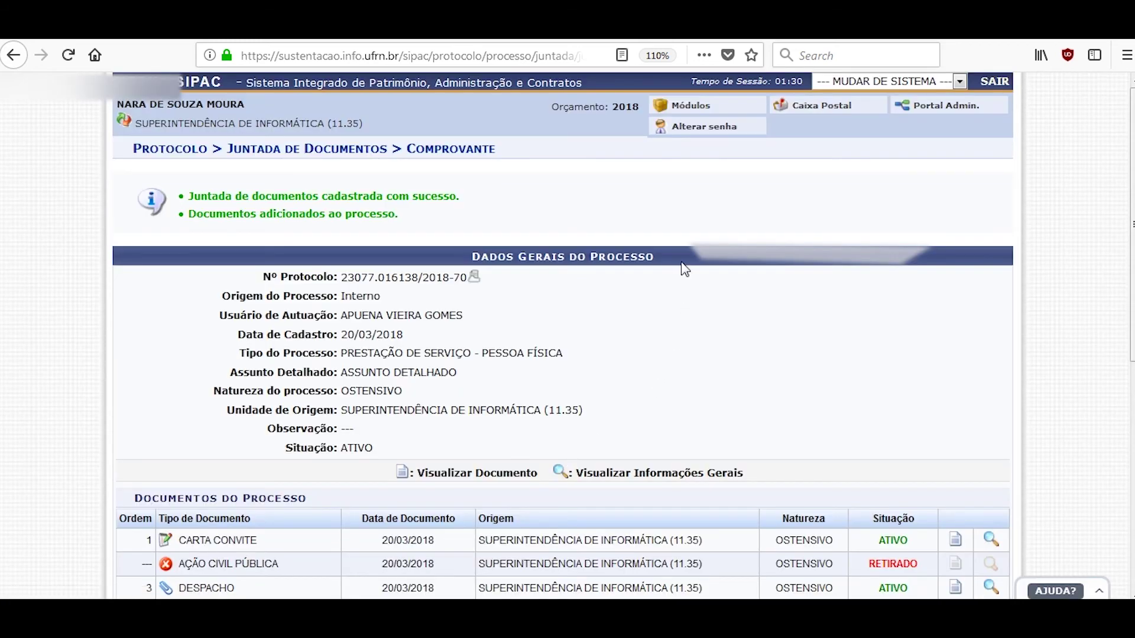
- Return from the juntada receipt to the Mesa Virtual and open the document list of the PRESTAÇÃO DE SERVIÇO - PESSOA FÍSICA process
scroll(700, 240, "down", 5)
scroll(703, 236, "down", 3)
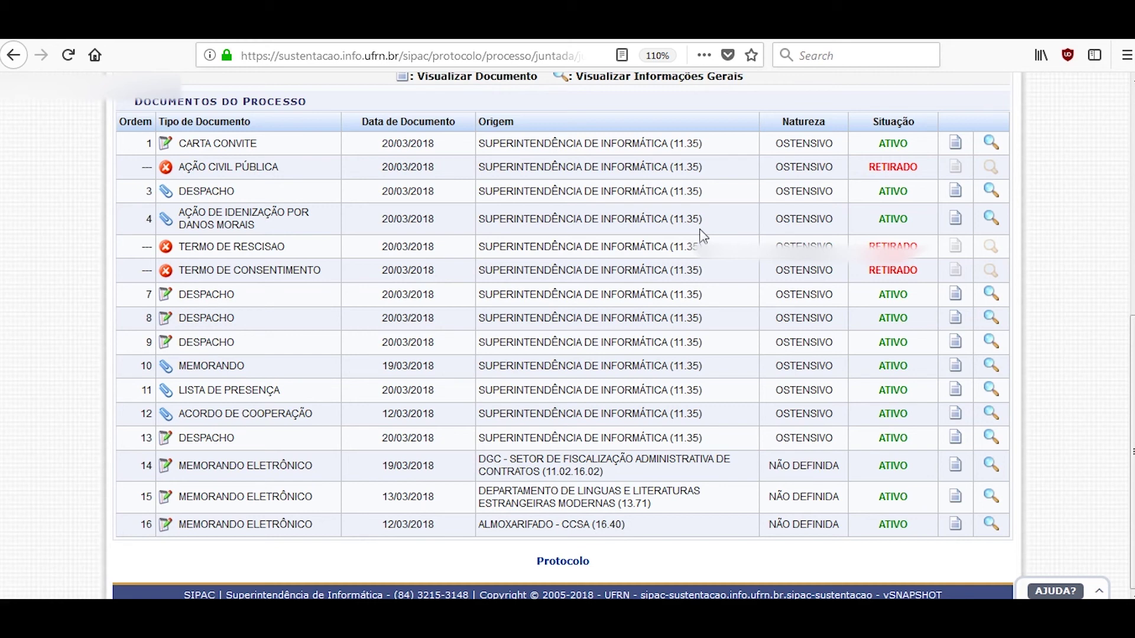
left_click(554, 570)
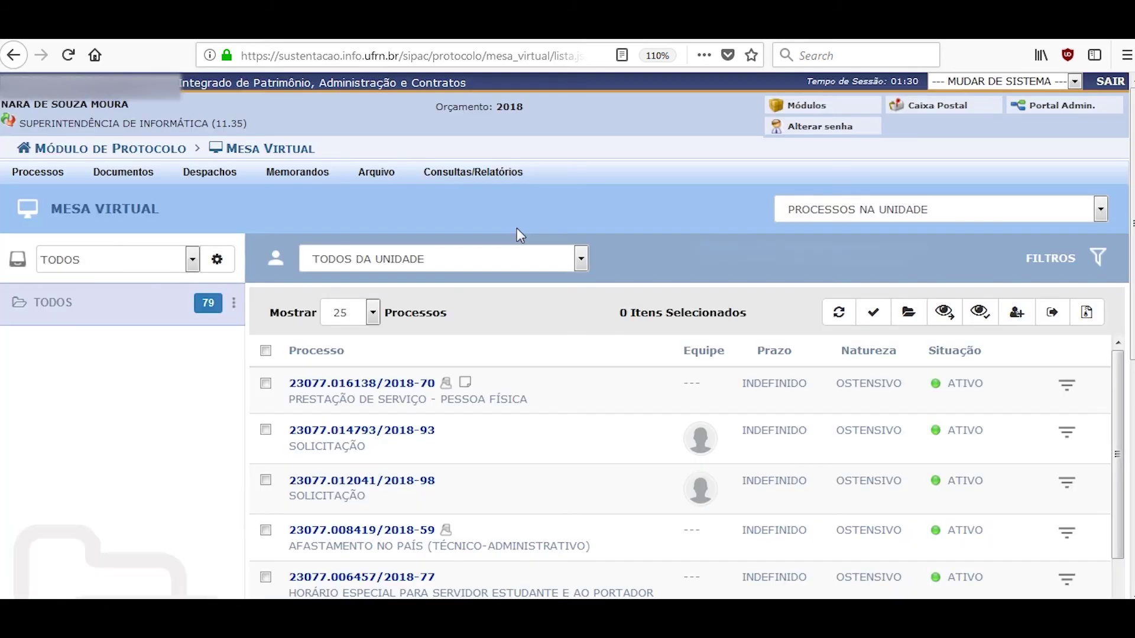
left_click(414, 386)
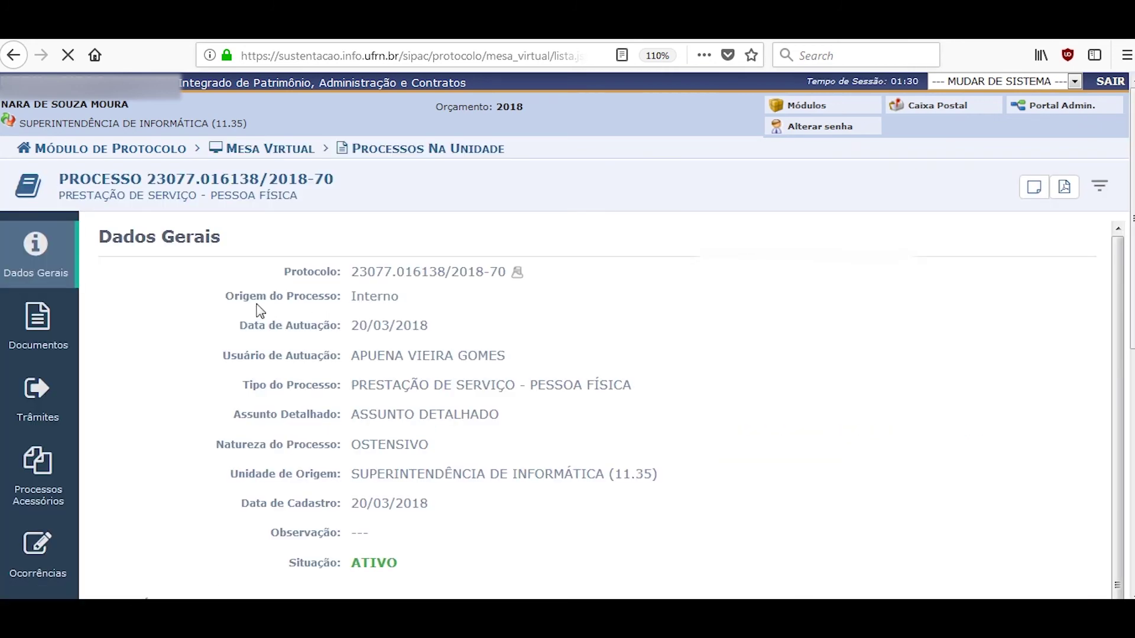
left_click(57, 312)
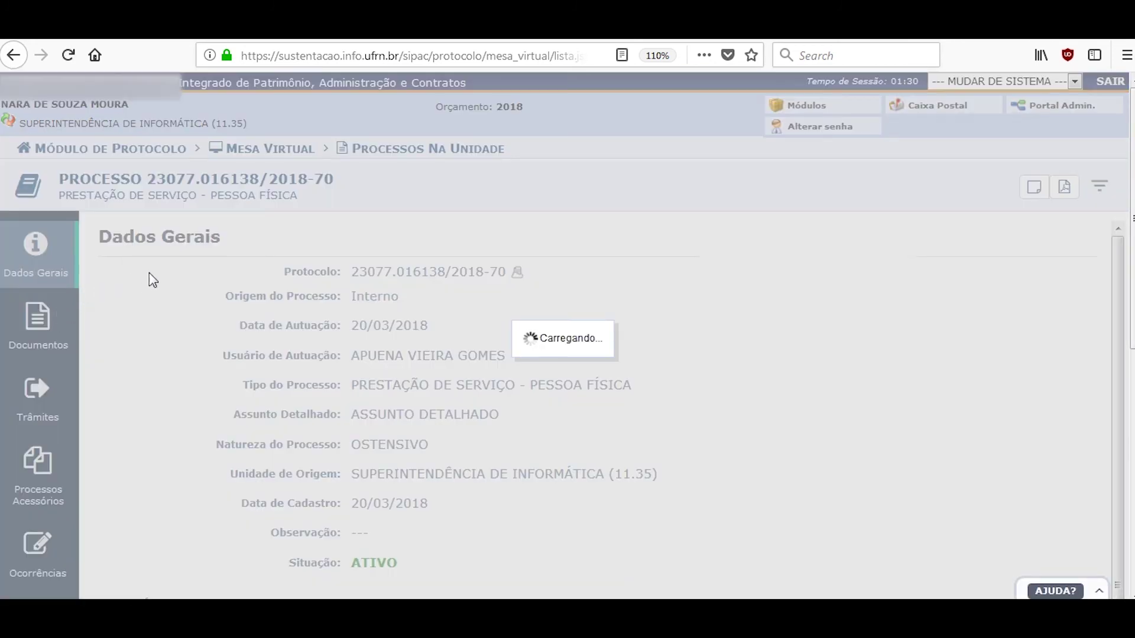
- View the contents of DESPACHO Nº 3/2018 and of MEMORANDO ELETRÔNICO Nº 152/2018 and Nº 32/2018 in the process
scroll(635, 210, "down", 3)
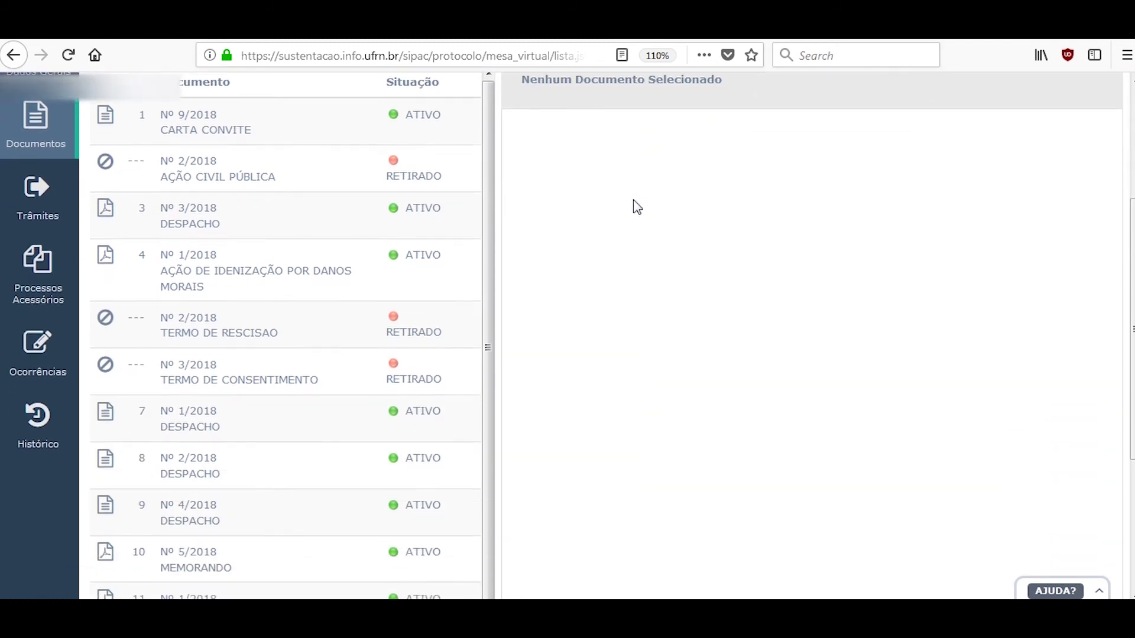
mouse_move(210, 126)
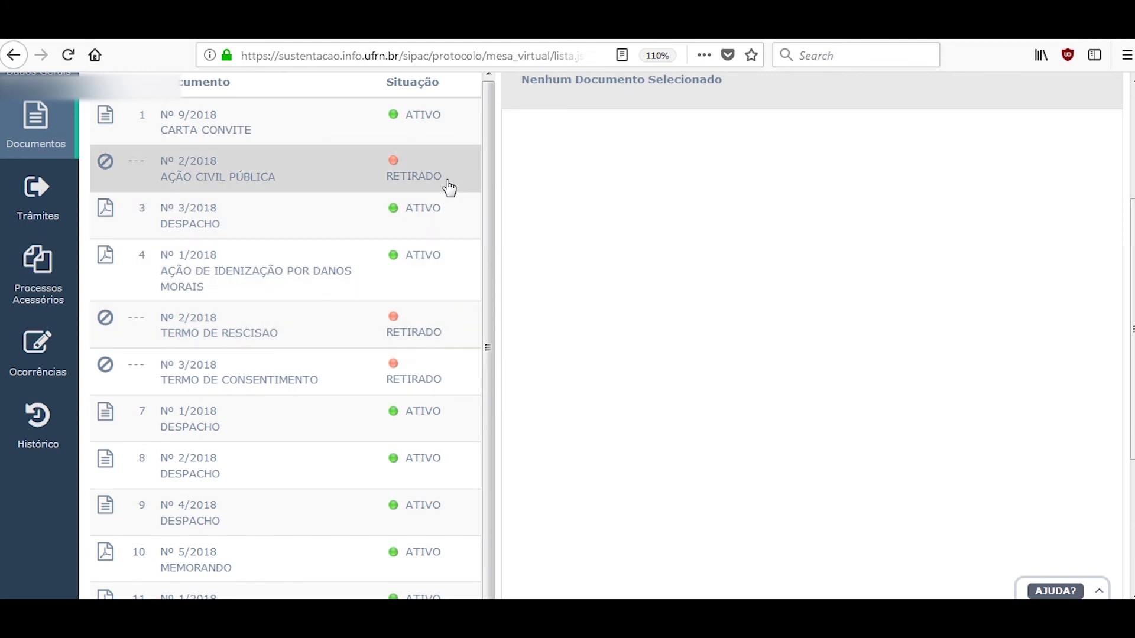
left_click_drag(489, 201, 476, 386)
scroll(423, 332, "down", 5)
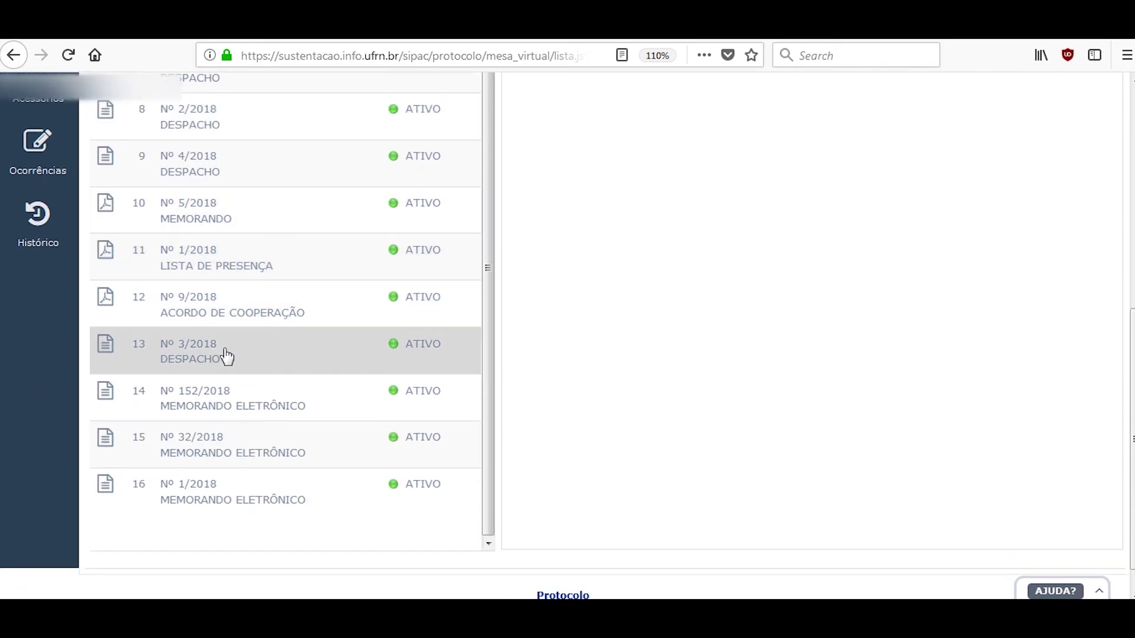
left_click(226, 353)
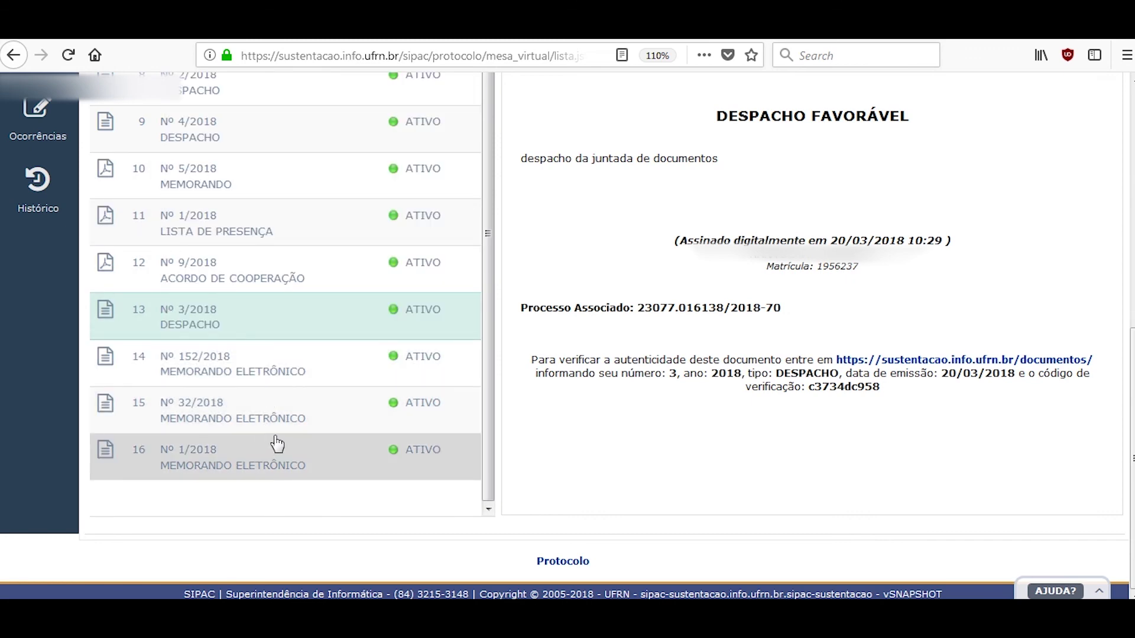
scroll(577, 236, "up", 3)
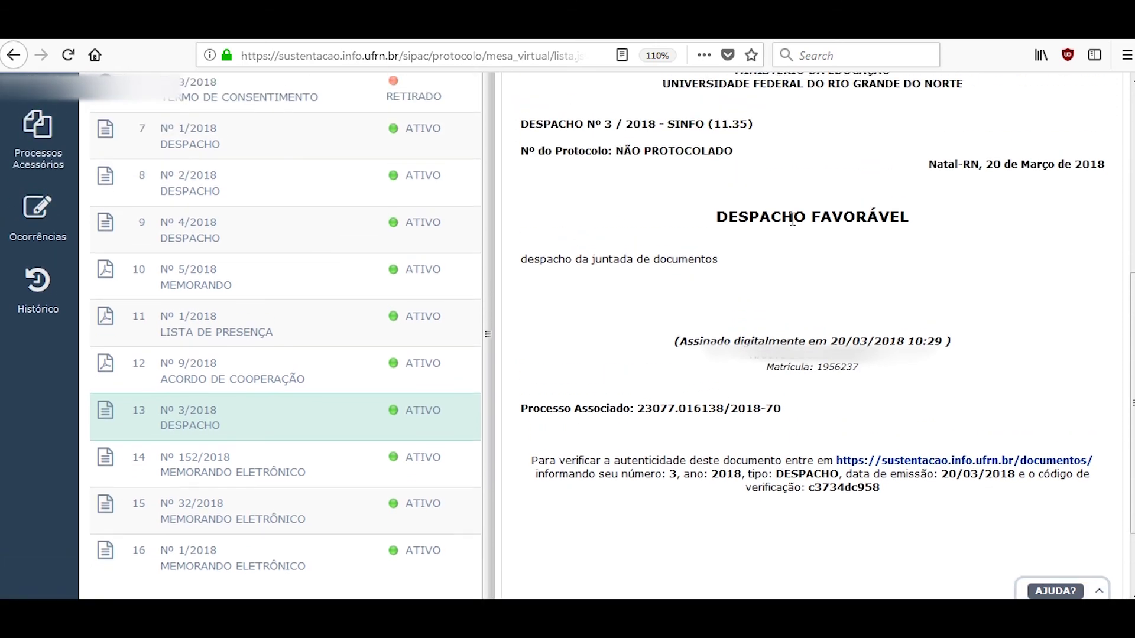
scroll(793, 219, "down", 3)
left_click(258, 372)
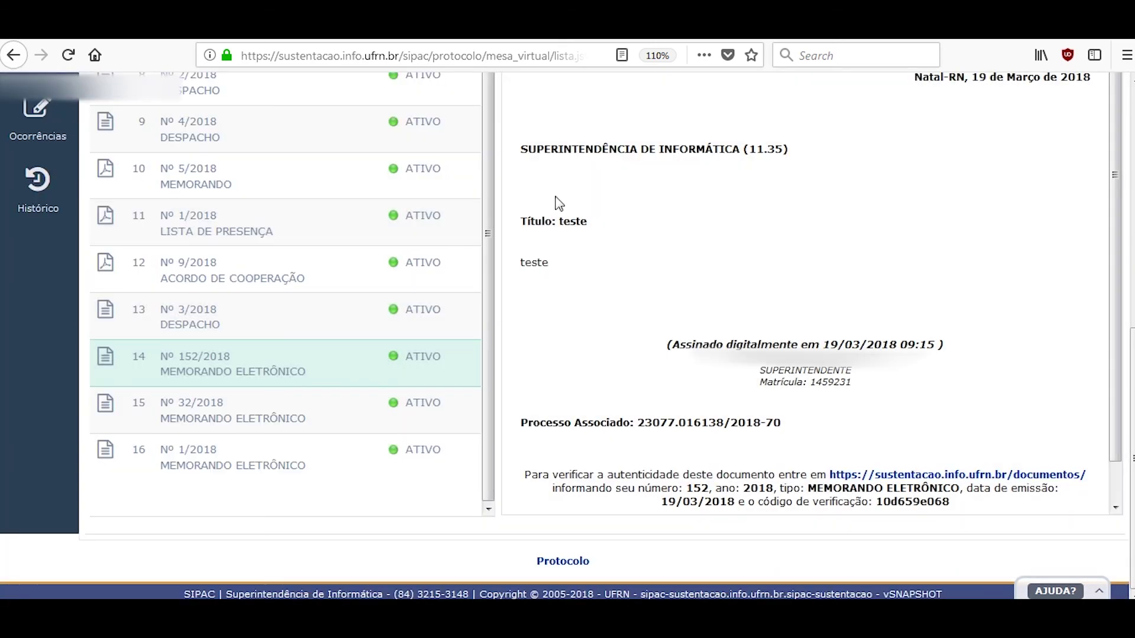
left_click(265, 408)
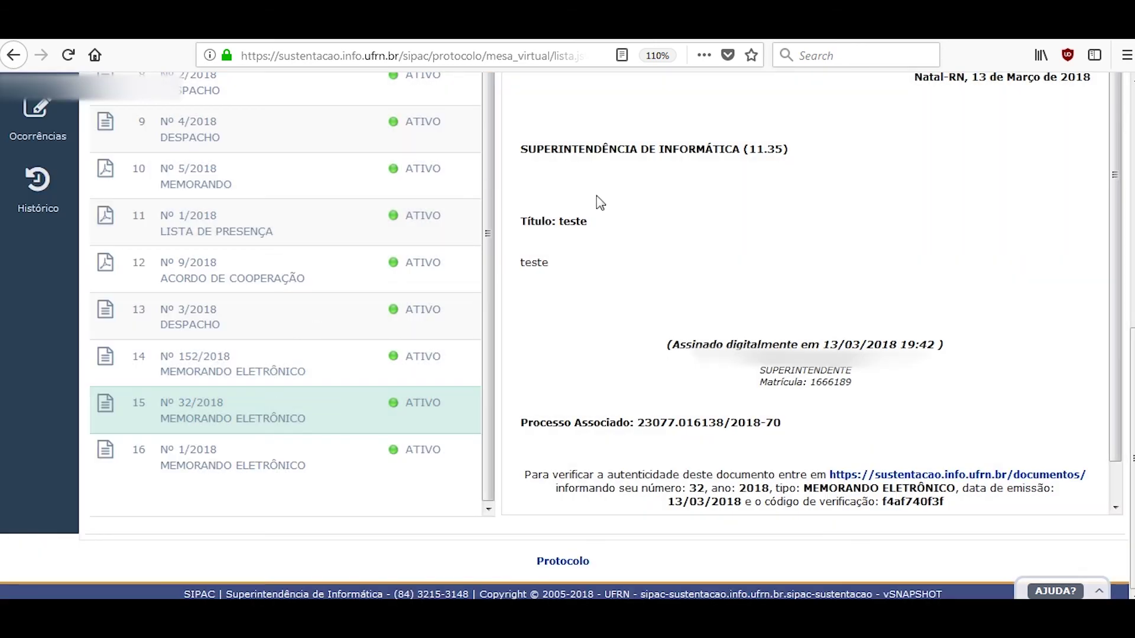
scroll(600, 202, "up", 3)
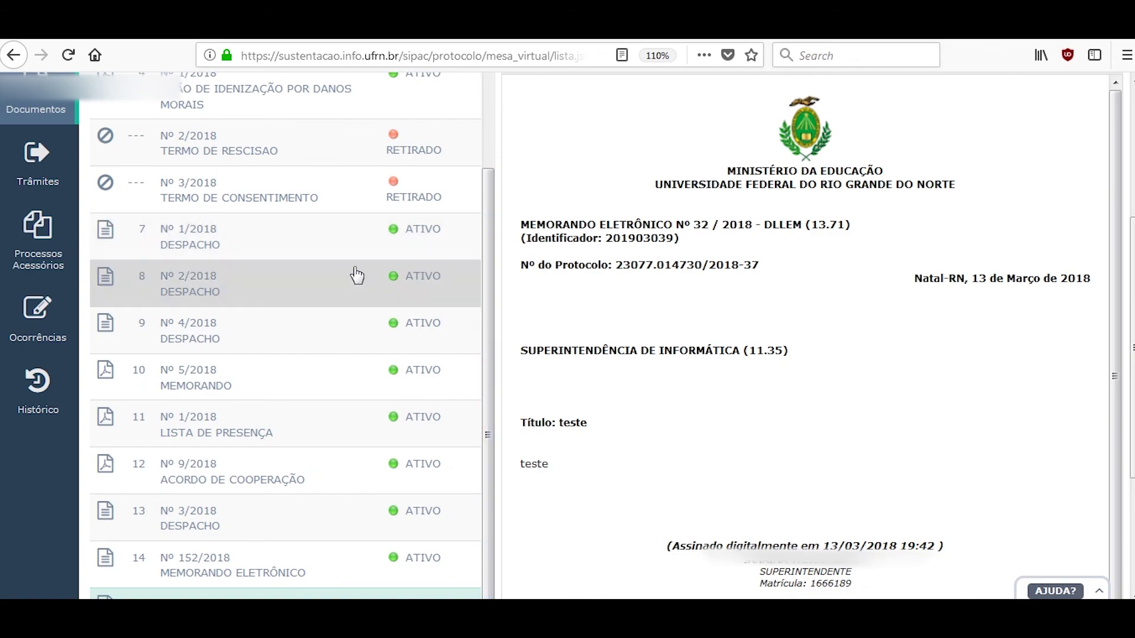
scroll(385, 221, "up", 3)
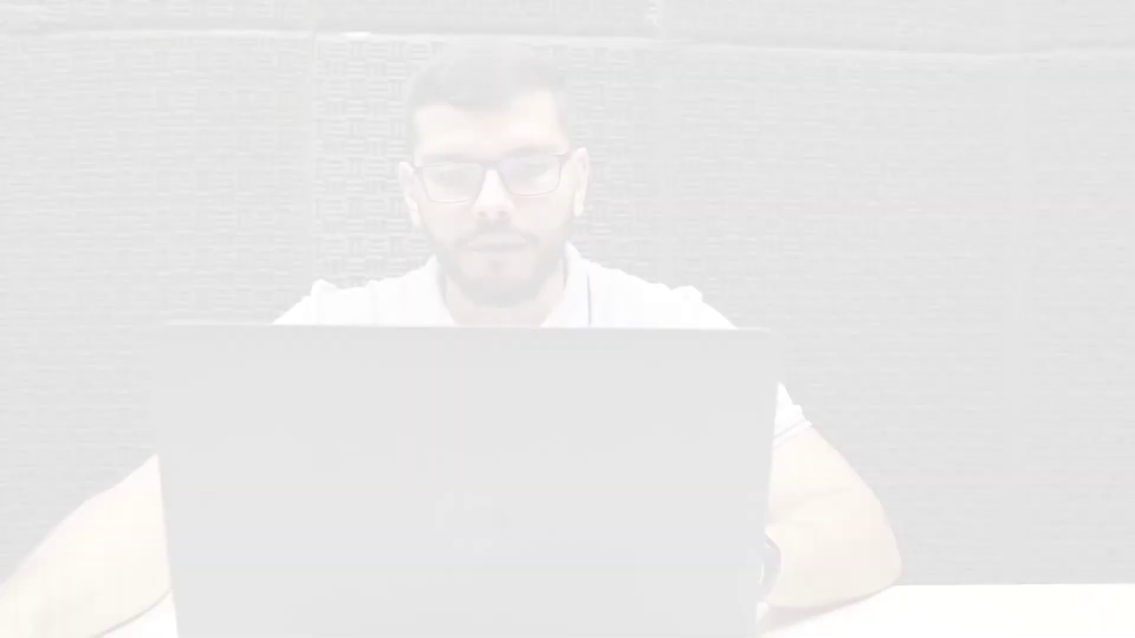